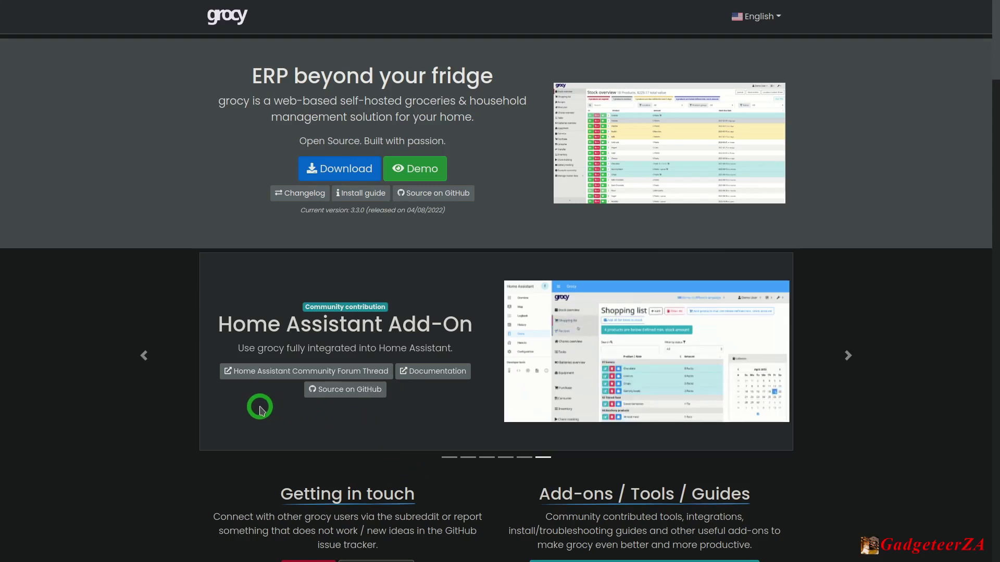
Browse the showcased grocy companion apps: grocy-desktop, grocy-android, Pantry Party, Grocy Mobile and Barcode Buddy
left_click(448, 458)
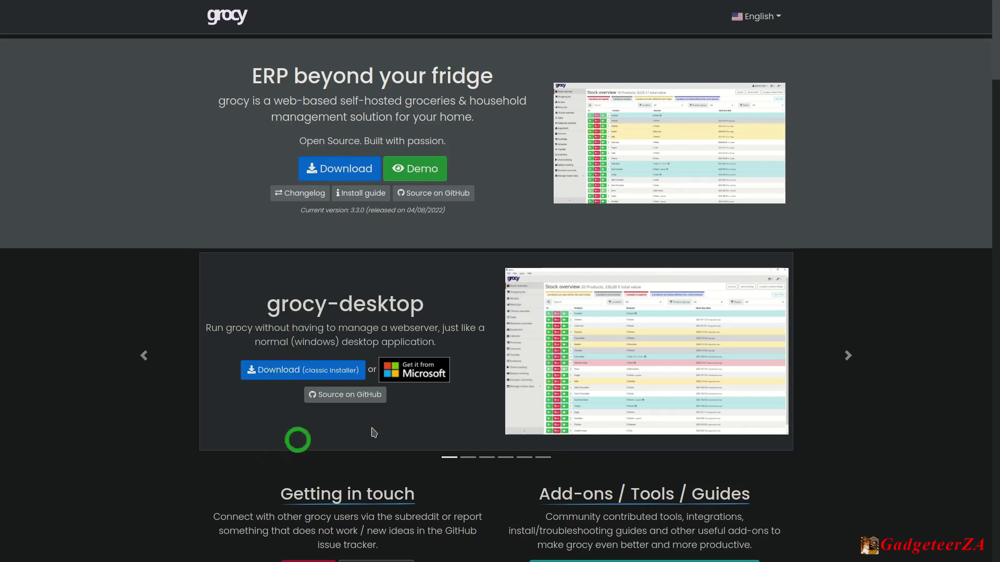
left_click(467, 458)
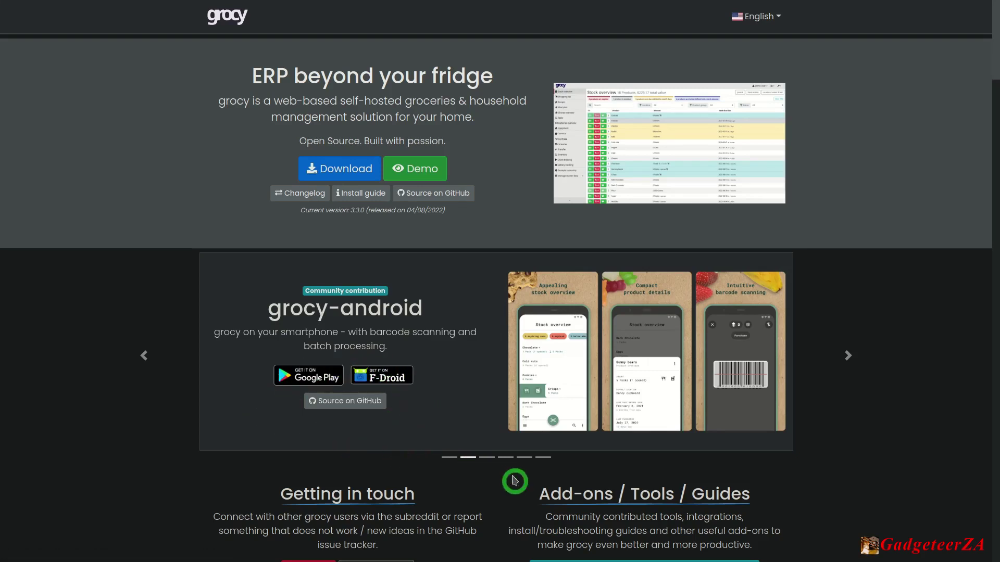
left_click(485, 458)
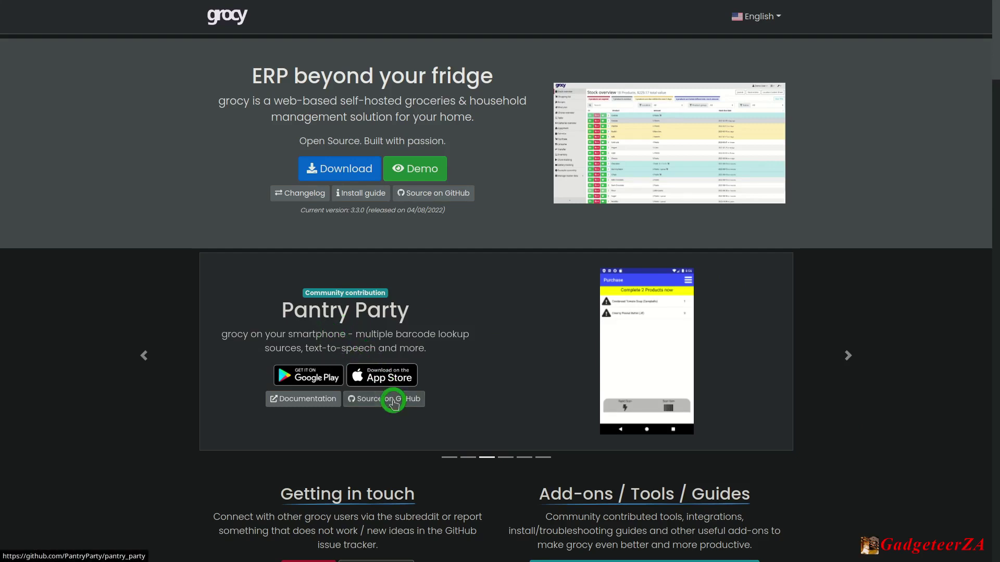
left_click(505, 458)
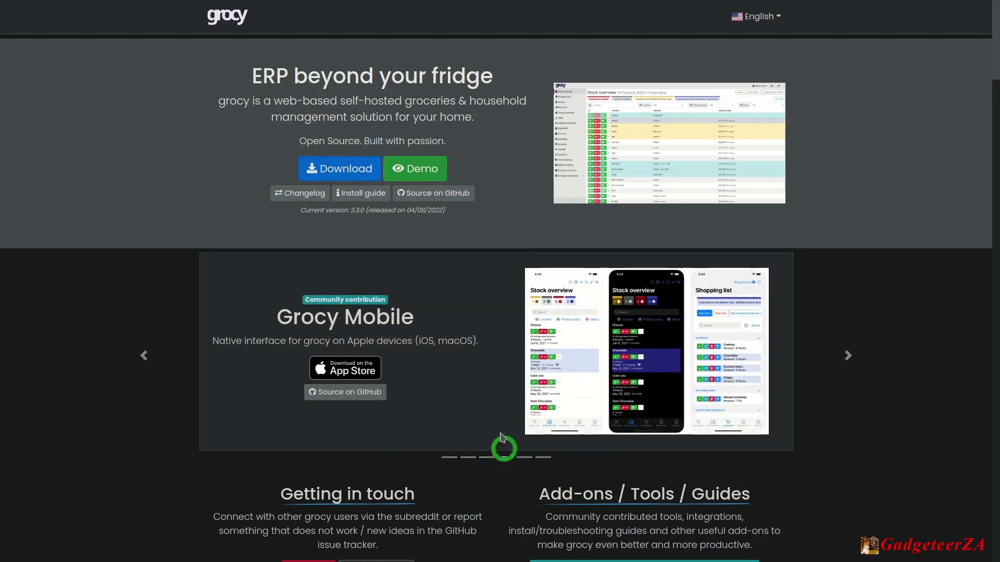
left_click(525, 459)
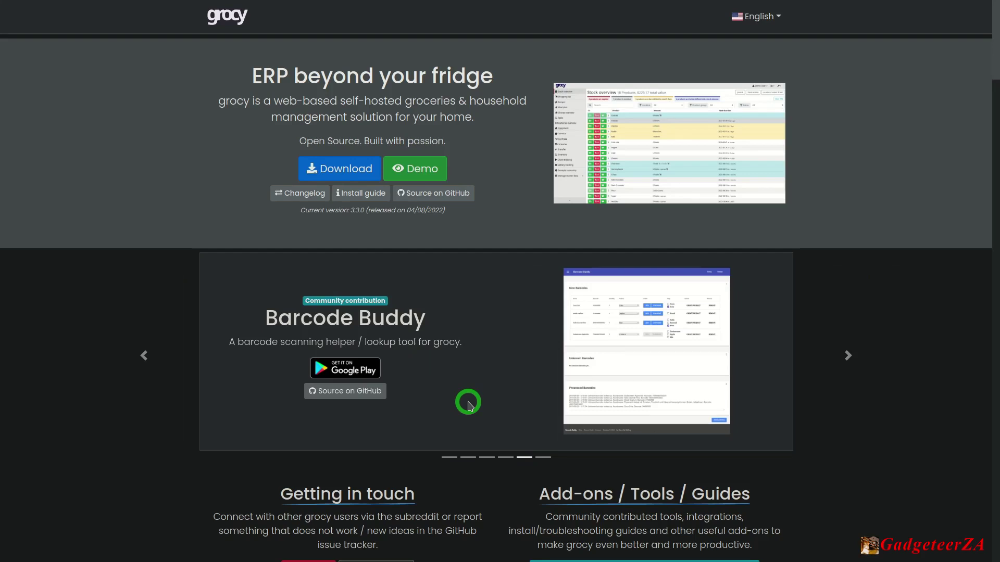
Review the homepage's community links and its sections on purchase tracking, shopping lists, reducing waste and input forms
scroll(467, 405, "down", 5)
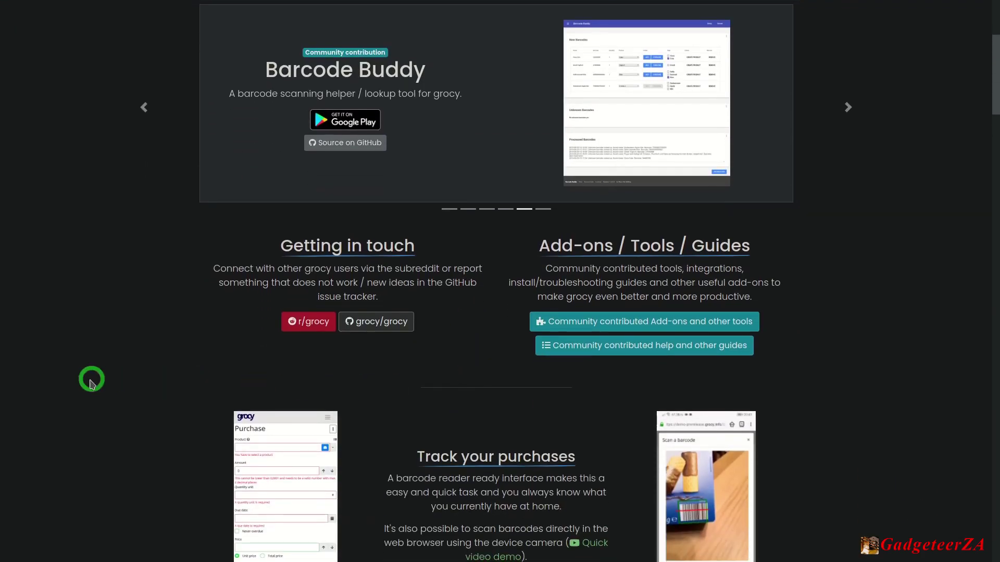
scroll(87, 378, "down", 2)
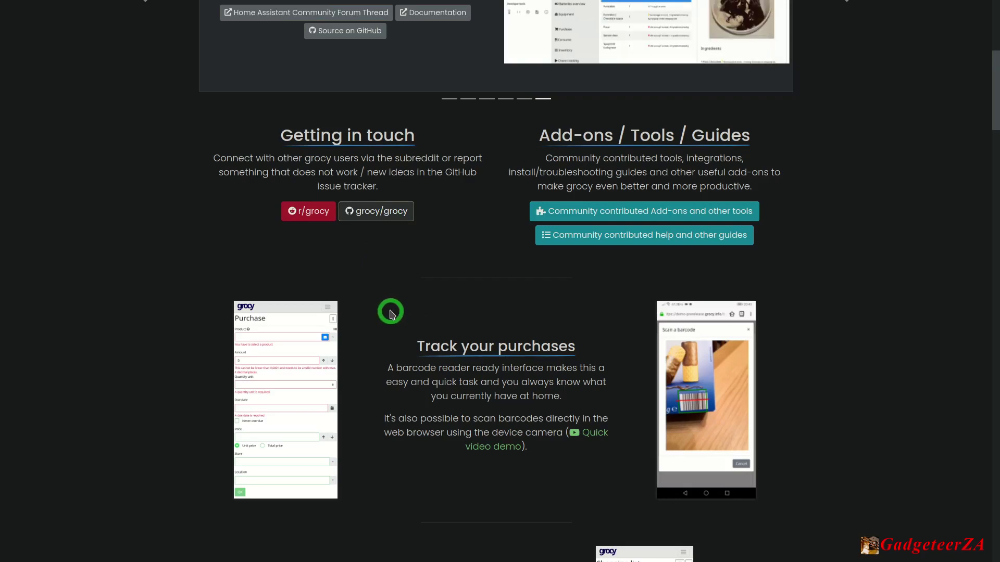
scroll(390, 312, "down", 4)
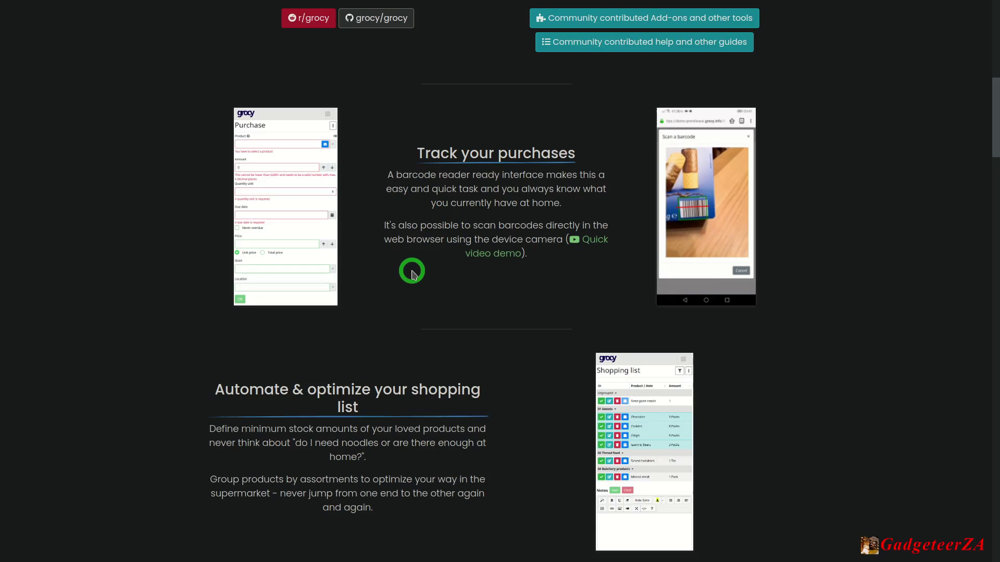
scroll(412, 272, "down", 5)
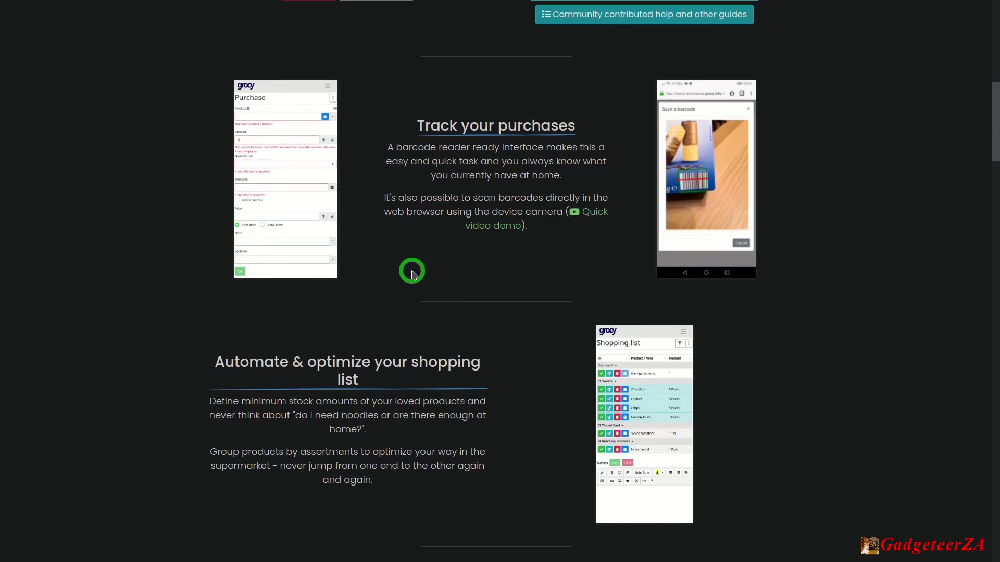
scroll(412, 272, "down", 1)
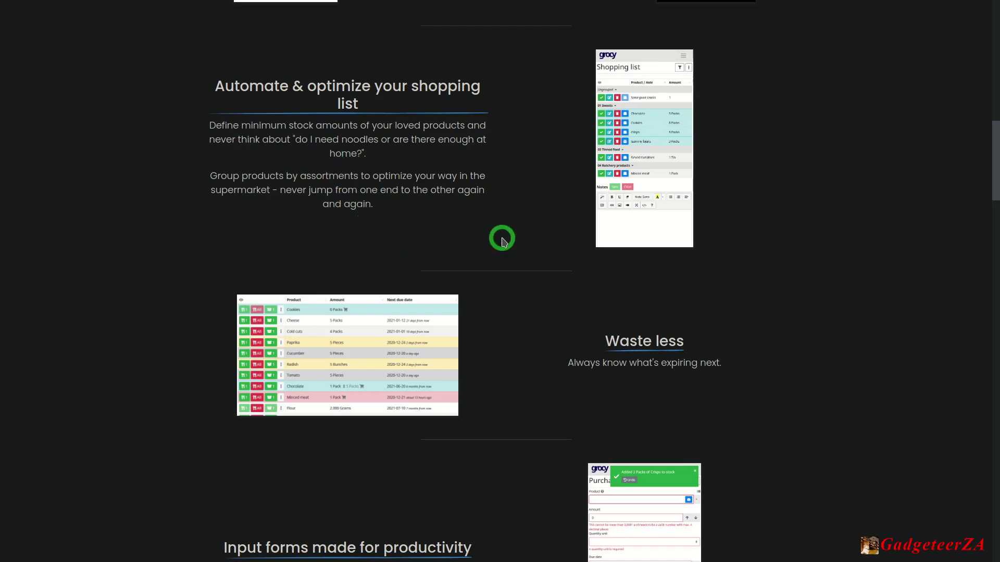
scroll(503, 240, "down", 4)
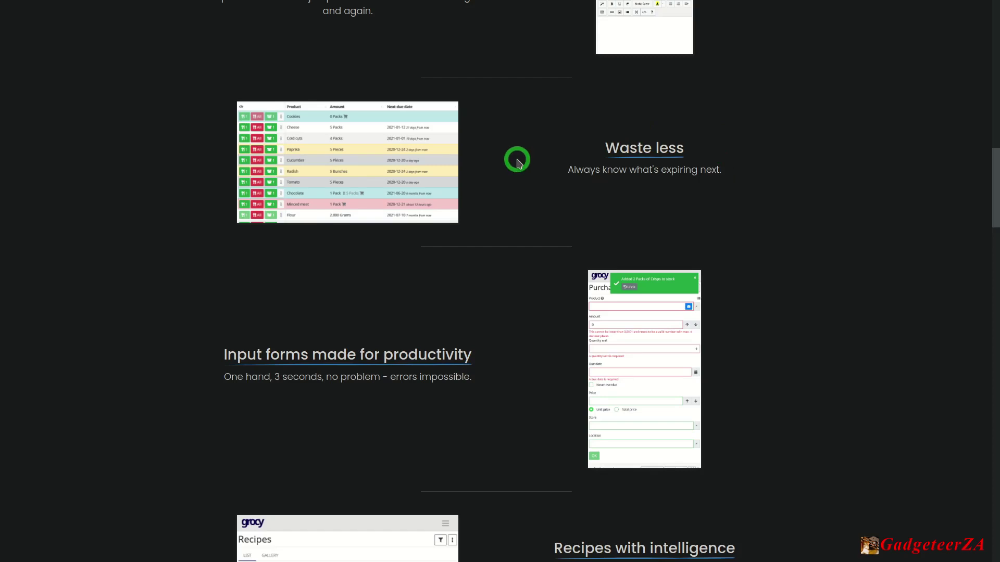
scroll(517, 163, "down", 3)
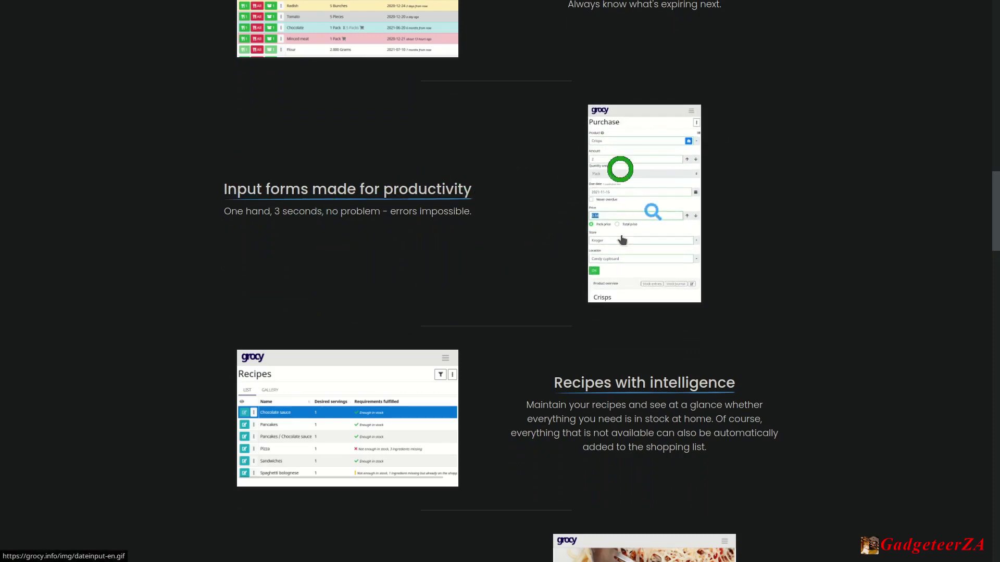
scroll(451, 258, "down", 1)
Review the homepage's feature sections on recipes, meal planning, household equipment, chores and tasks
scroll(451, 259, "down", 2)
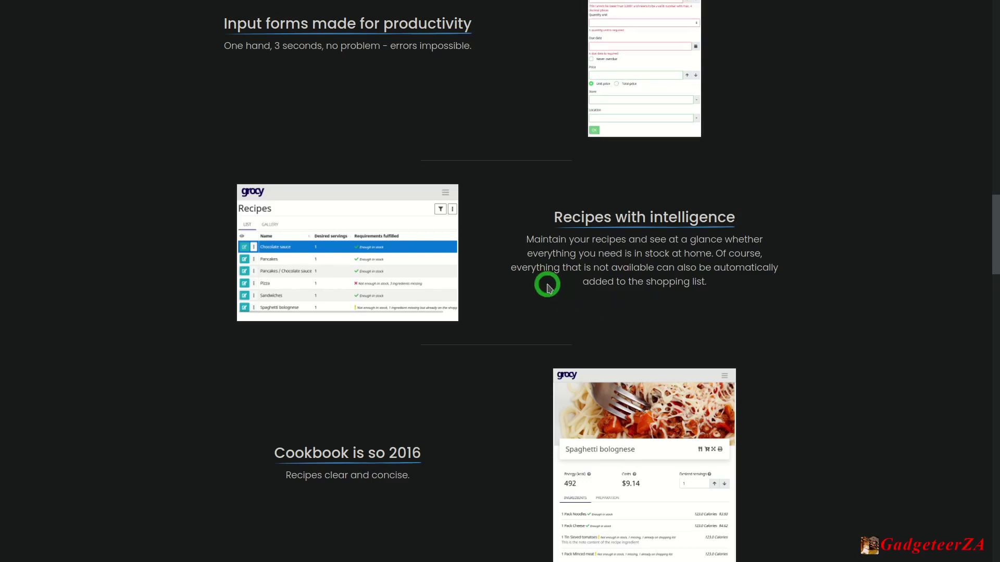
scroll(549, 288, "down", 3)
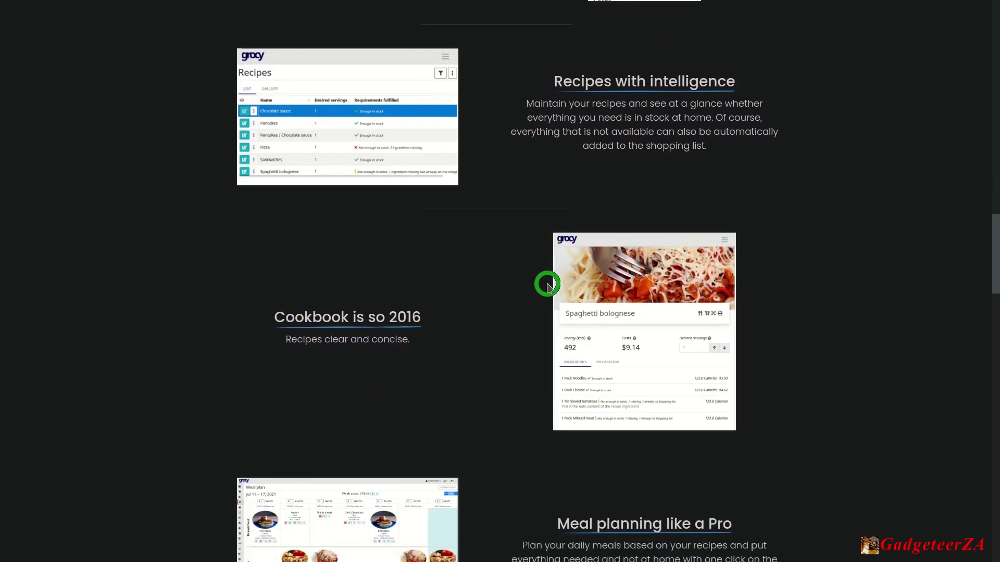
scroll(548, 288, "down", 2)
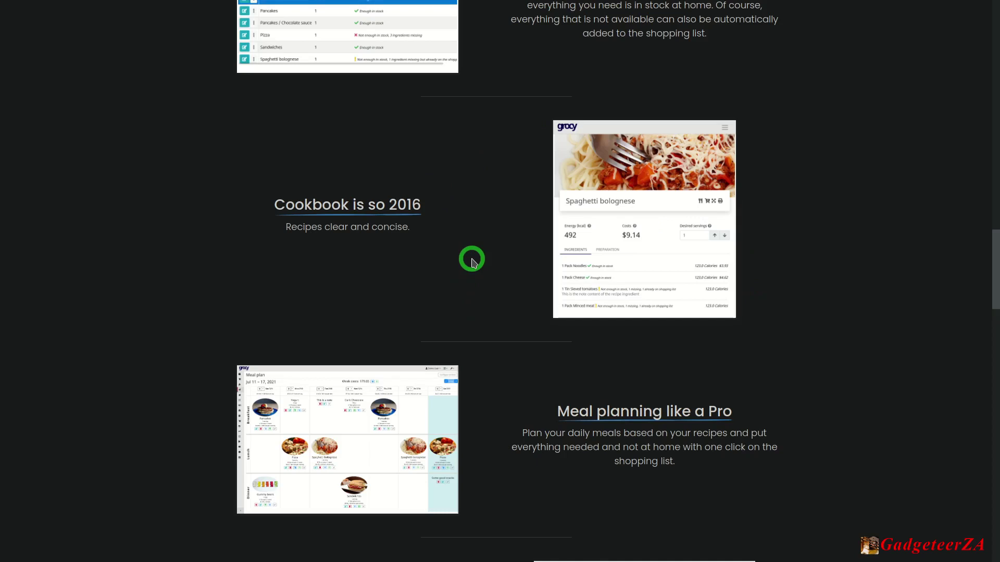
scroll(471, 261, "down", 4)
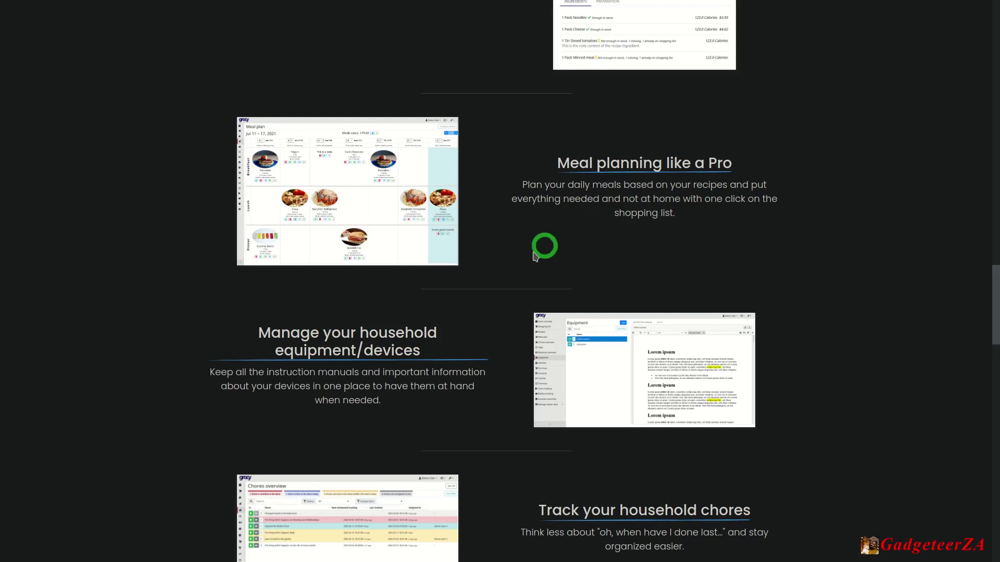
scroll(531, 252, "down", 3)
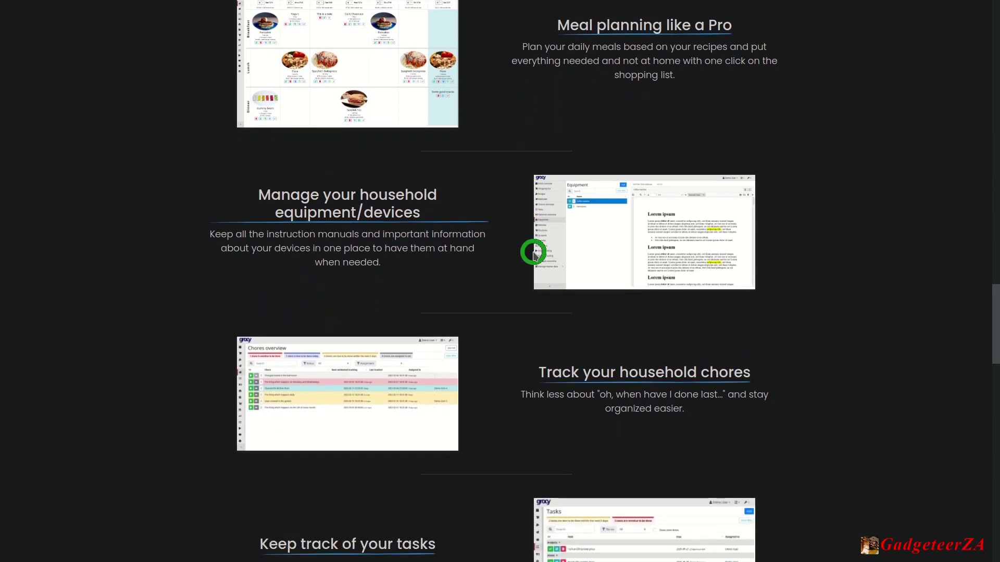
scroll(532, 251, "down", 1)
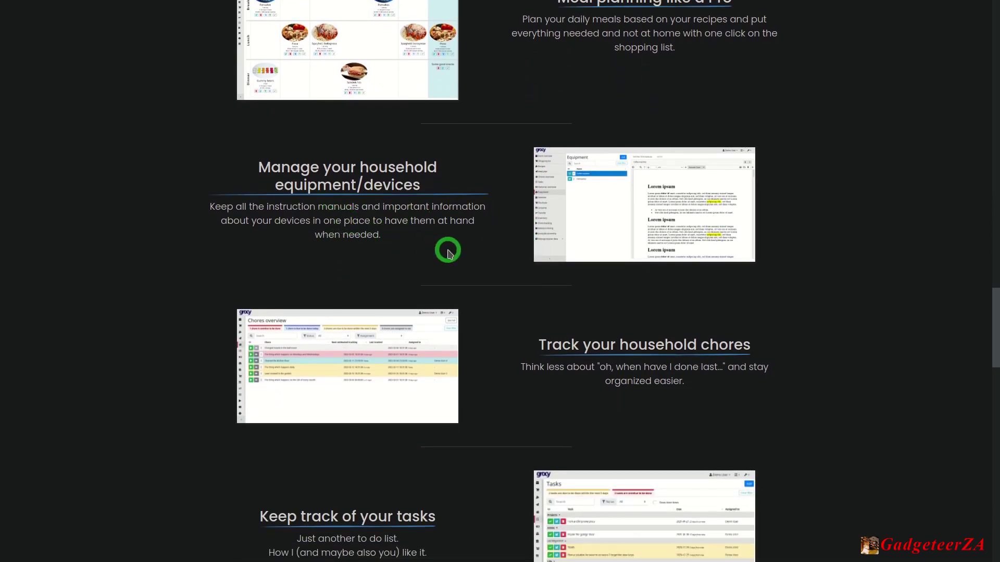
scroll(448, 251, "down", 4)
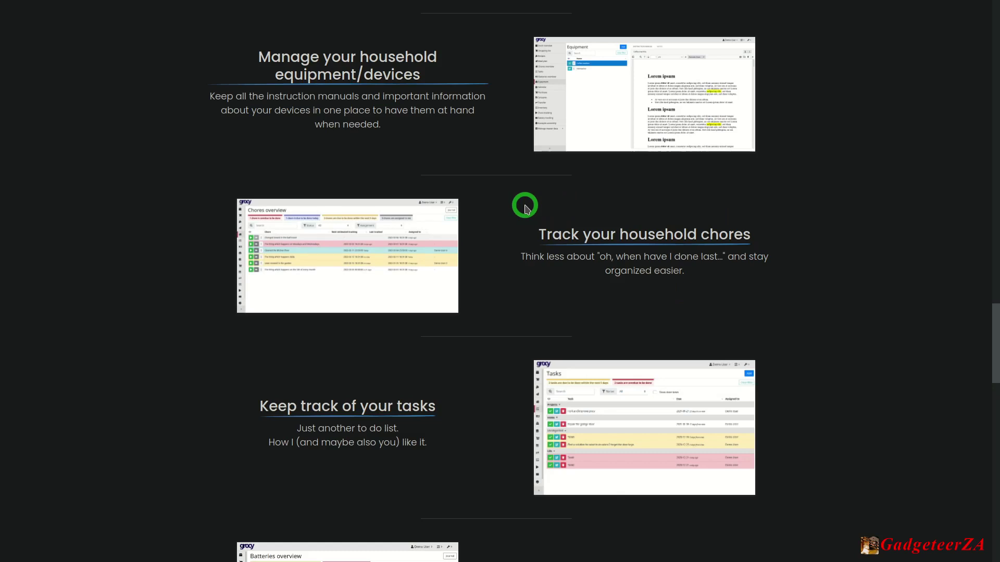
scroll(522, 223, "down", 4)
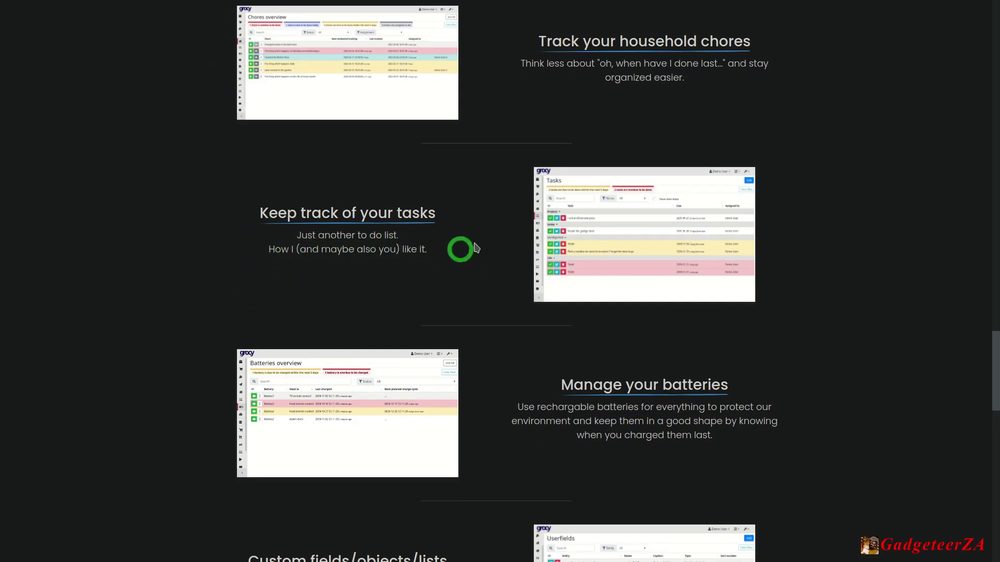
Review the homepage's remaining sections on batteries, custom fields, night mode, device support, and integration and customization
scroll(440, 250, "down", 5)
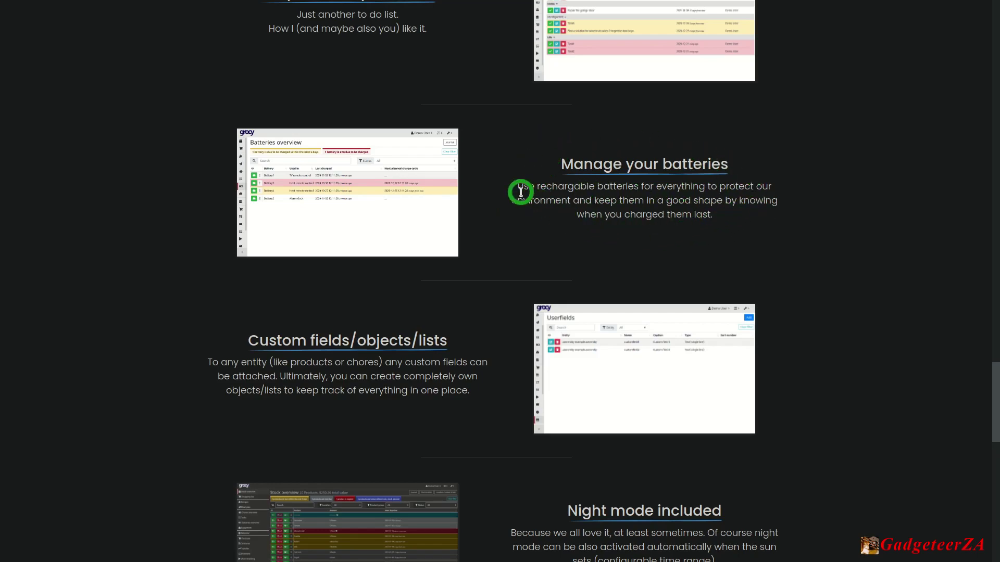
scroll(509, 201, "down", 4)
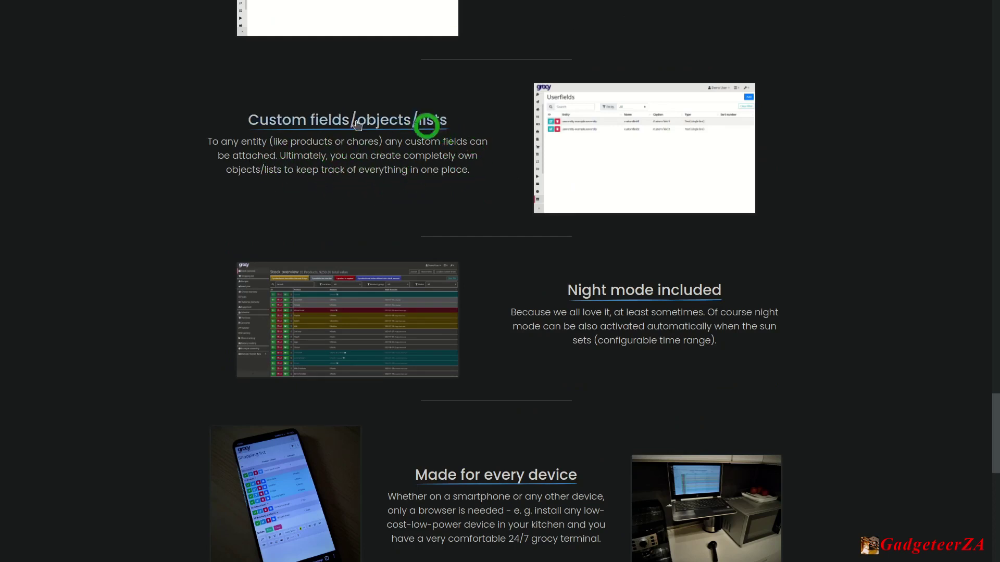
scroll(479, 221, "down", 3)
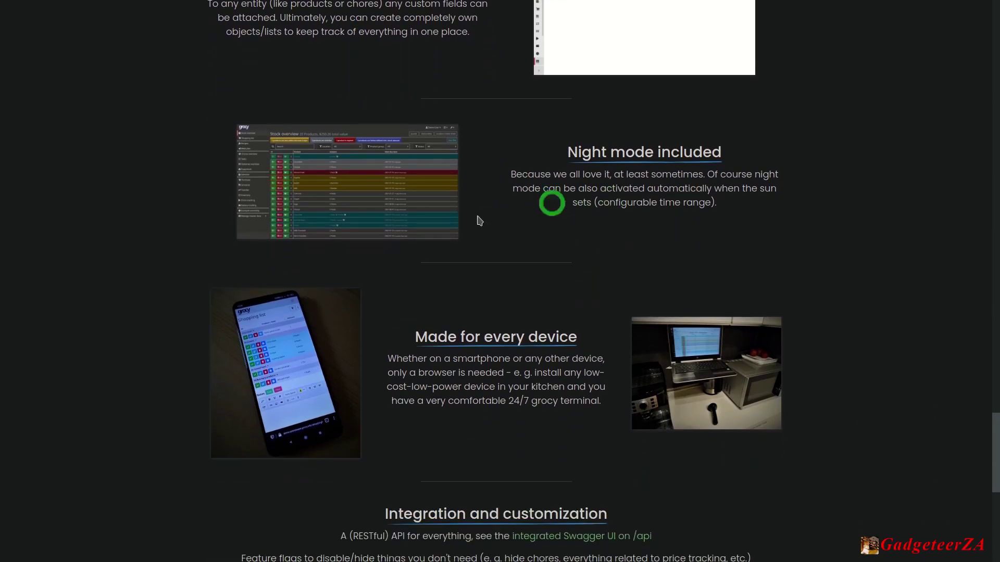
scroll(477, 218, "down", 3)
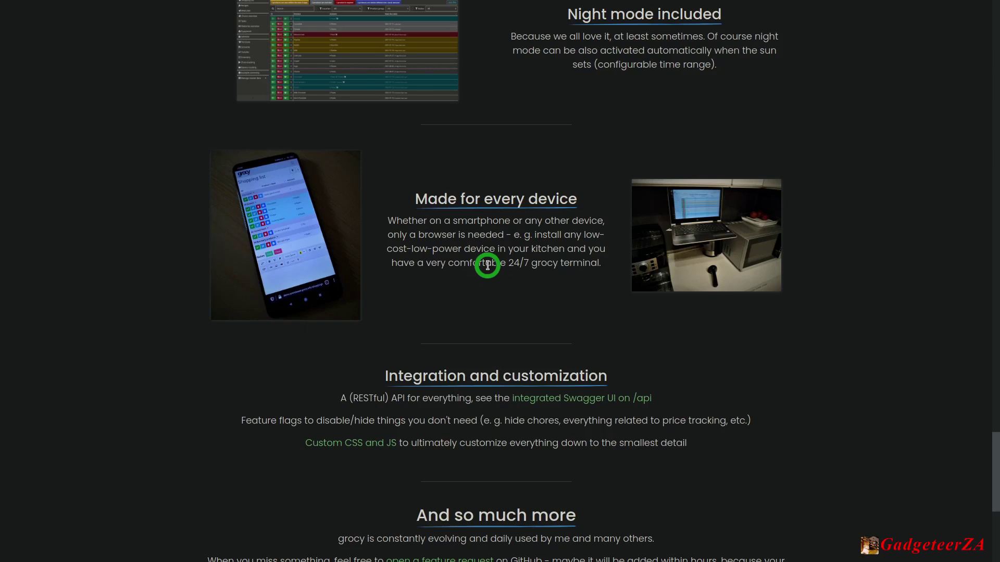
scroll(488, 266, "down", 2)
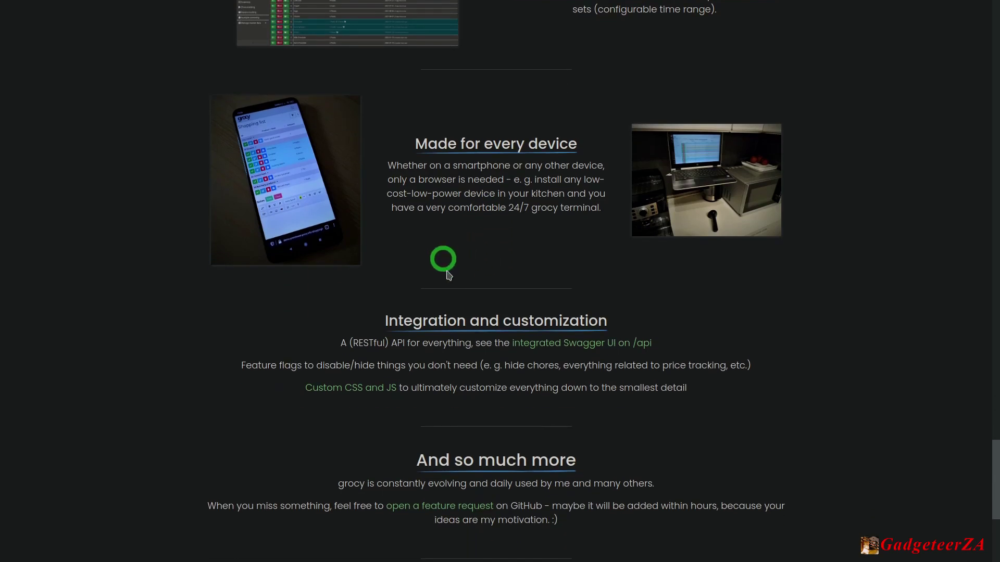
scroll(358, 310, "down", 2)
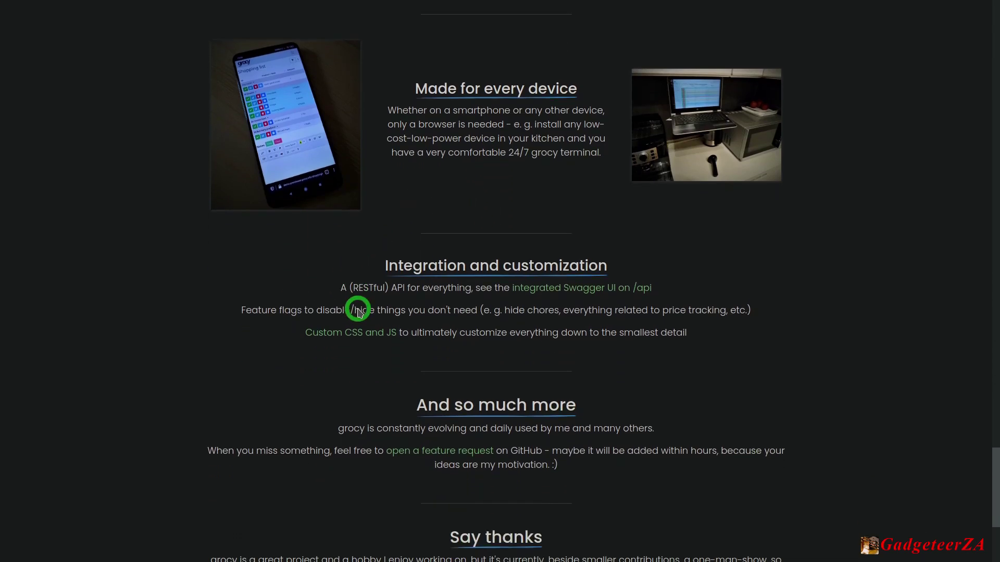
scroll(205, 311, "down", 2)
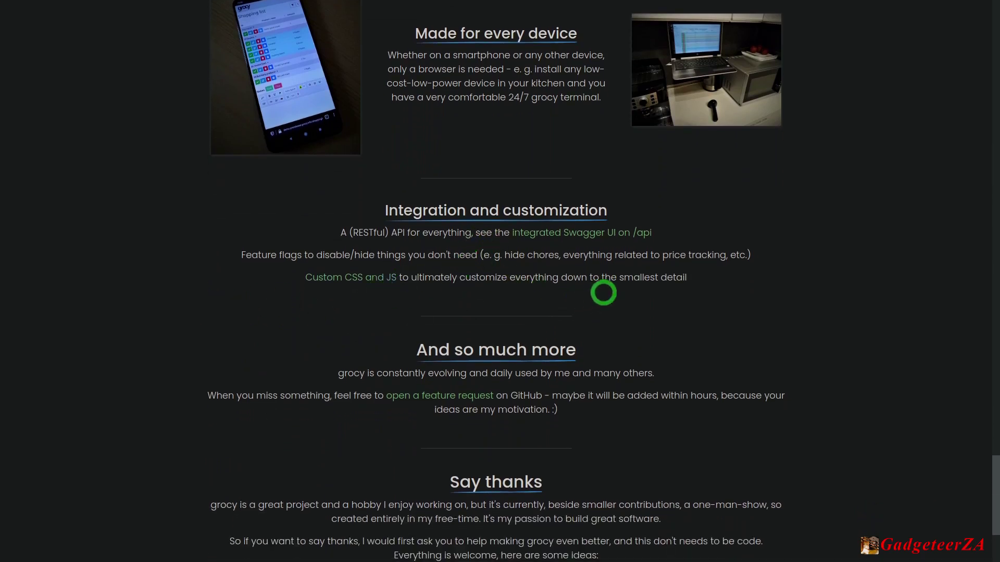
scroll(280, 359, "down", 4)
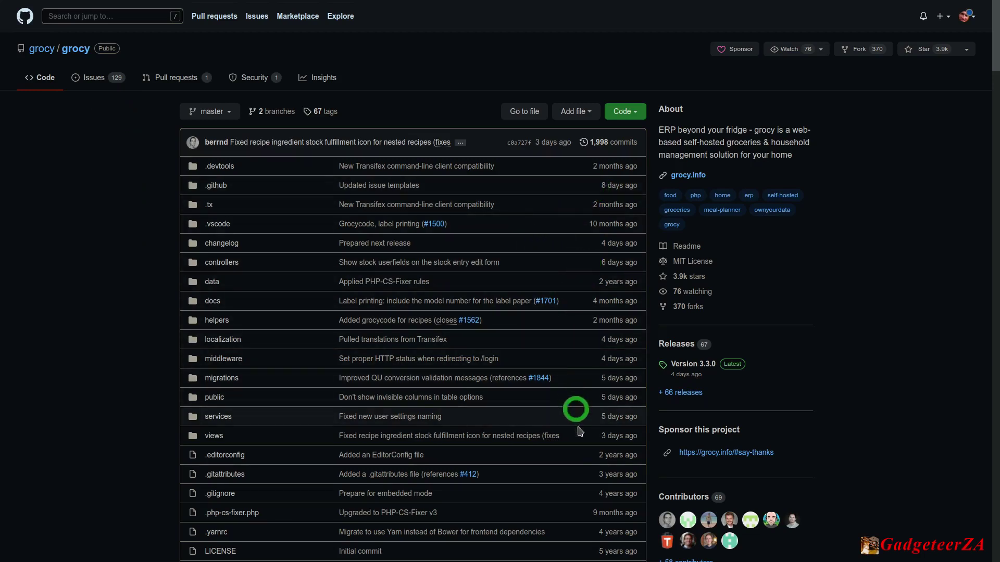
Look through the grocy GitHub repository's file list and read its README down to the installation, Docker and update instructions
scroll(573, 422, "down", 2)
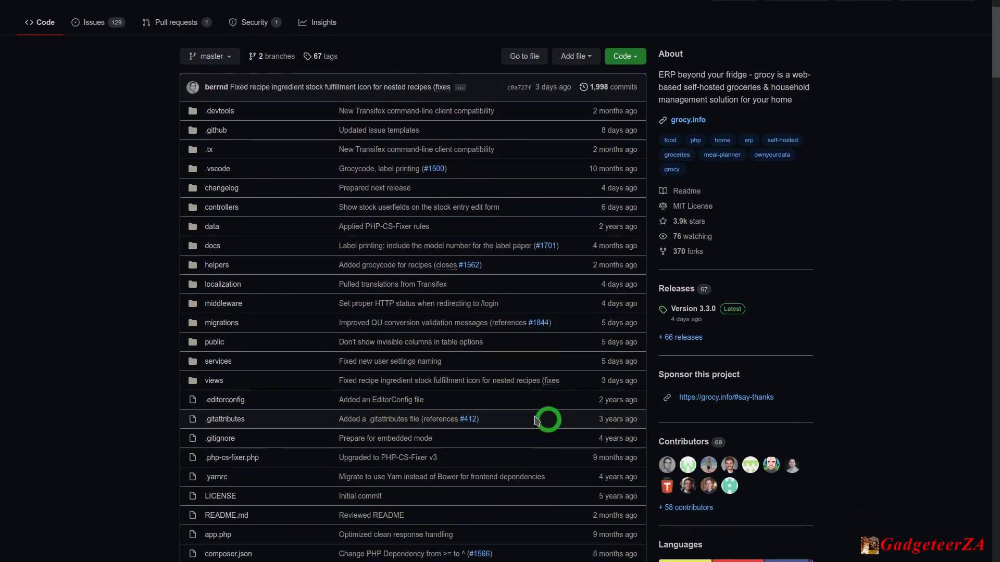
scroll(537, 419, "down", 2)
scroll(529, 406, "up", 4)
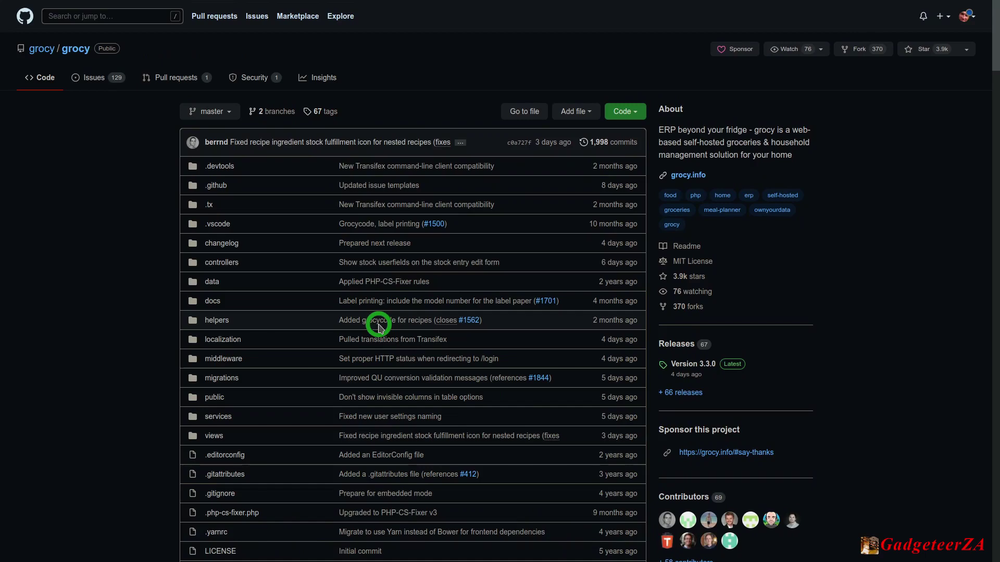
scroll(378, 327, "down", 10)
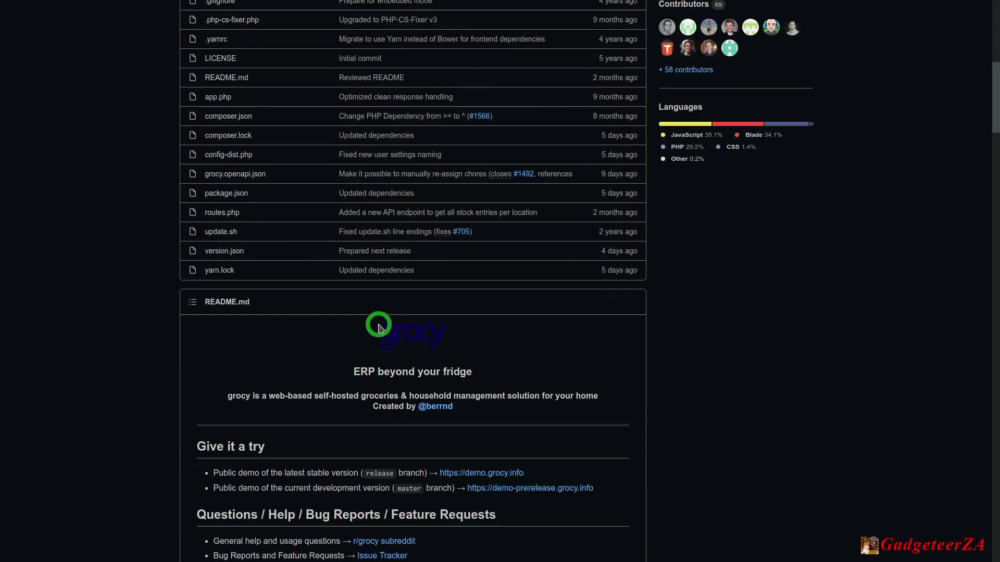
scroll(199, 353, "down", 1)
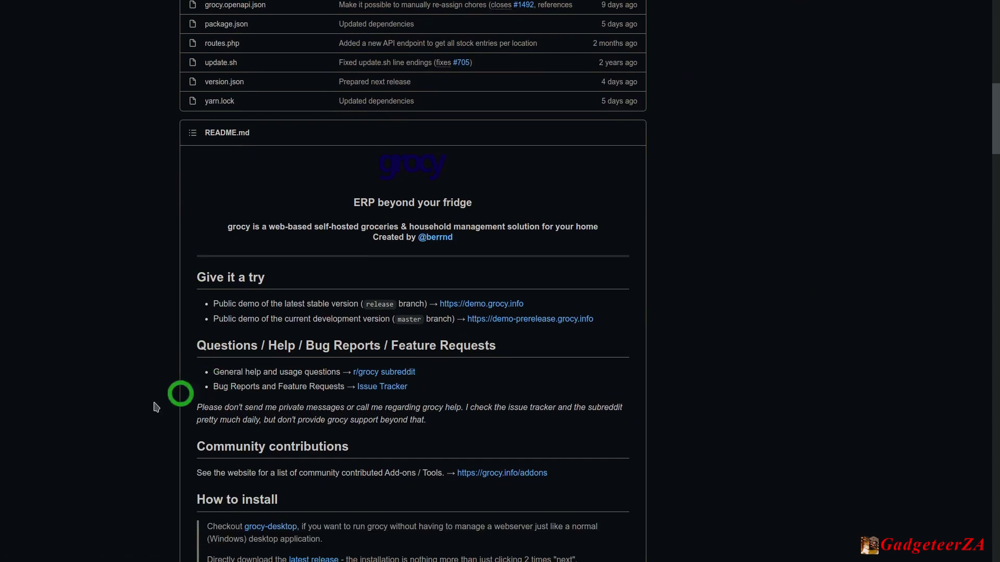
scroll(128, 383, "down", 1)
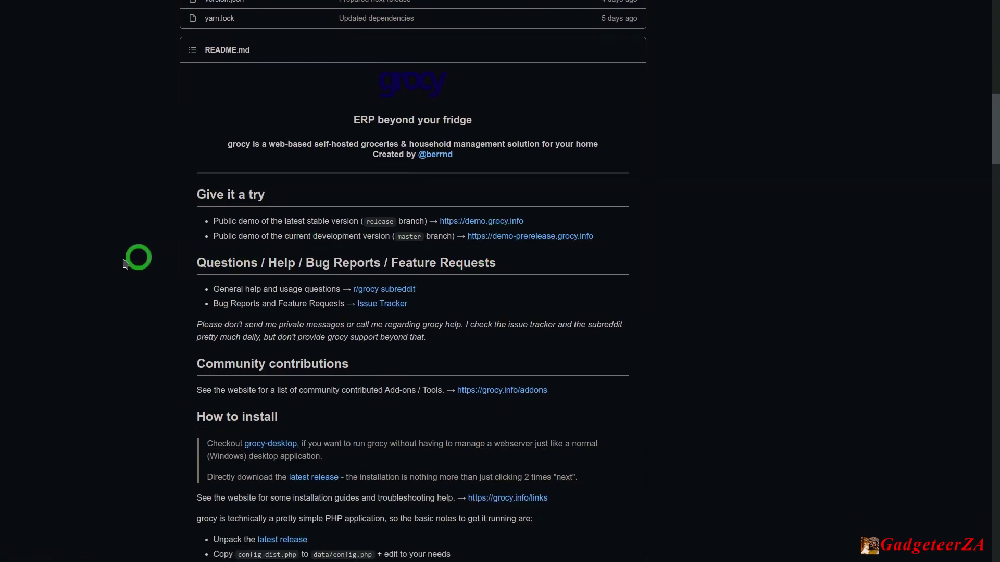
scroll(124, 263, "down", 4)
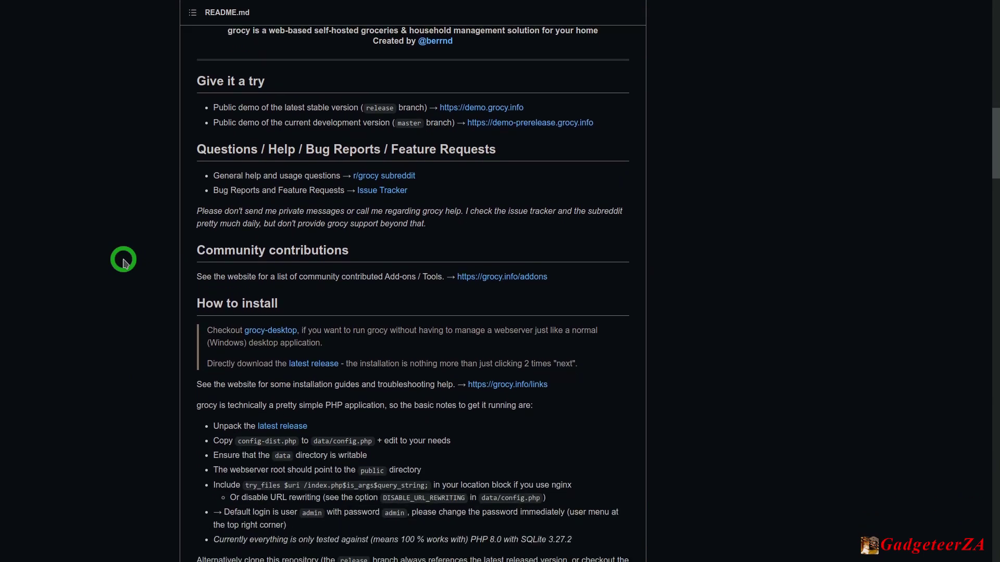
scroll(123, 263, "down", 2)
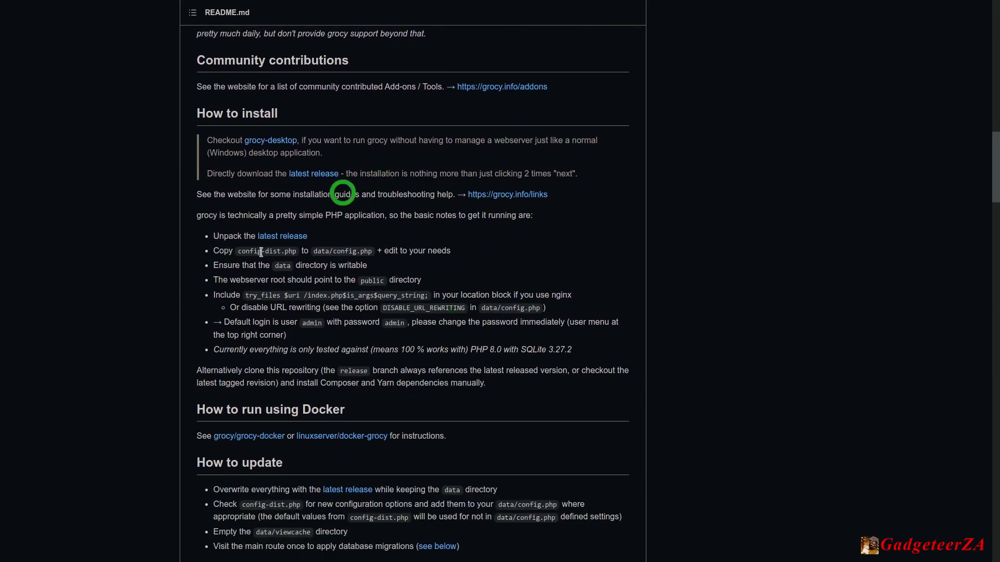
Read the rest of the README, from the update and localization notes through barcode scanning, date shorthands and demo mode to the screenshots
scroll(102, 331, "down", 2)
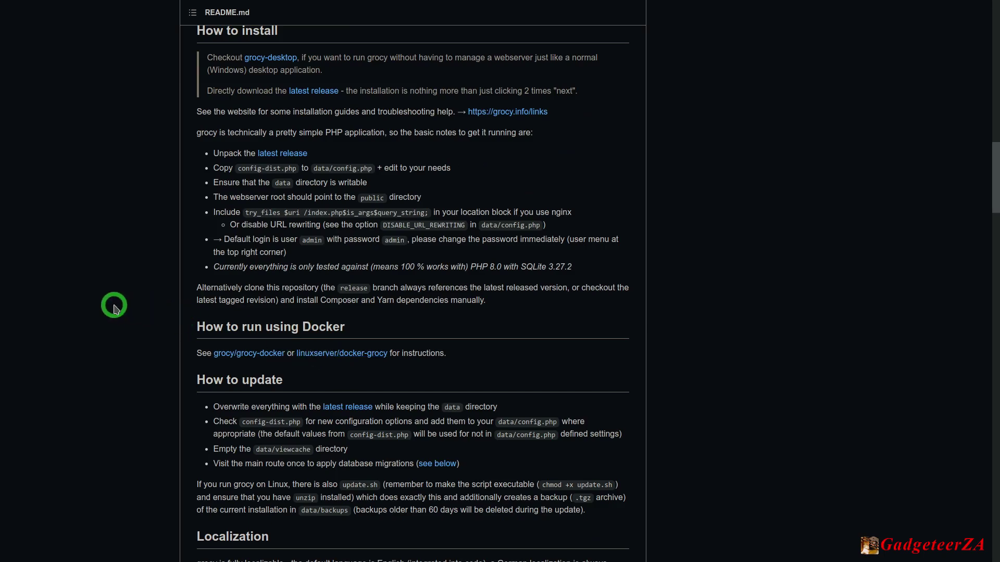
scroll(114, 306, "down", 8)
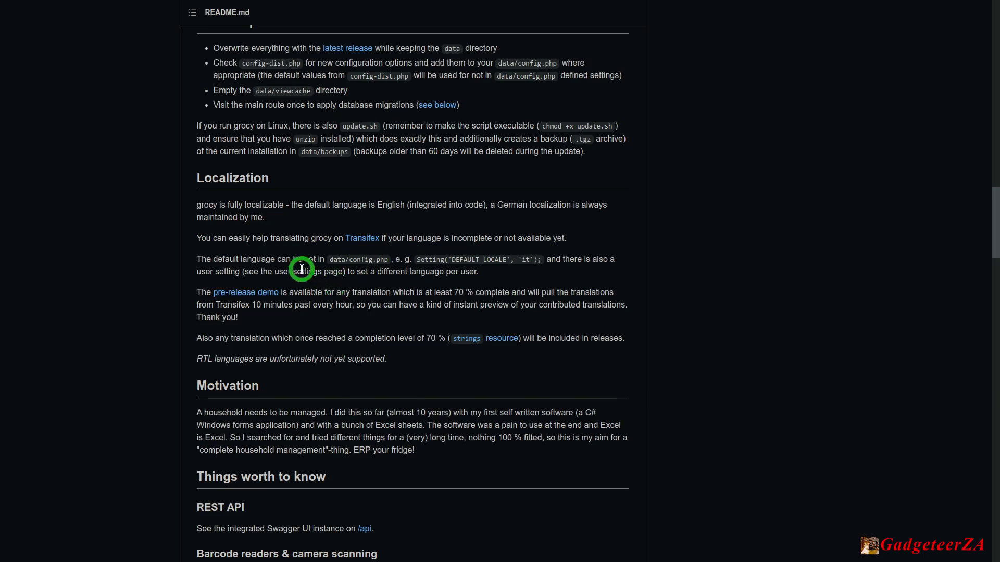
scroll(302, 269, "down", 4)
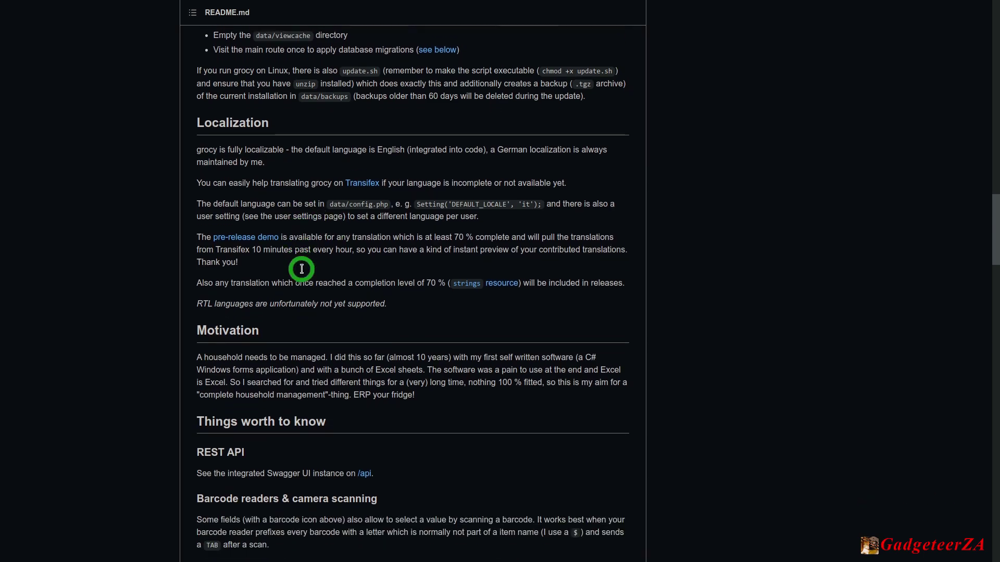
scroll(302, 270, "down", 3)
scroll(302, 271, "down", 2)
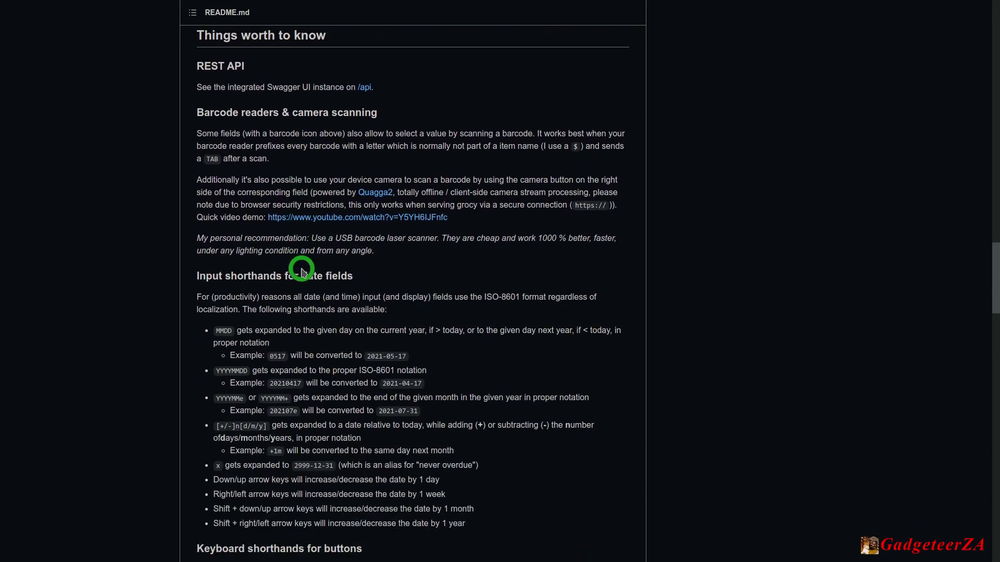
scroll(301, 270, "down", 6)
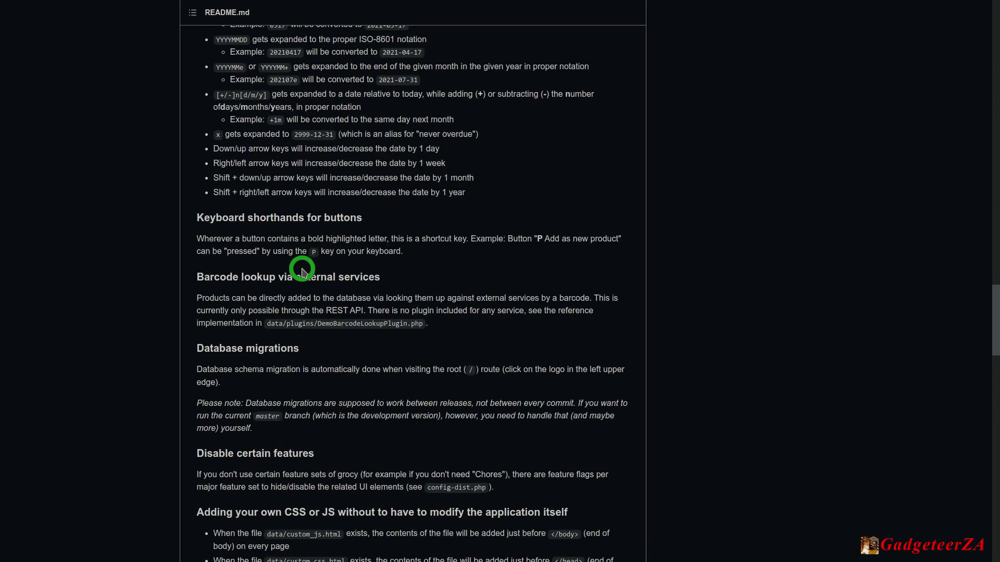
scroll(302, 271, "down", 5)
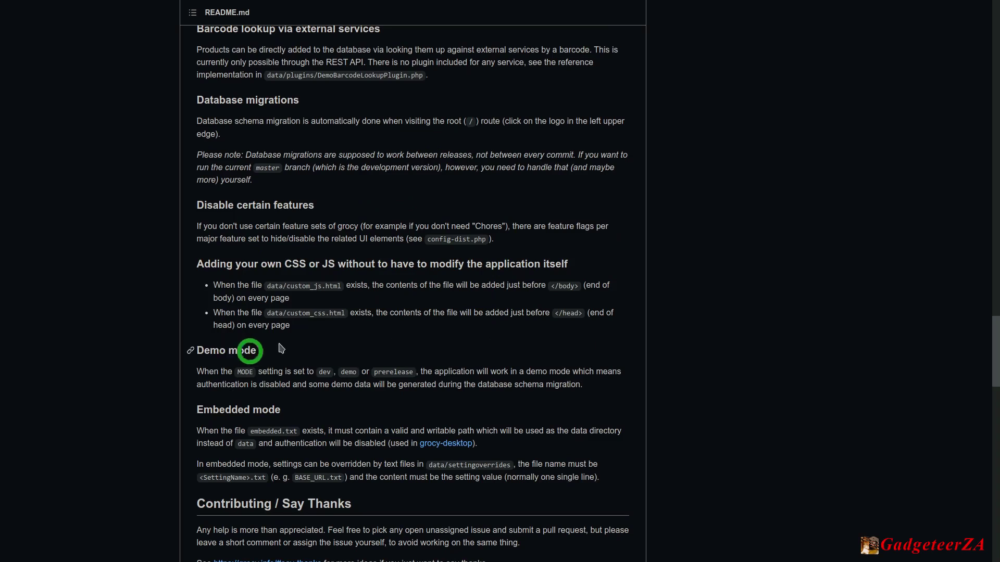
scroll(279, 343, "down", 4)
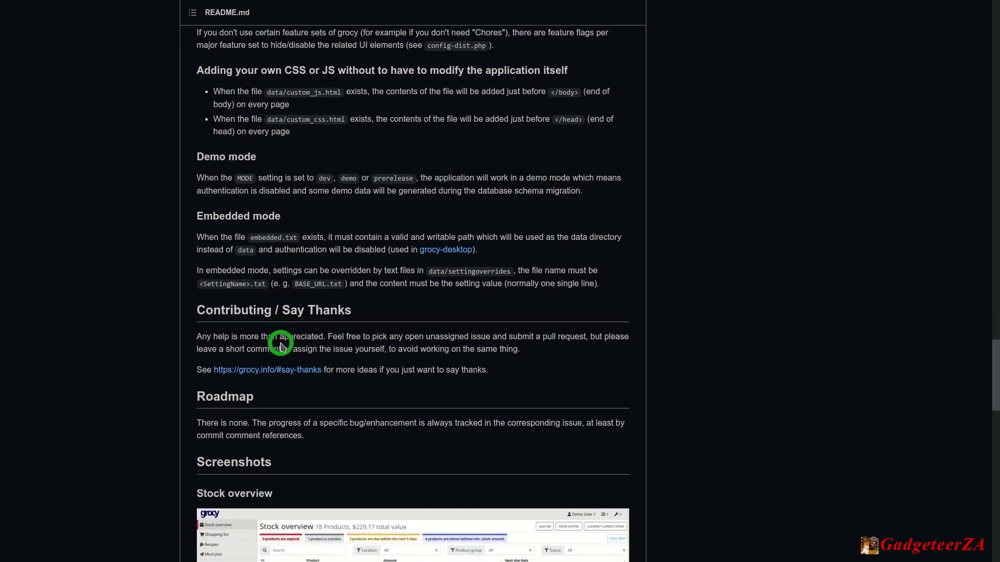
scroll(280, 346, "down", 8)
scroll(281, 347, "down", 6)
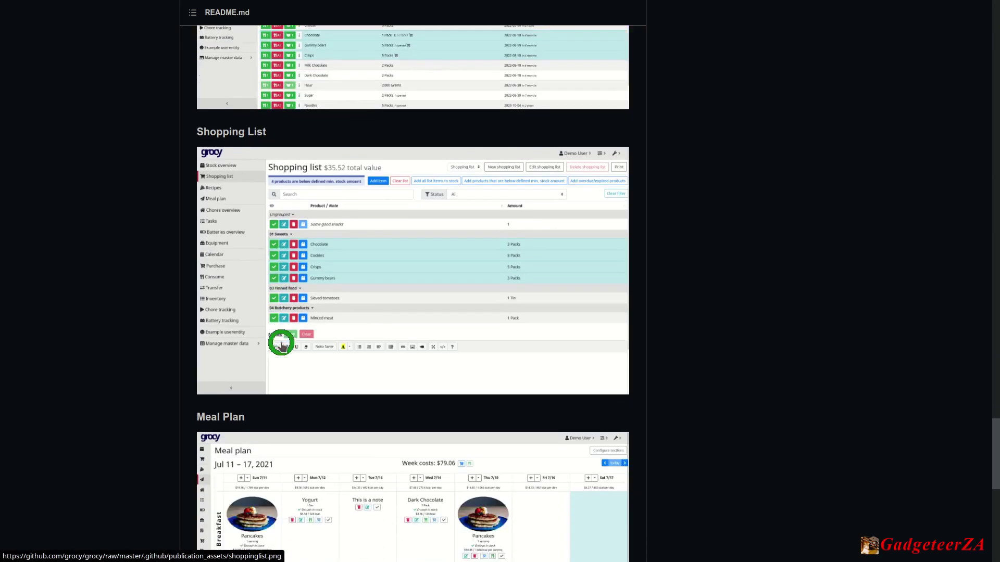
scroll(281, 346, "down", 9)
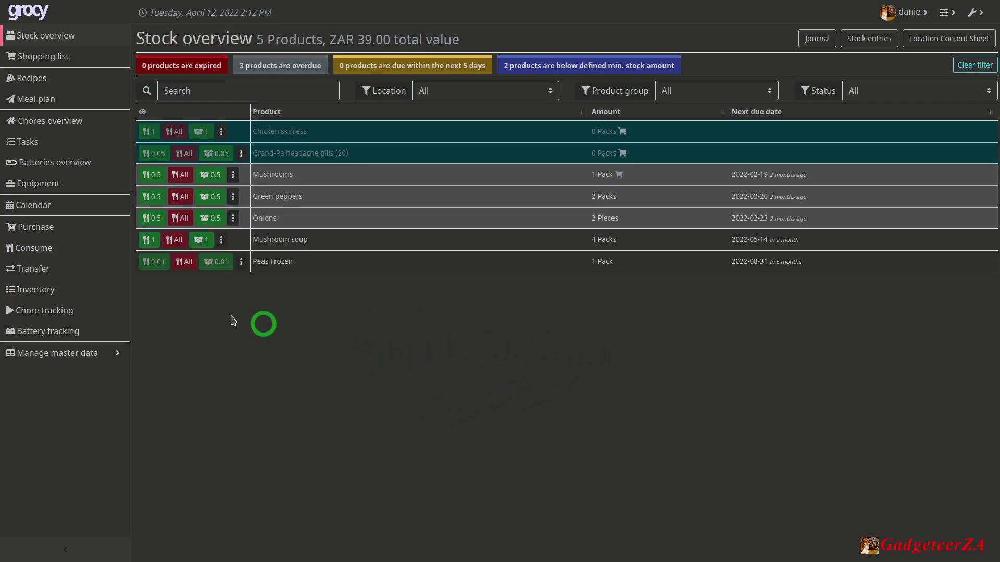
View the stock overview filtered by overdue products, products due soon, and products below the minimum stock amount
left_click(49, 39)
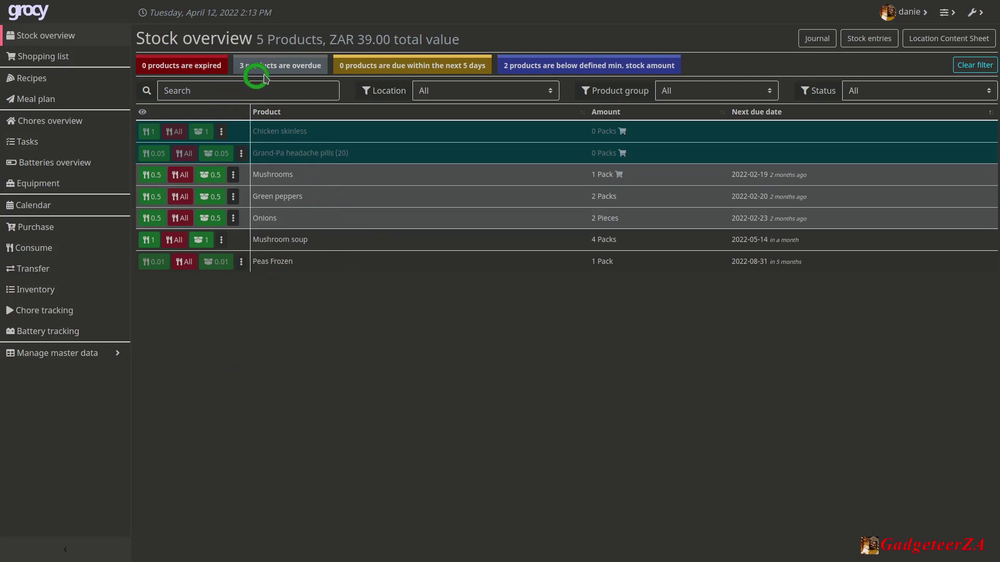
left_click(285, 68)
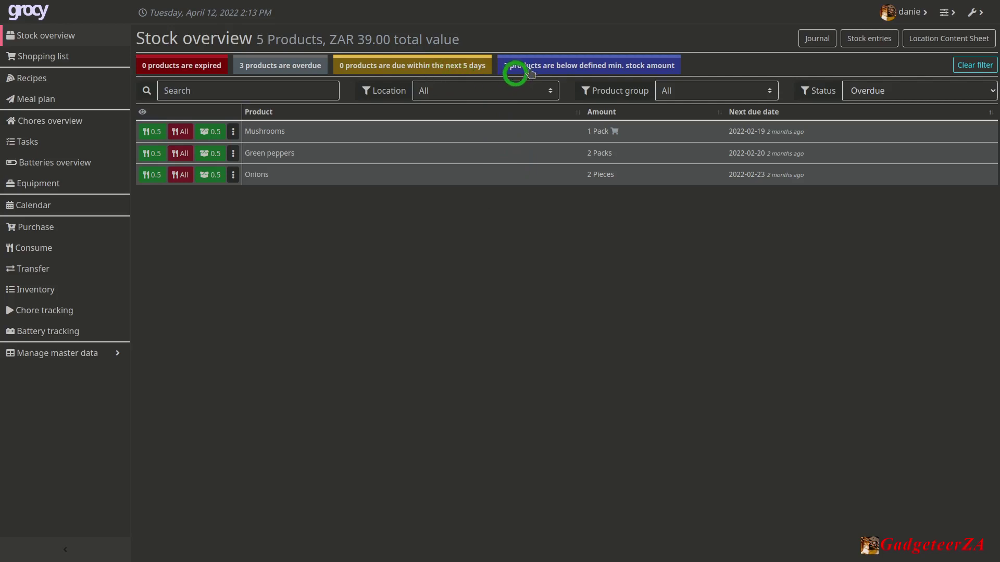
left_click(439, 62)
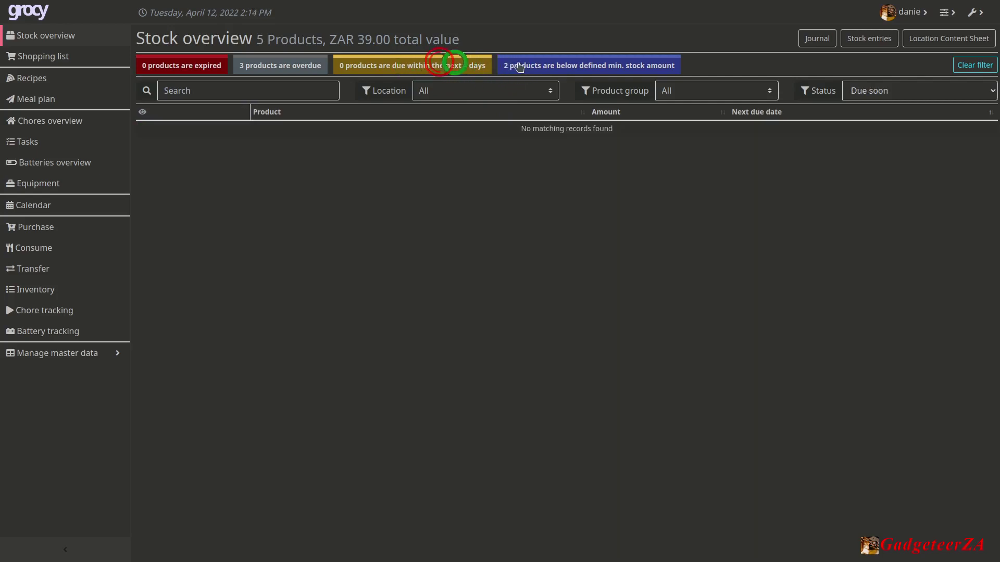
left_click(540, 64)
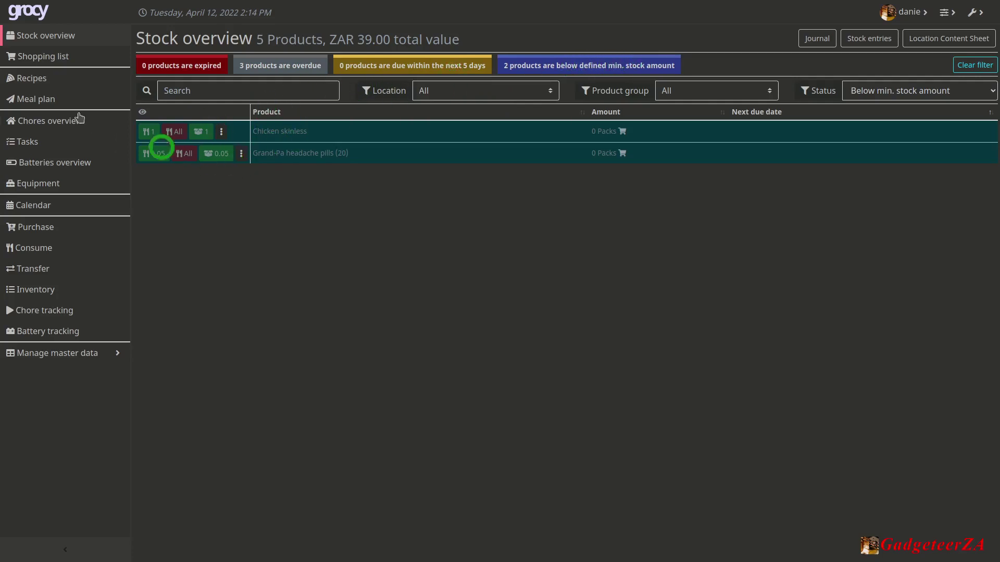
Open the shopping list and view the product overview for Mushrooms, closing it when done
left_click(44, 59)
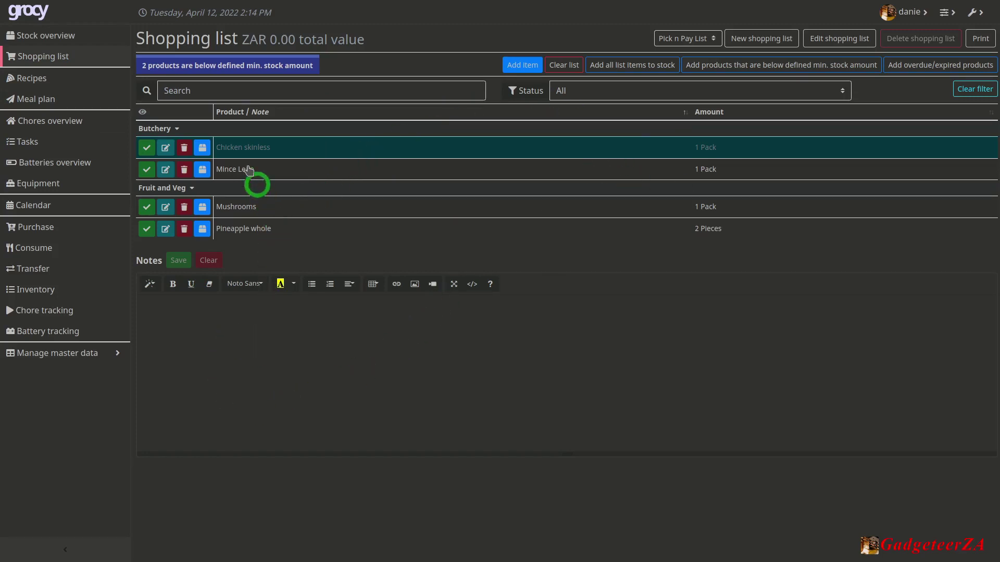
left_click(242, 207)
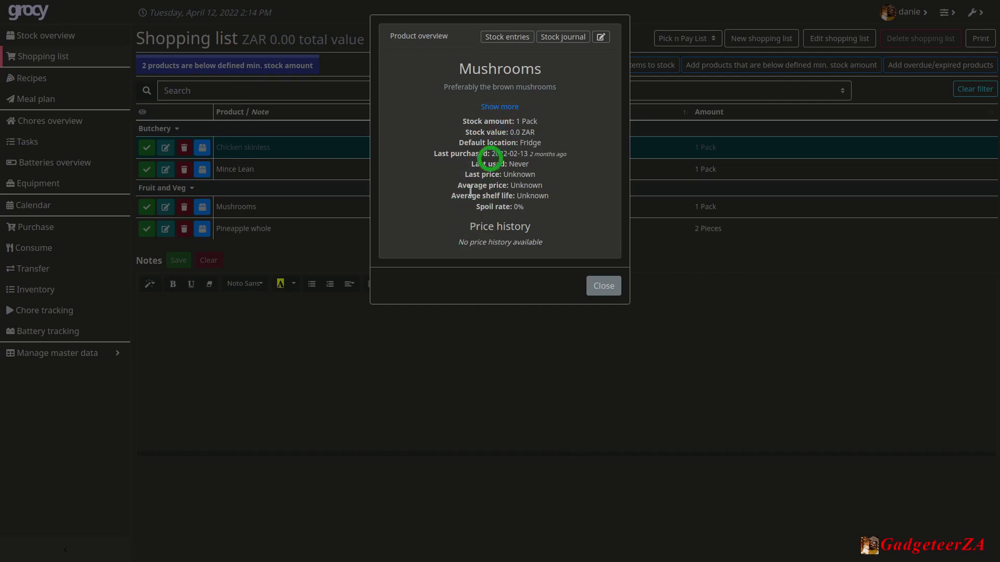
left_click(607, 288)
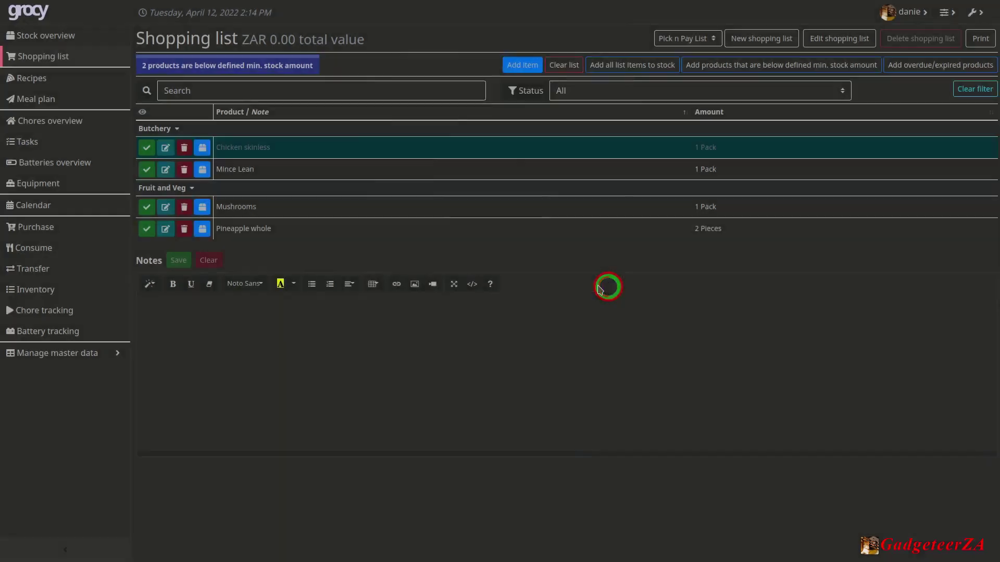
Write the shopping list note "Get preprepared pineapple if whole not available." and make the word "pineapple" bold
left_click(229, 340)
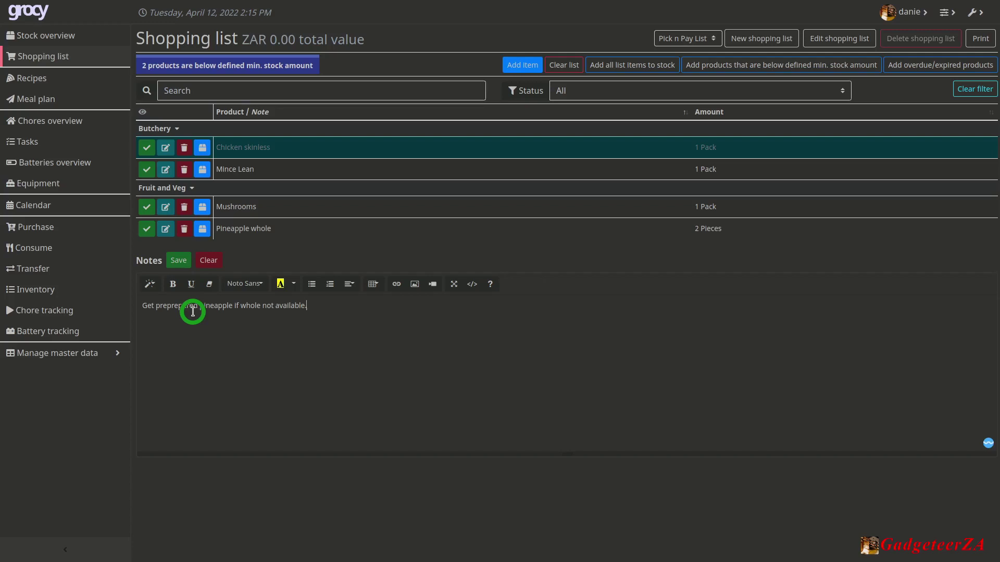
left_click(329, 329)
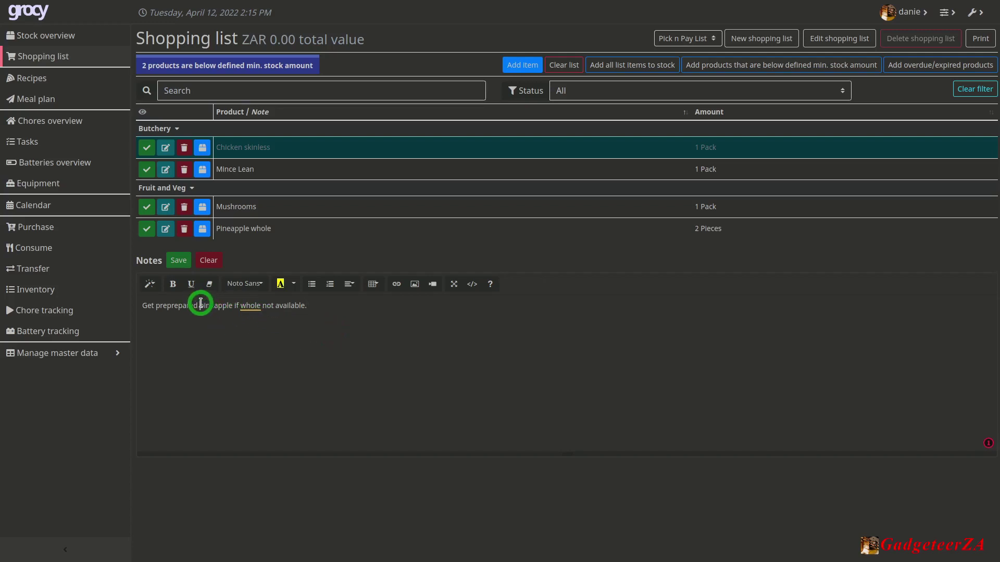
left_click_drag(201, 305, 233, 306)
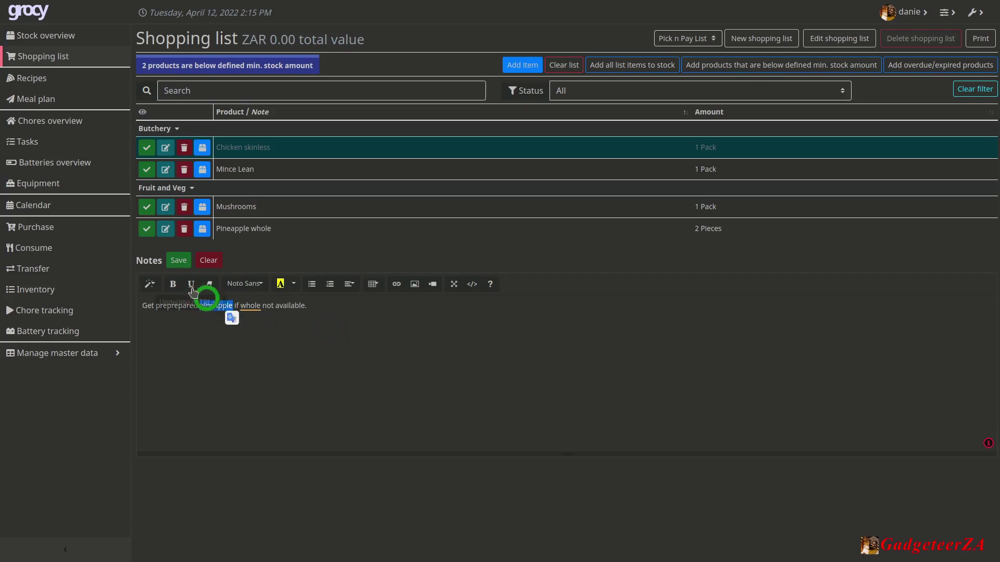
left_click(173, 283)
left_click(363, 339)
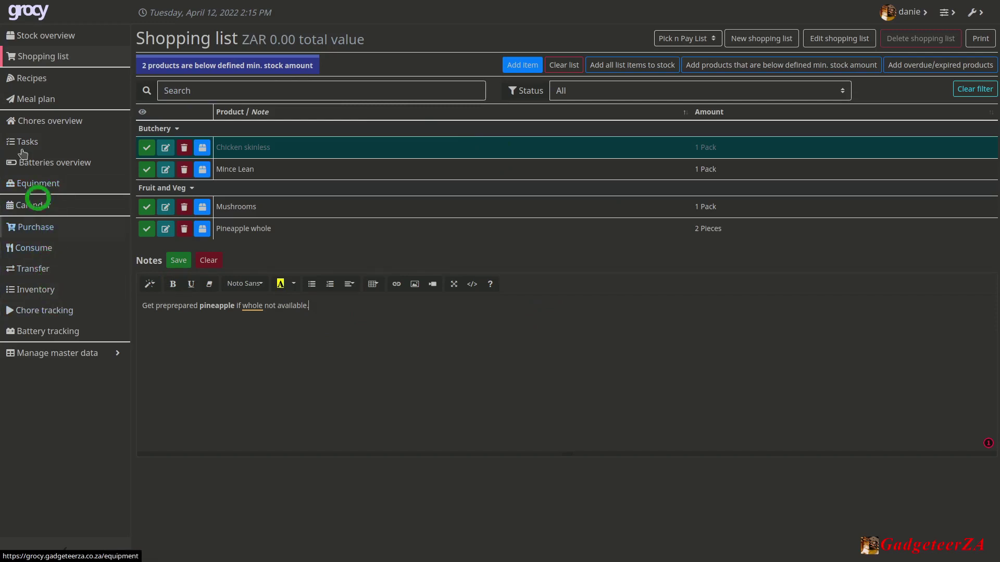
Start a new shopping list item, check which shopping lists are available, and keep it on the Pick n Pay List
left_click(527, 66)
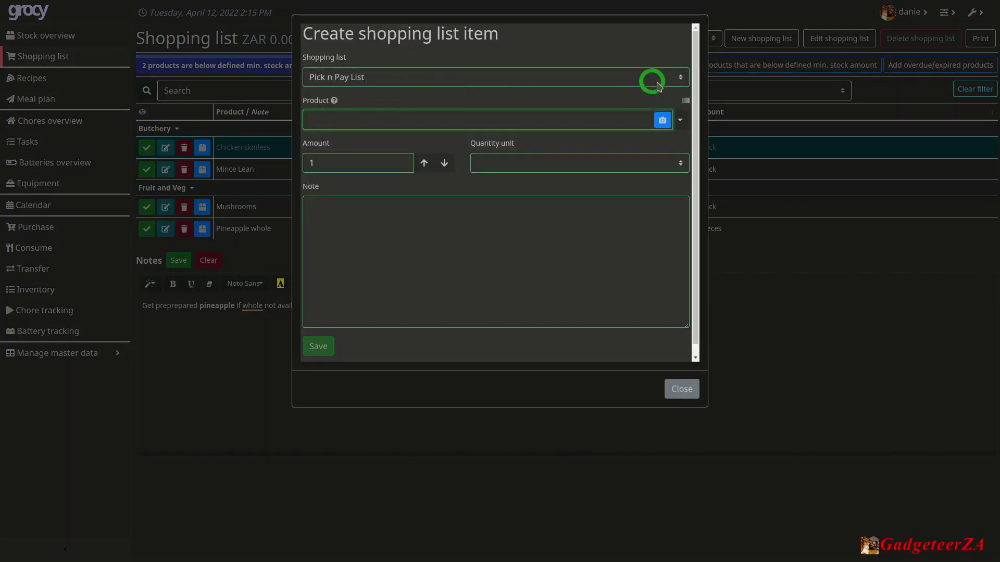
left_click(679, 78)
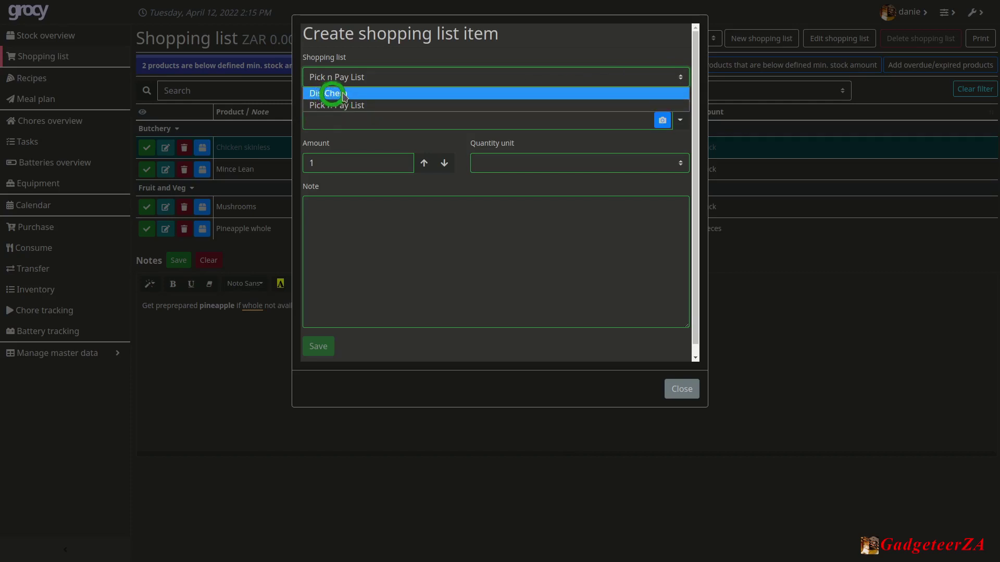
left_click(681, 77)
left_click(350, 125)
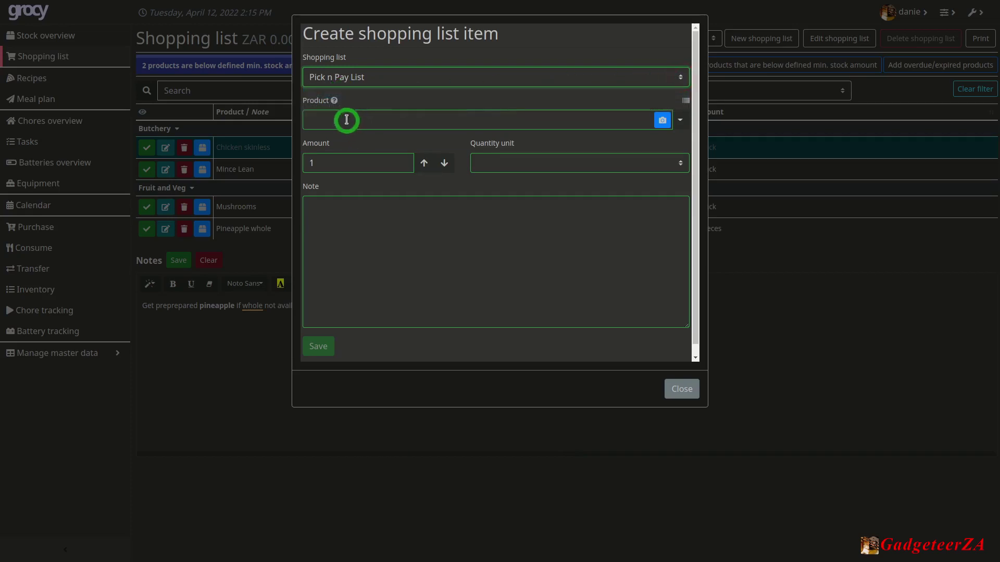
left_click(347, 119)
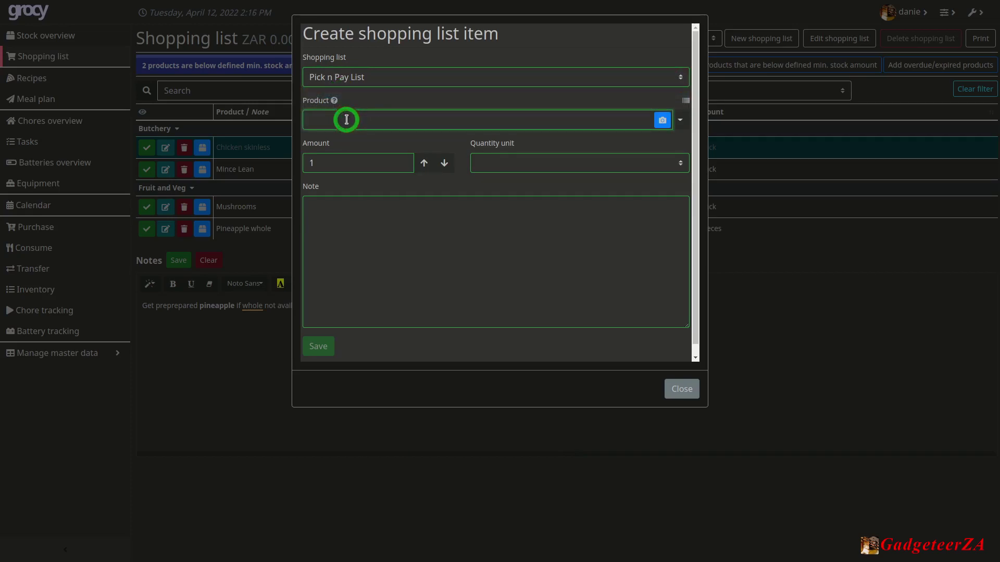
Try the camera barcode scanner for the product with UVC Camera (046d:0821) as source, and cancel the scan
left_click(663, 121)
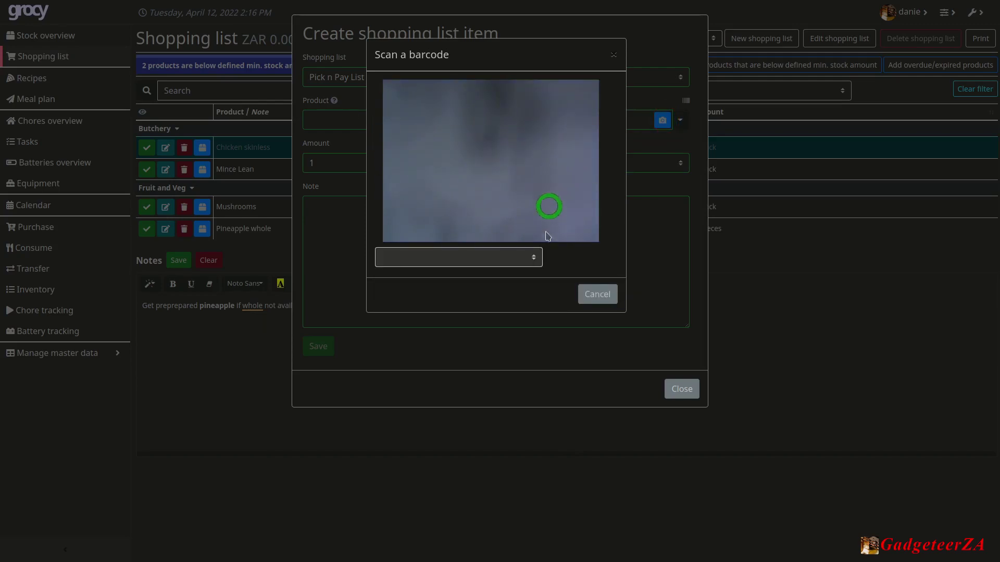
left_click(539, 256)
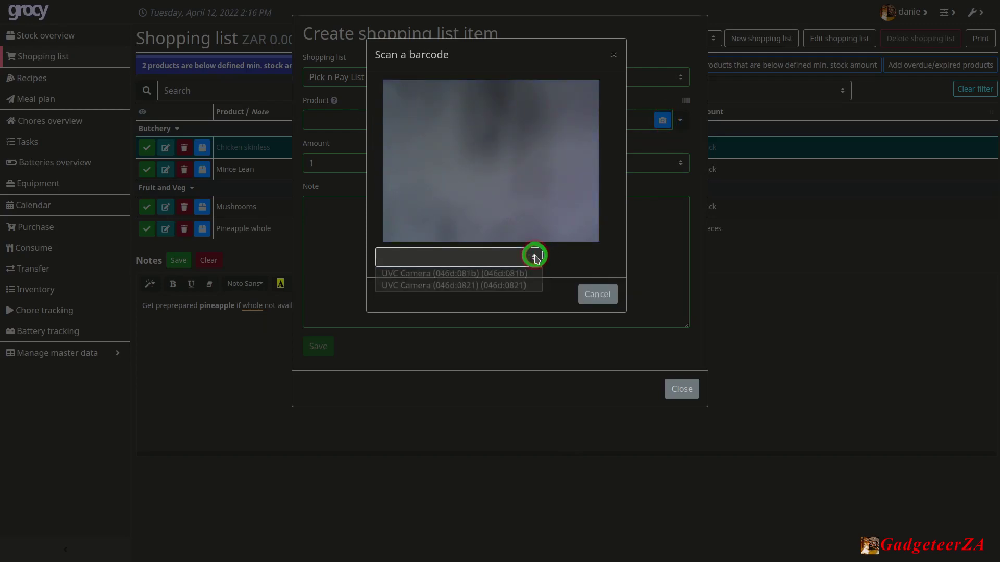
left_click(477, 286)
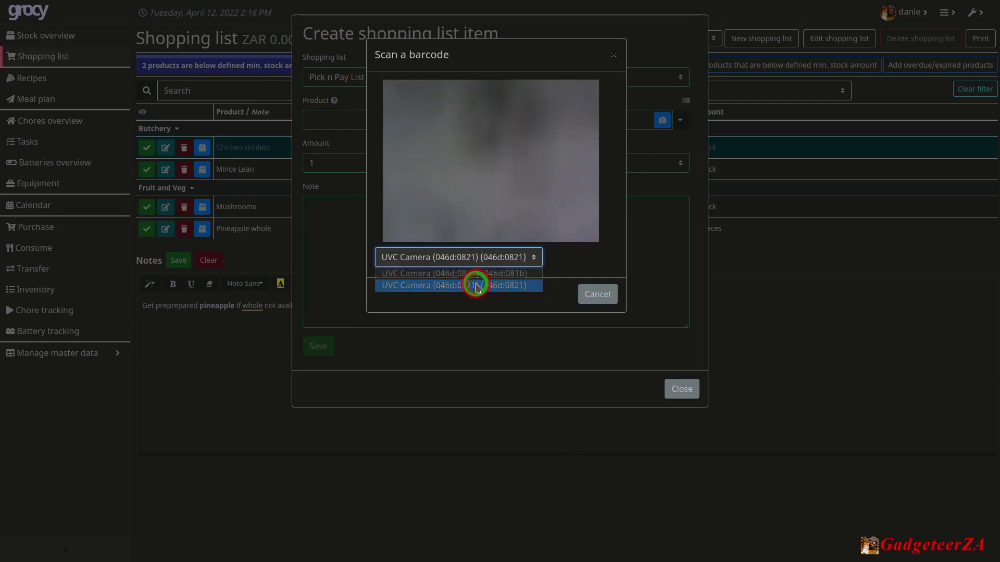
left_click(595, 295)
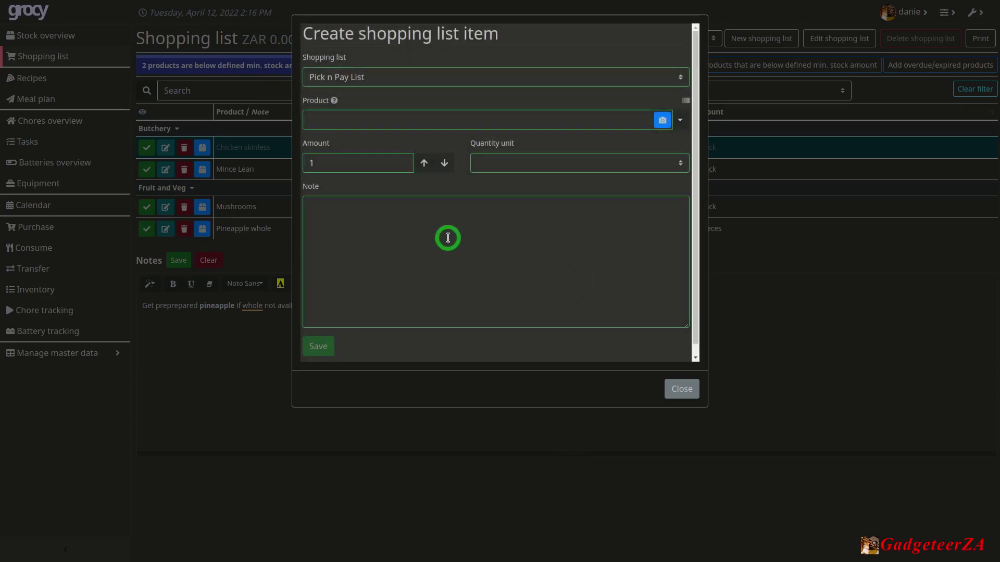
Enter "Eggs" as the item's product and choose to add it as a new product
left_click(411, 124)
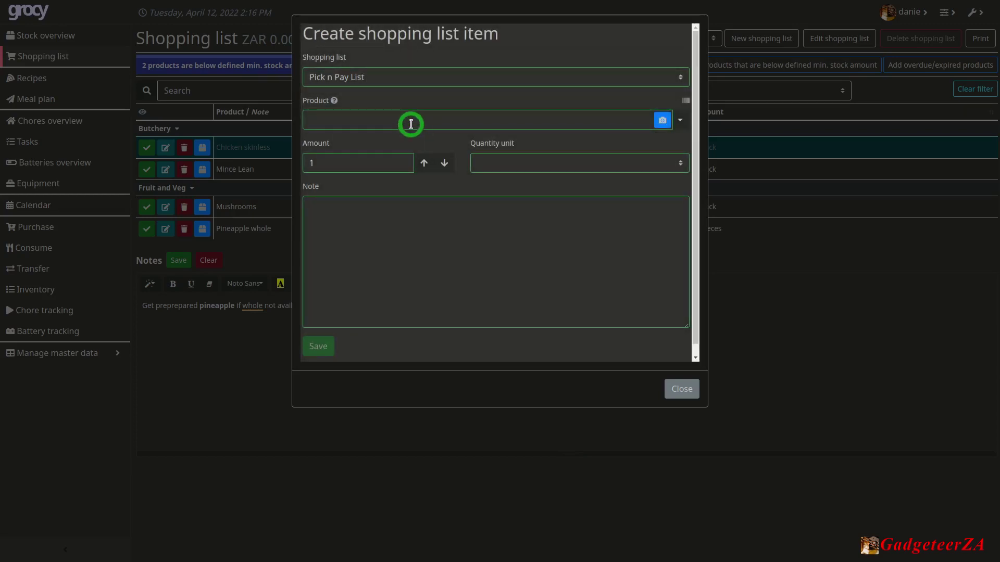
type("Eggs")
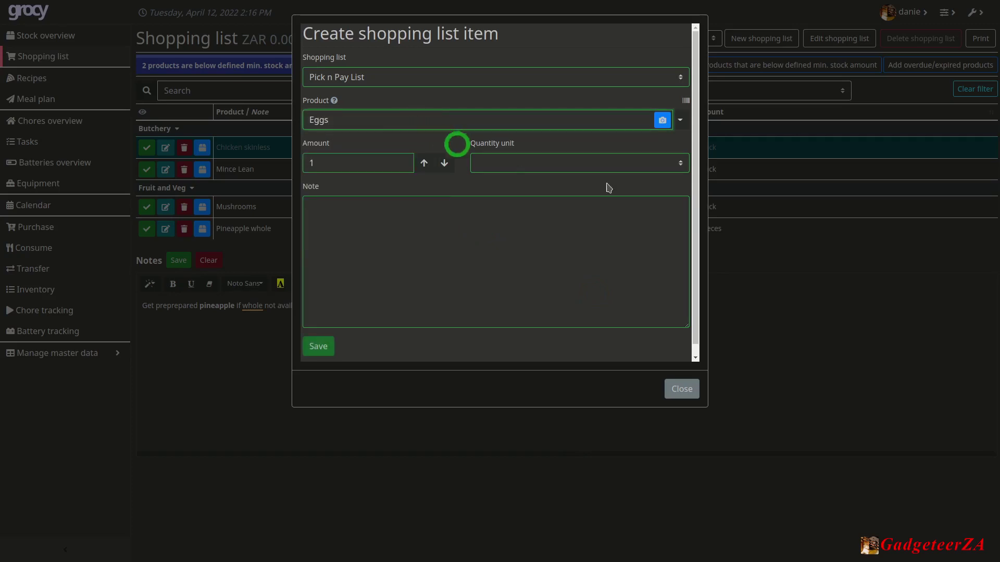
left_click(679, 165)
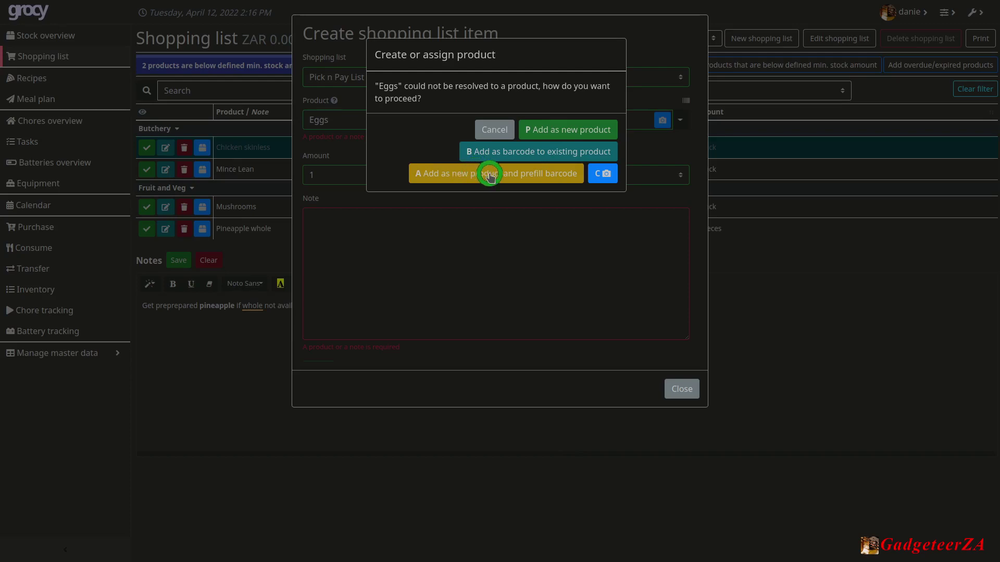
left_click(560, 131)
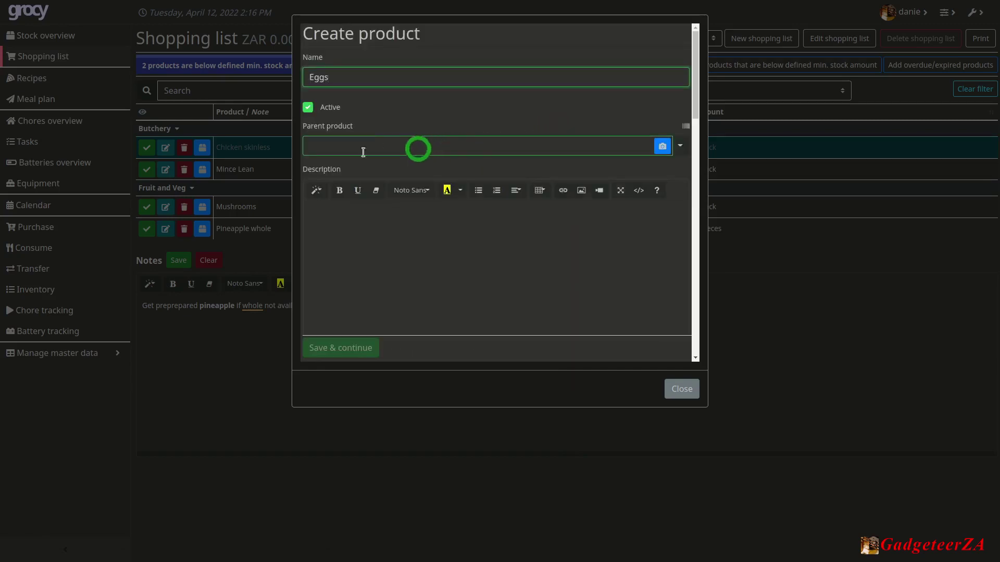
Look through the available parent products for the new Eggs product without choosing one
left_click(350, 146)
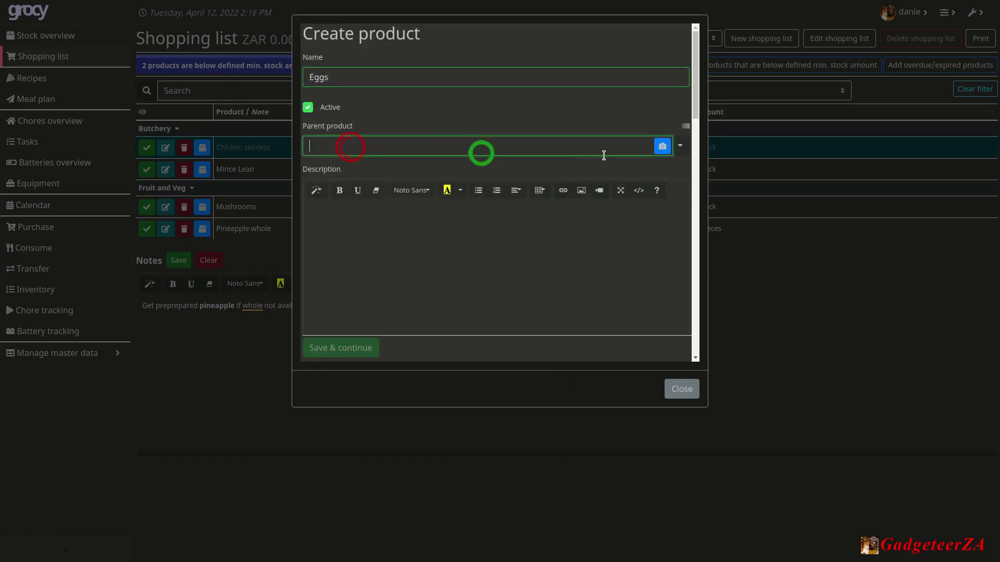
left_click(680, 146)
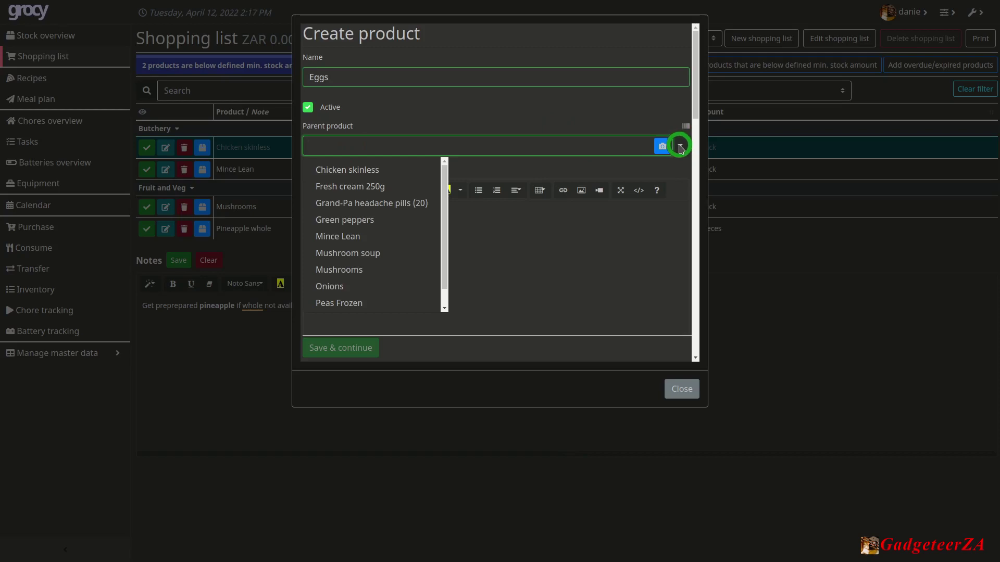
left_click(680, 148)
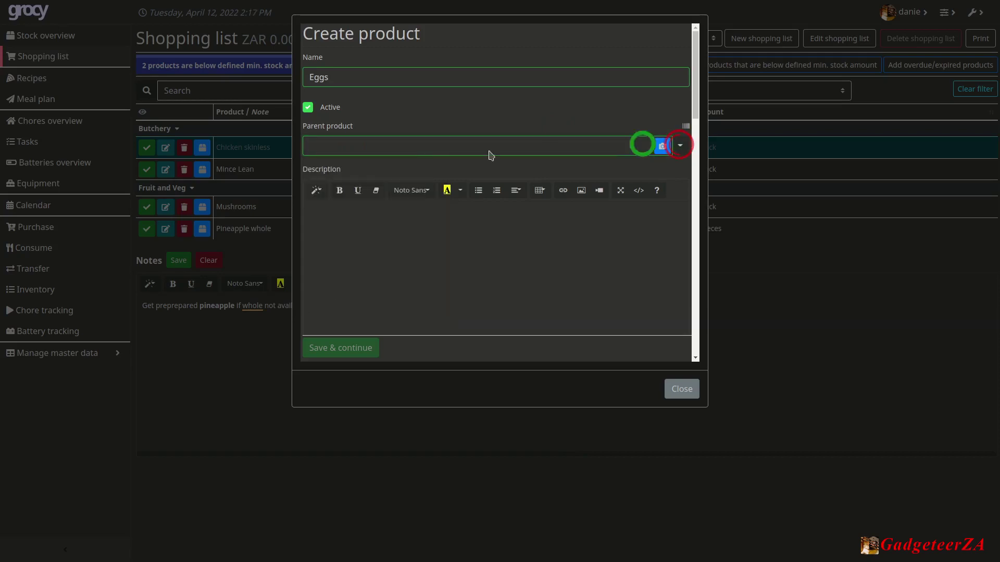
Set the Eggs product's default location to Cupboard and its default shop to Pick 'n Pay
left_click(377, 222)
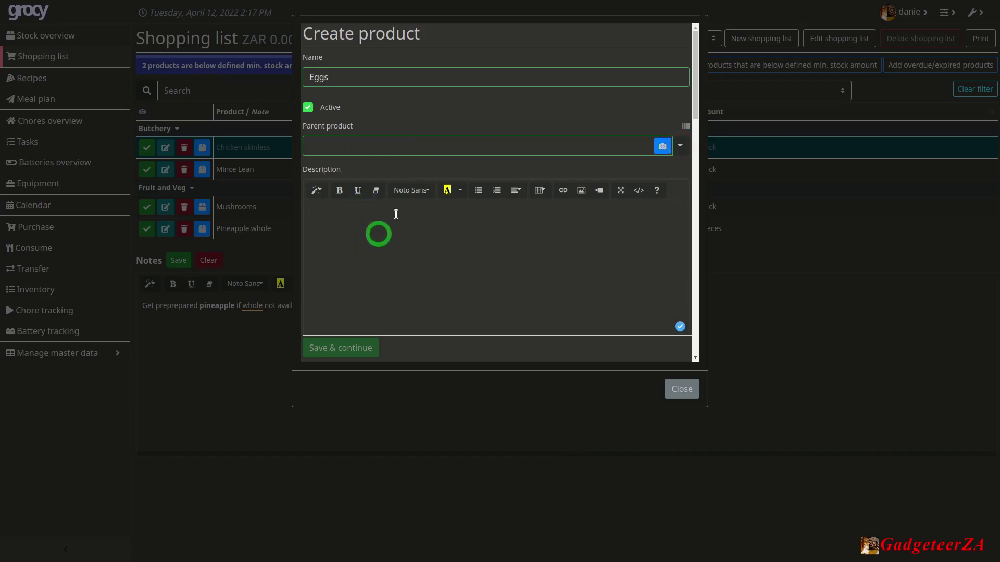
left_click(381, 261)
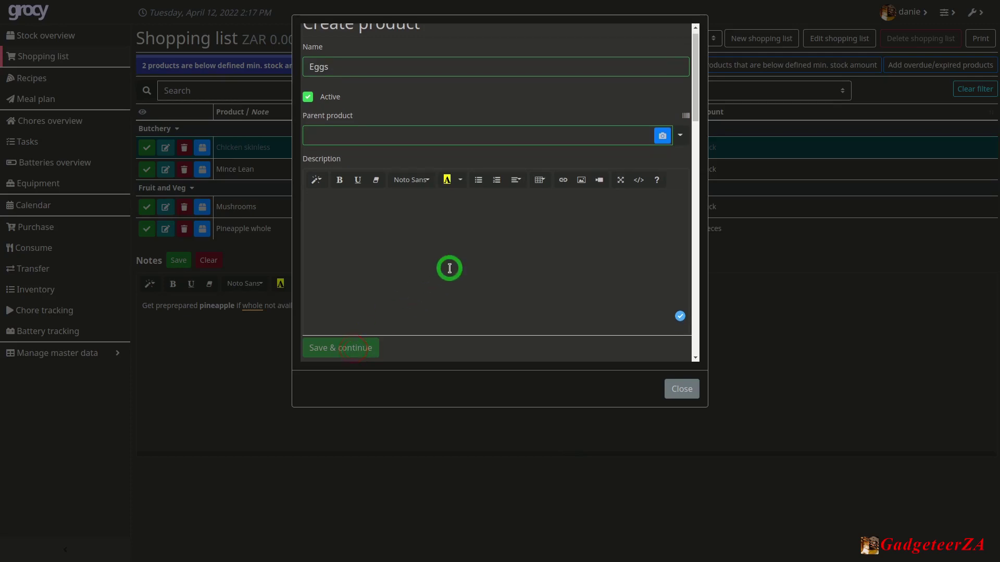
scroll(449, 269, "down", 5)
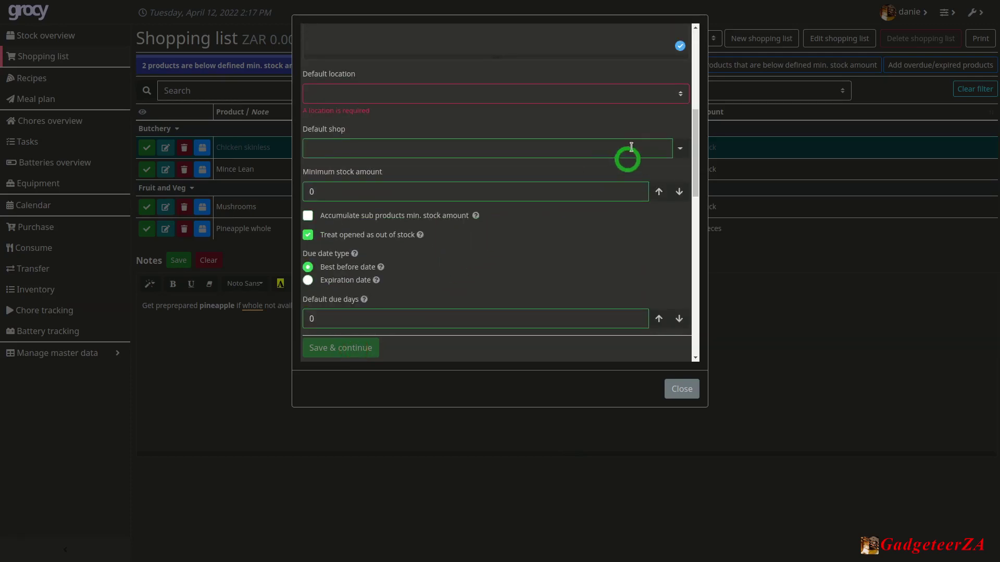
left_click(679, 94)
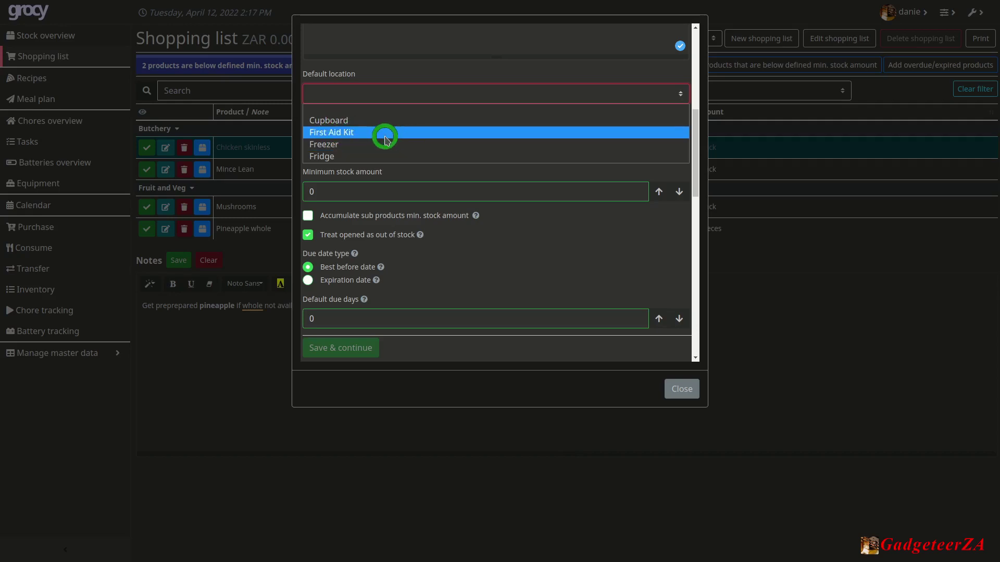
left_click(347, 124)
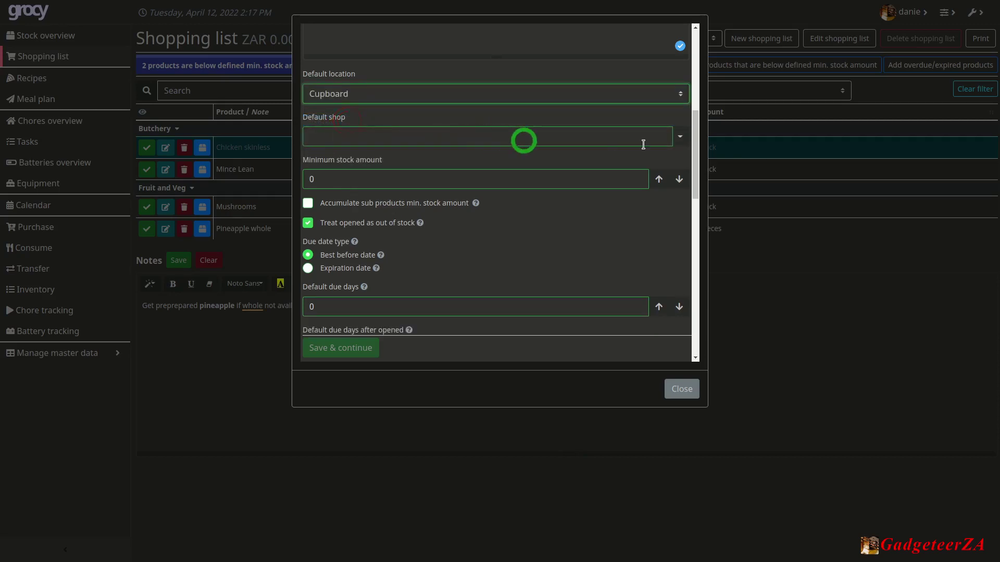
left_click(680, 136)
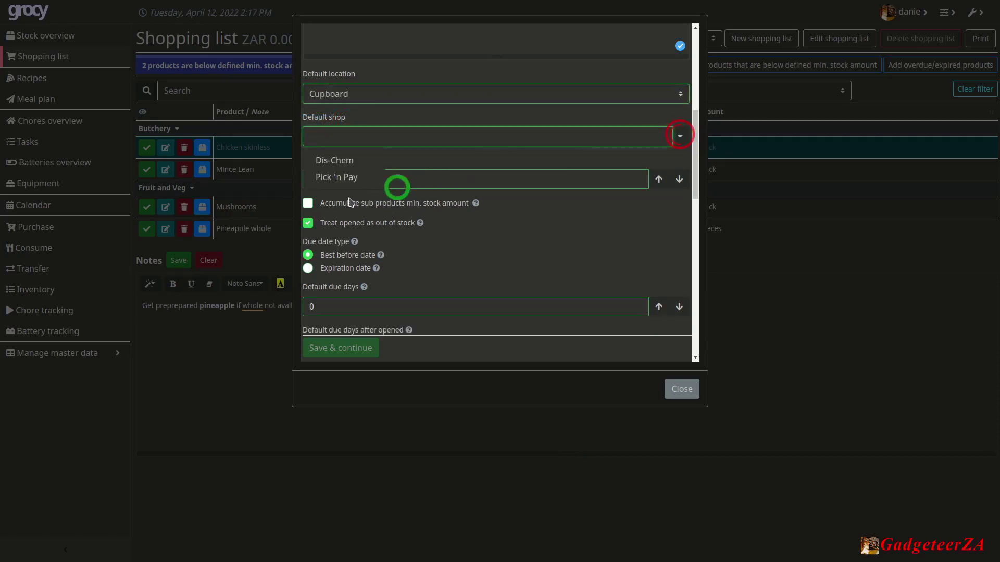
left_click(325, 178)
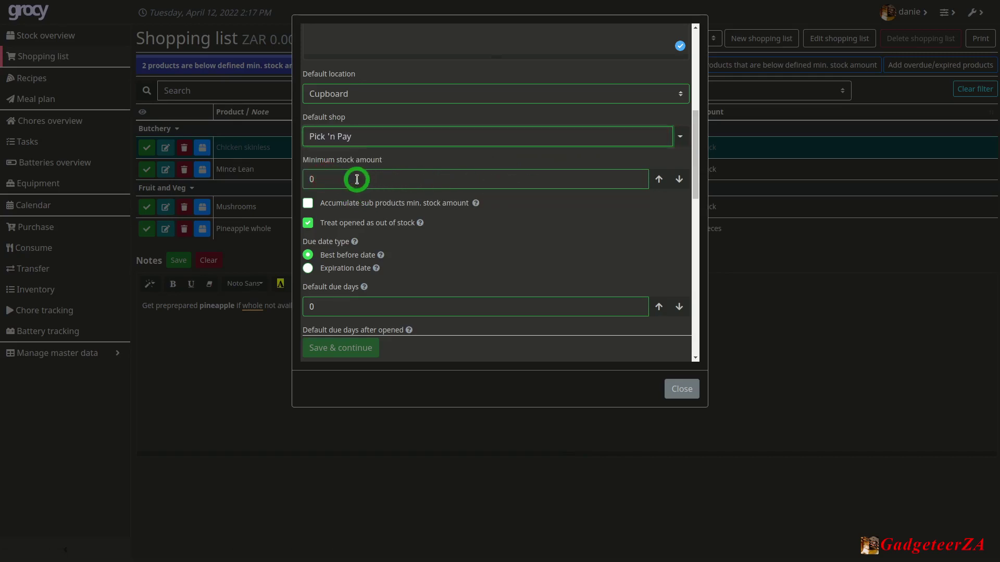
Set the minimum stock amount to 1 and the default due days to 30 for the Eggs product
left_click(308, 177)
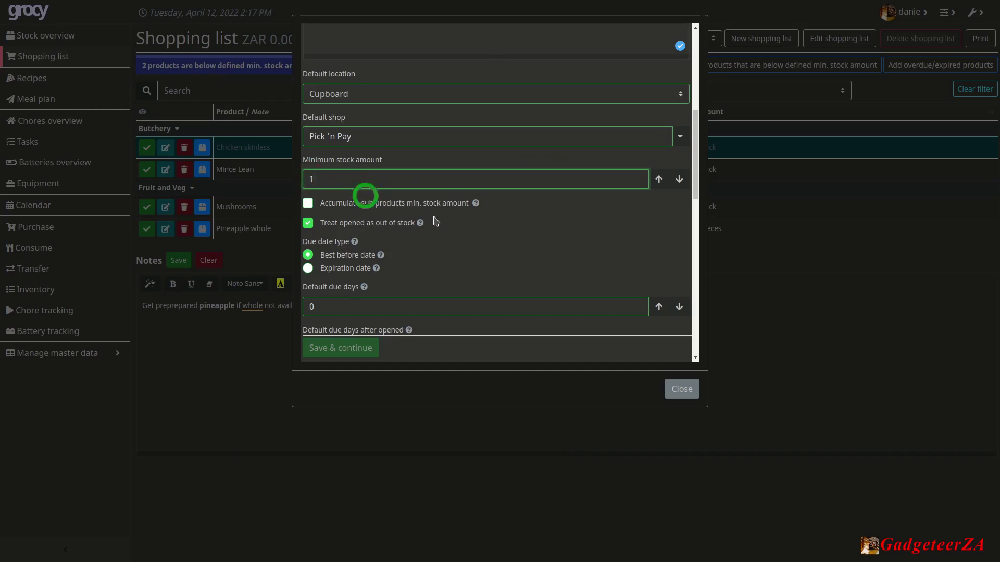
left_click(592, 156)
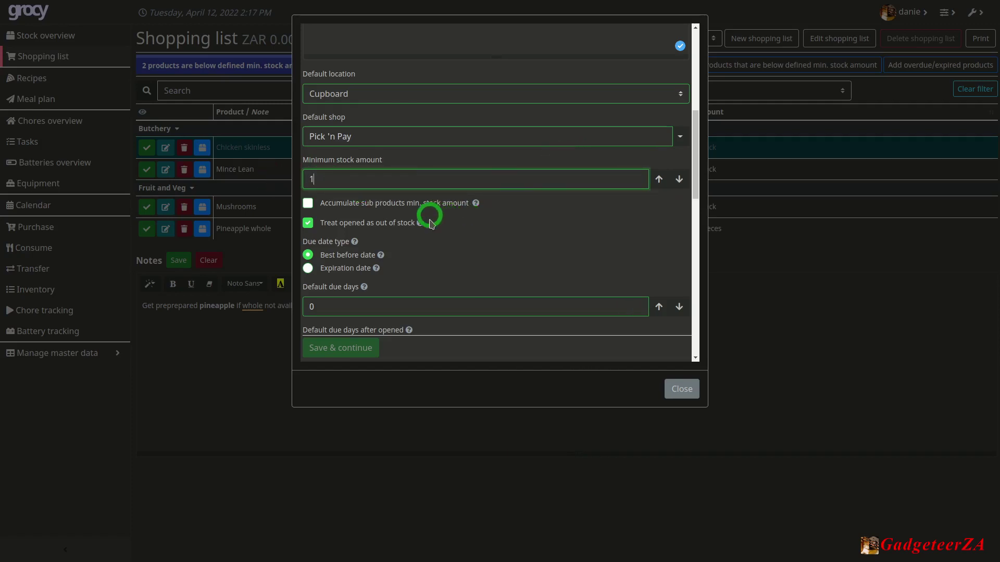
scroll(464, 220, "down", 1)
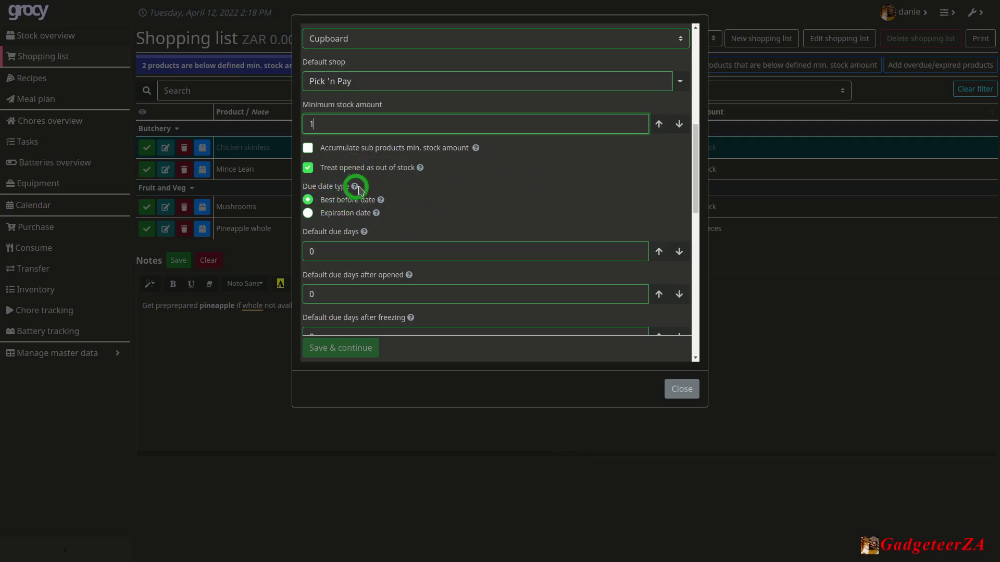
mouse_move(356, 190)
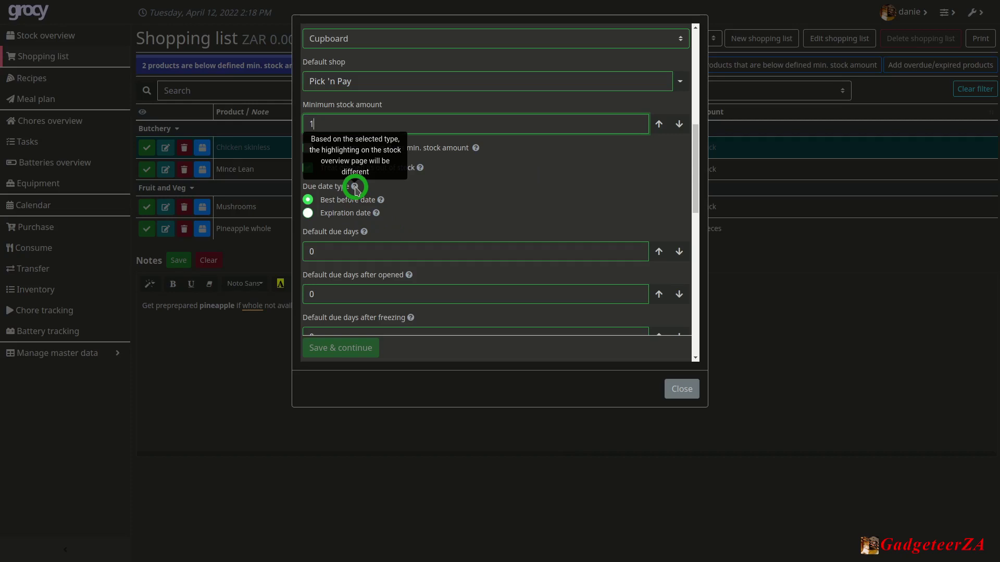
left_click(500, 253)
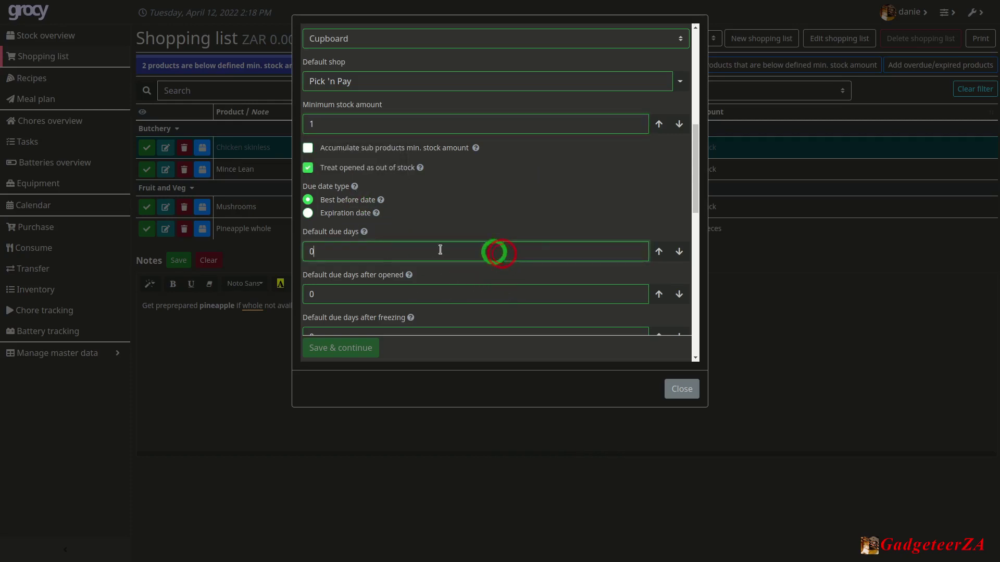
left_click_drag(346, 251, 303, 251)
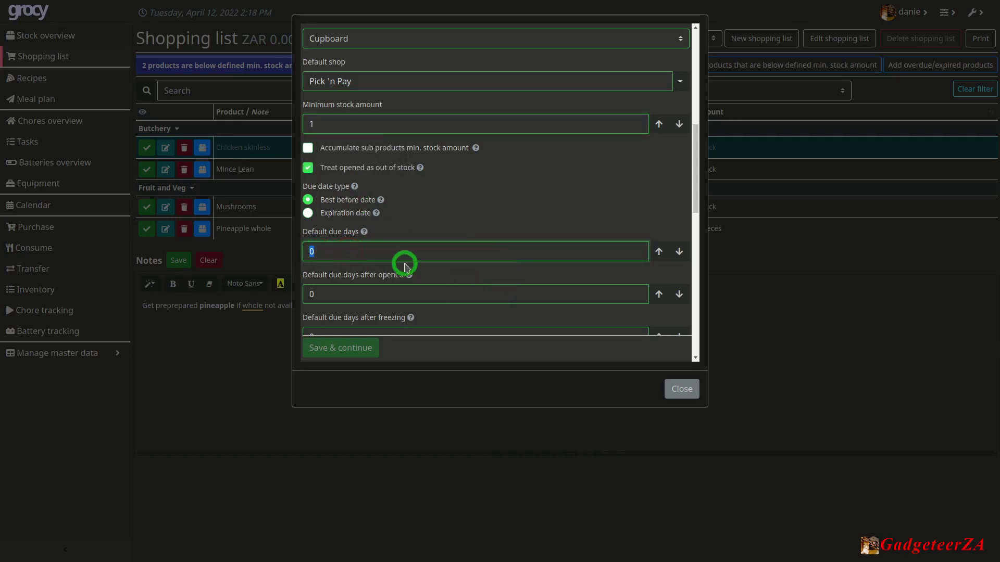
type("30")
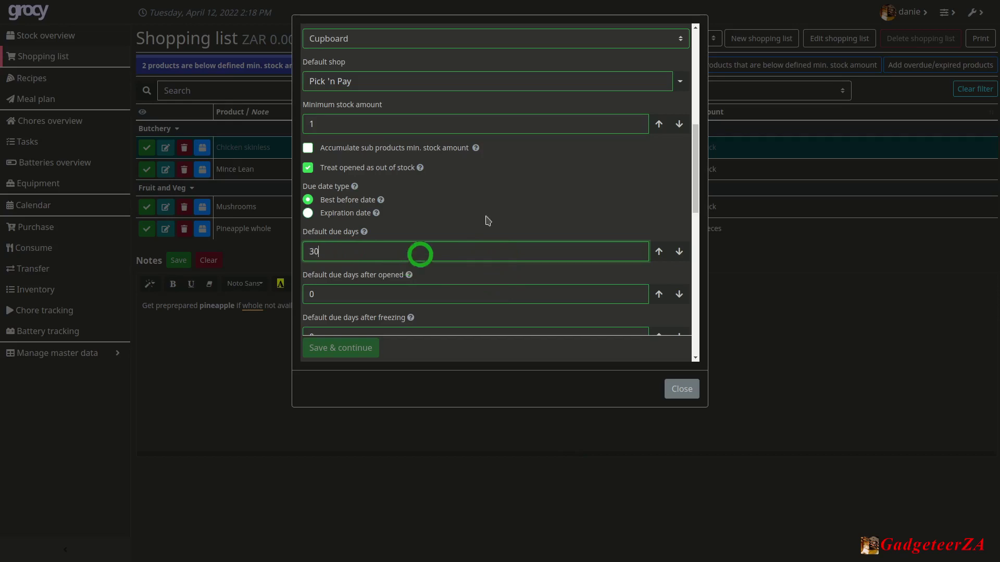
left_click(493, 200)
Check the help for due days after opening, freezing and thawing, and mark the product as should not be frozen
scroll(518, 237, "down", 1)
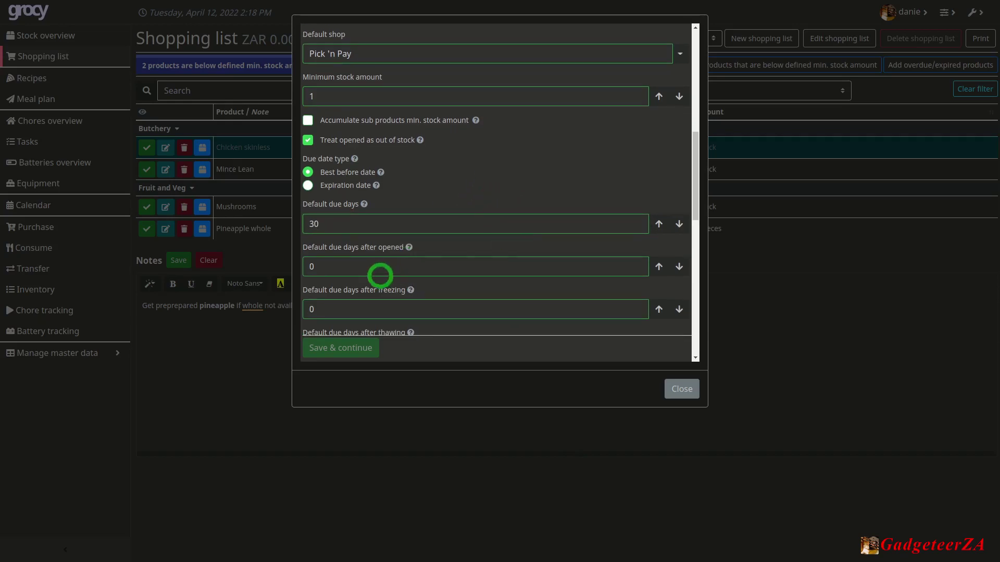
mouse_move(409, 250)
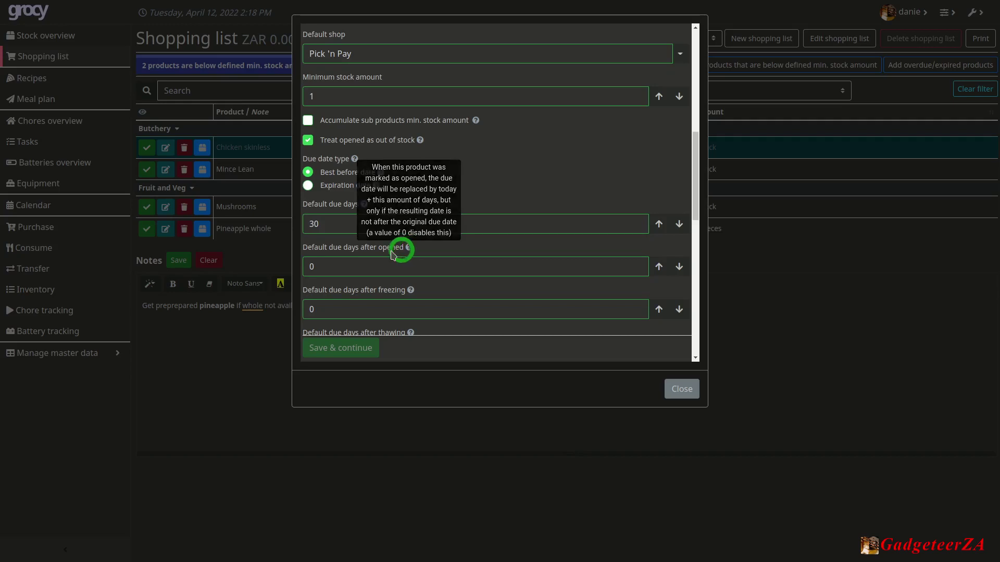
scroll(409, 247, "down", 4)
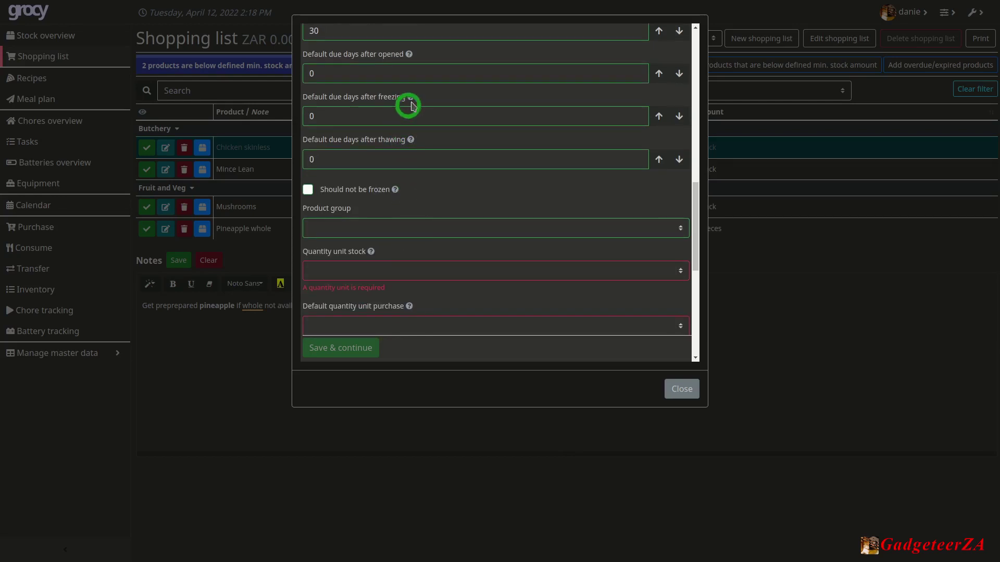
mouse_move(411, 99)
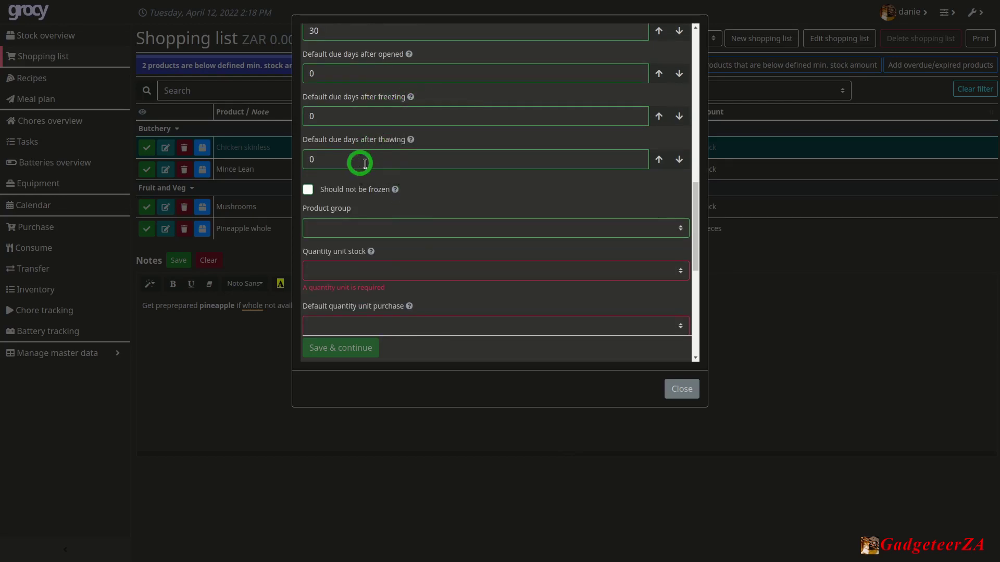
mouse_move(409, 146)
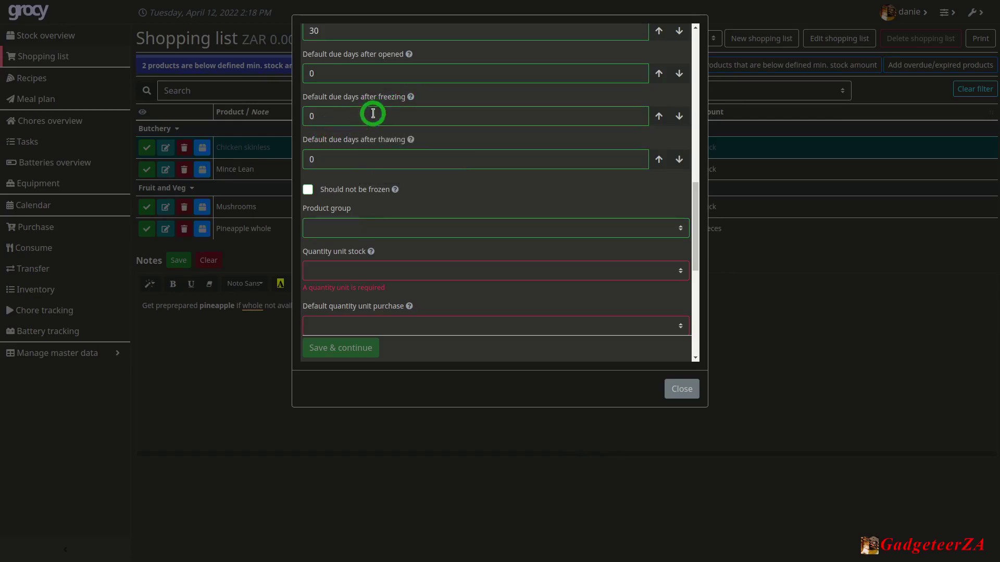
mouse_move(400, 191)
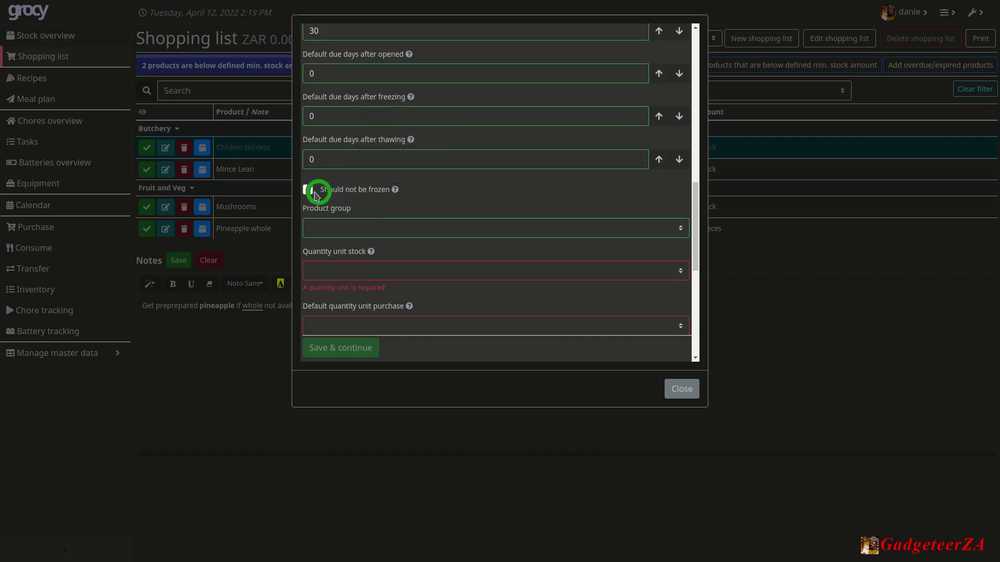
left_click(309, 190)
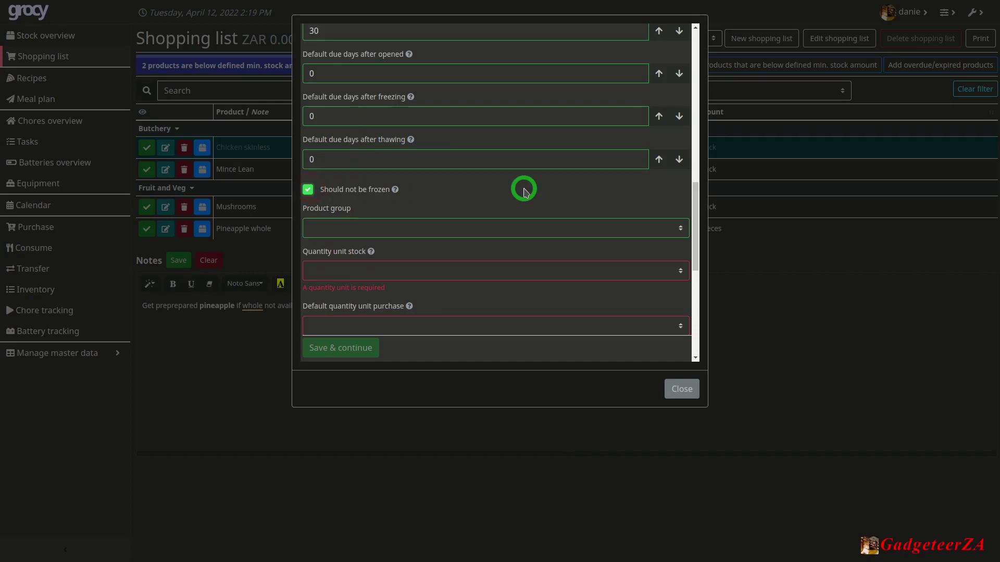
Assign the Eggs product to the Dairy product group and set its stock quantity unit to Pack
scroll(526, 193, "down", 1)
left_click(681, 202)
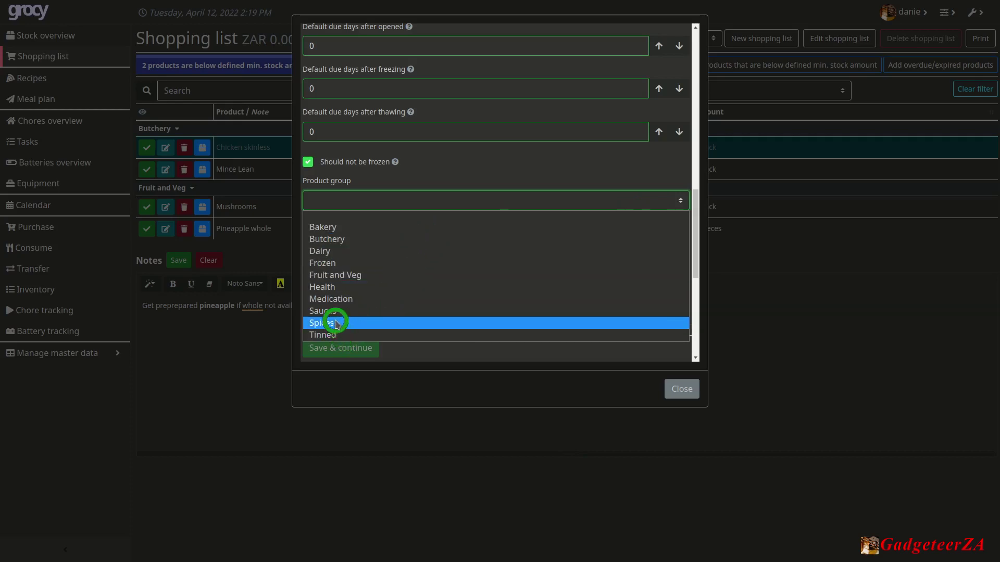
left_click(343, 256)
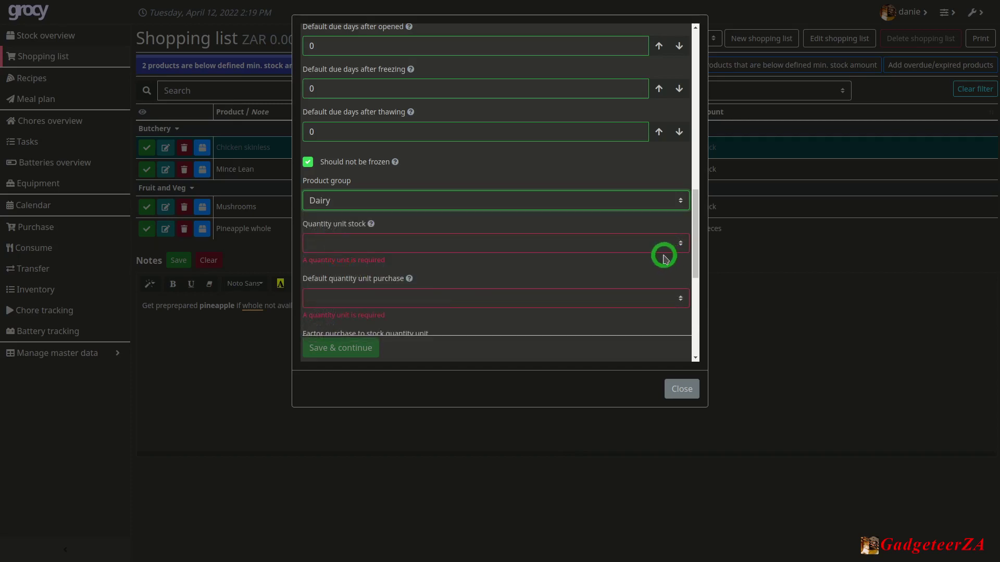
left_click(680, 244)
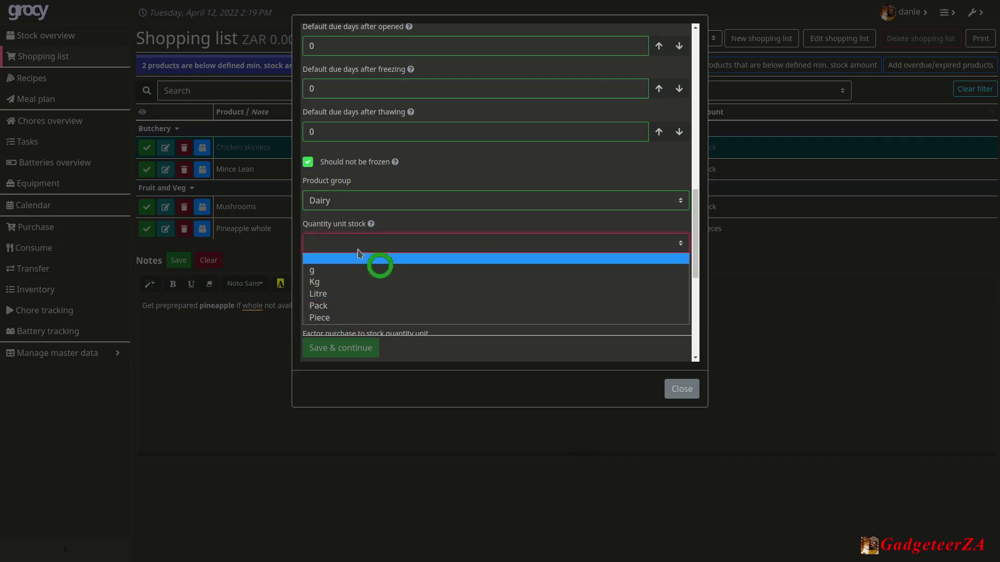
left_click(348, 311)
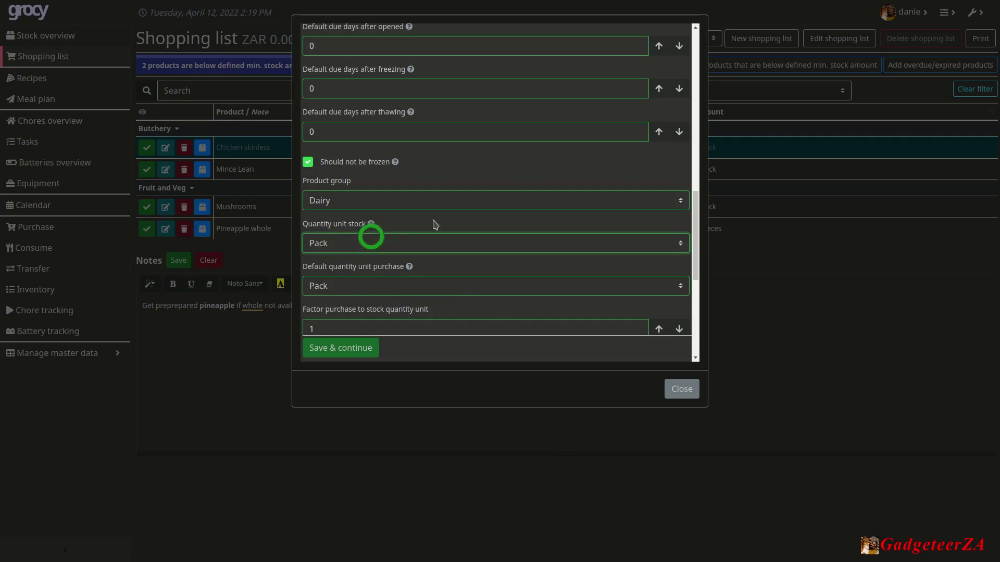
Review all the product's entries from name to picture, including the help for tare weight handling, energy and quick consume amount
scroll(431, 219, "up", 6)
scroll(388, 148, "up", 6)
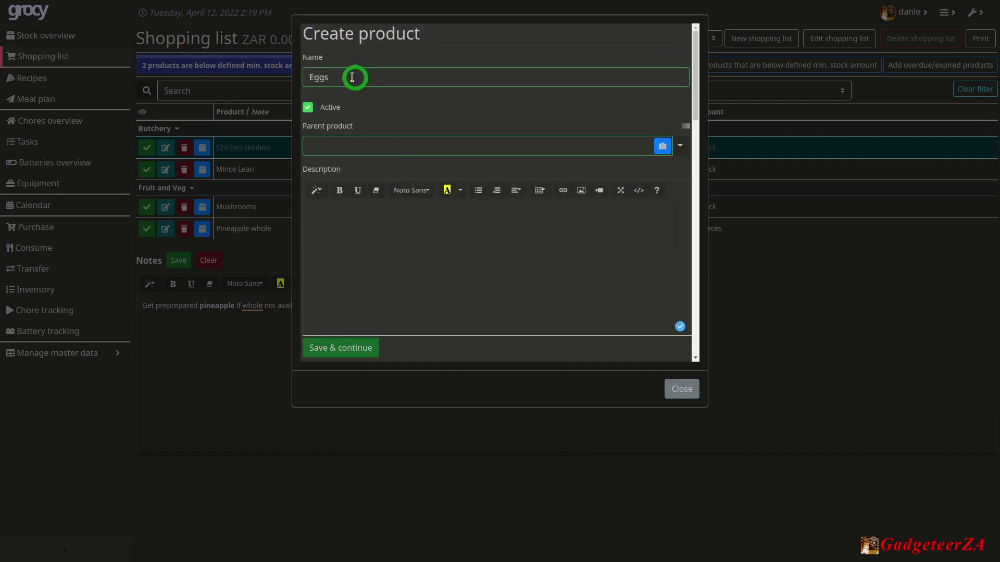
scroll(472, 229, "down", 5)
scroll(474, 232, "down", 8)
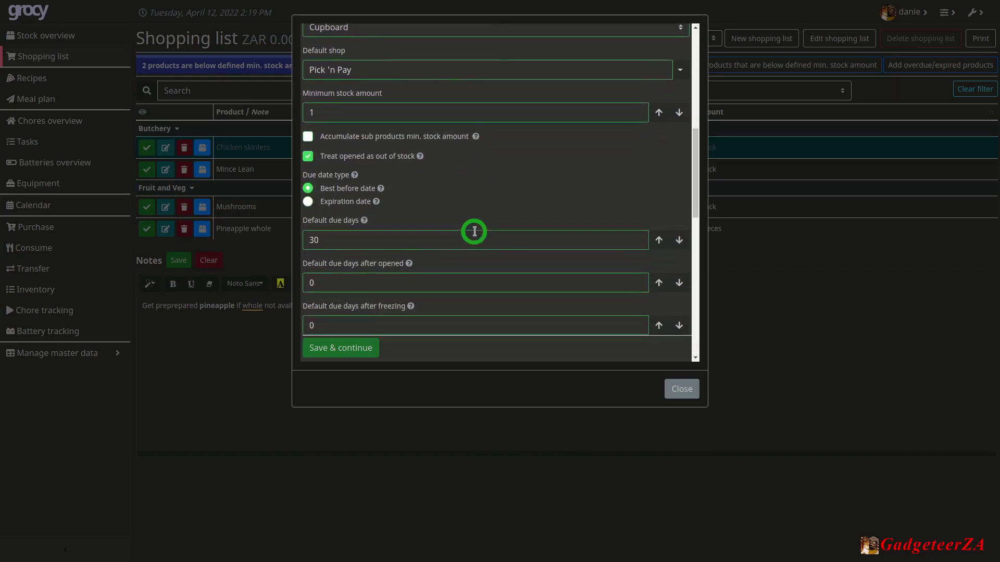
scroll(474, 235, "down", 5)
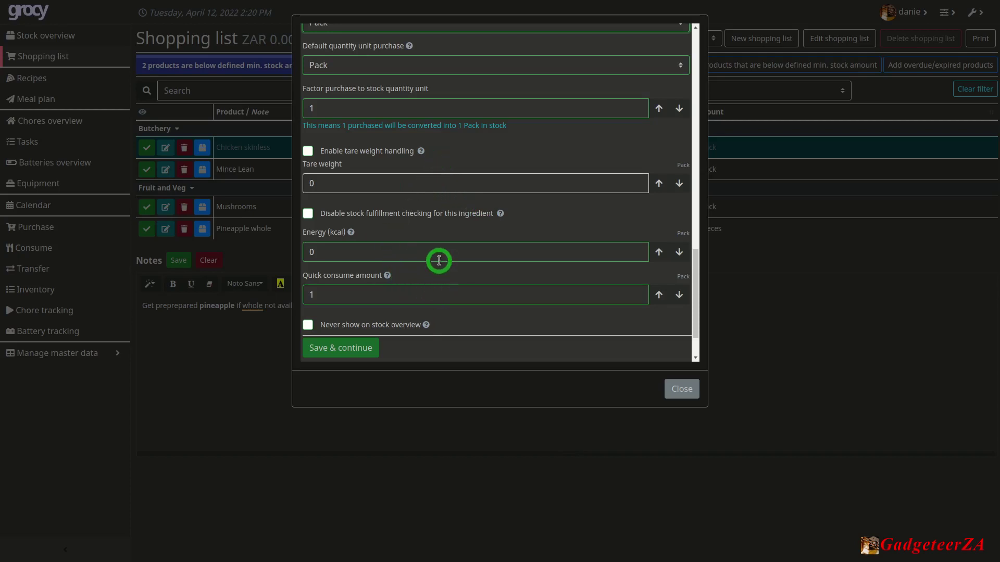
mouse_move(421, 153)
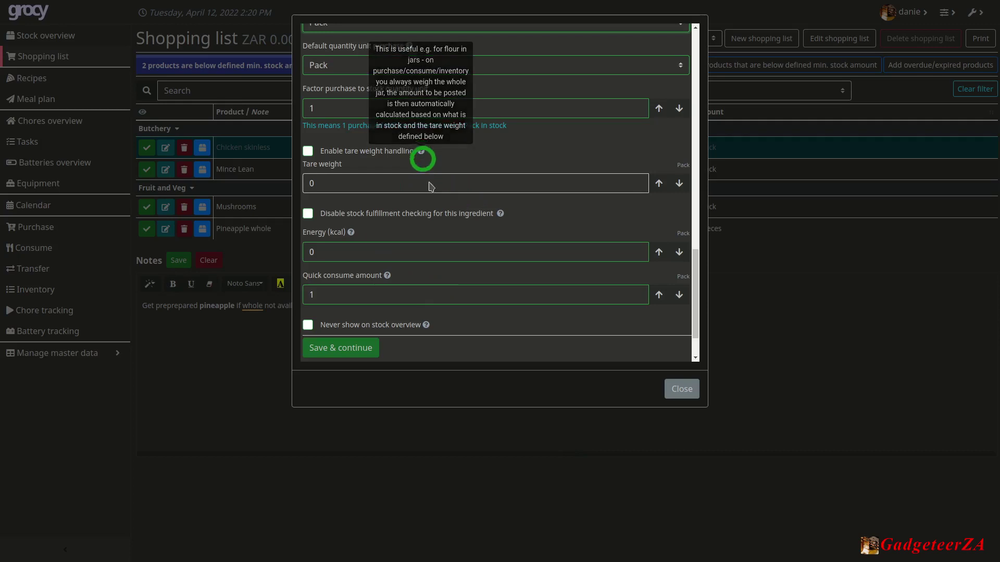
scroll(460, 228, "down", 1)
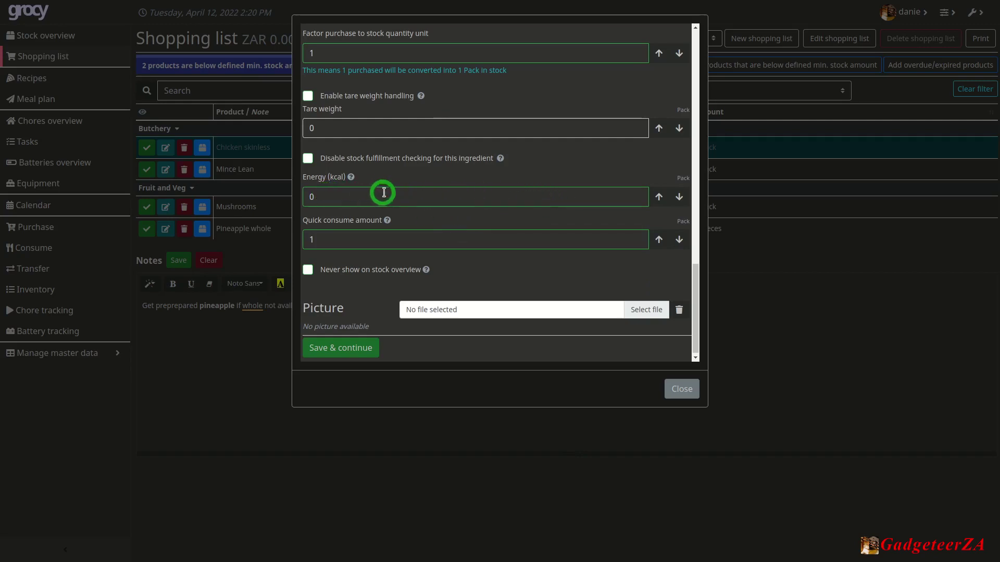
mouse_move(349, 179)
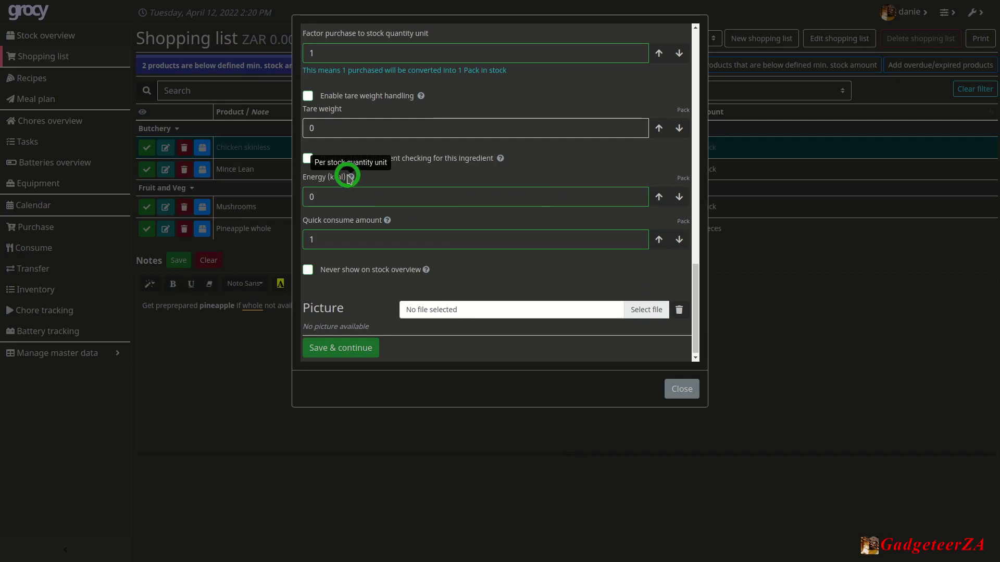
mouse_move(388, 223)
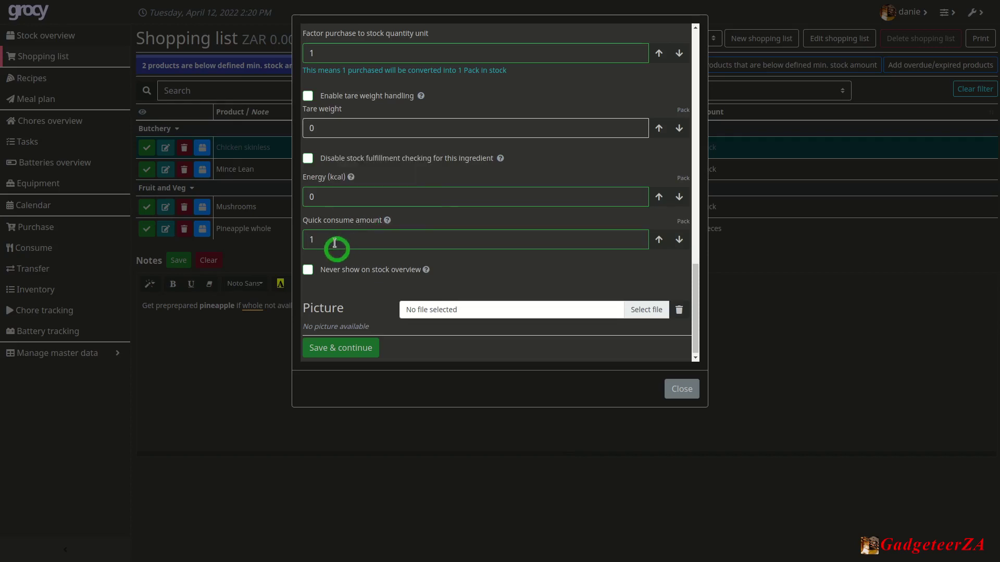
scroll(385, 285, "down", 1)
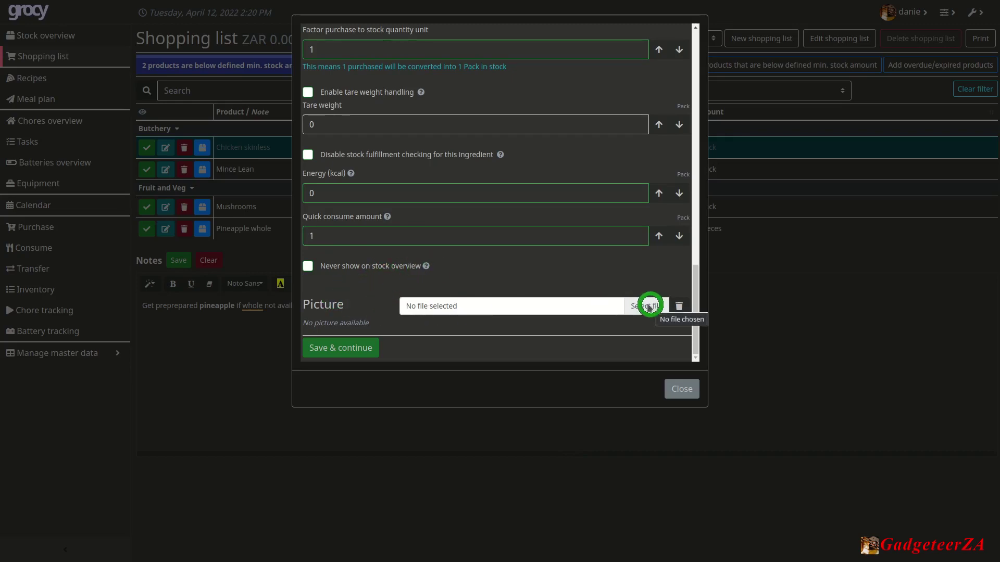
Save the Eggs product and add 1 Pack of it to the Pick n Pay List without a note
left_click(342, 349)
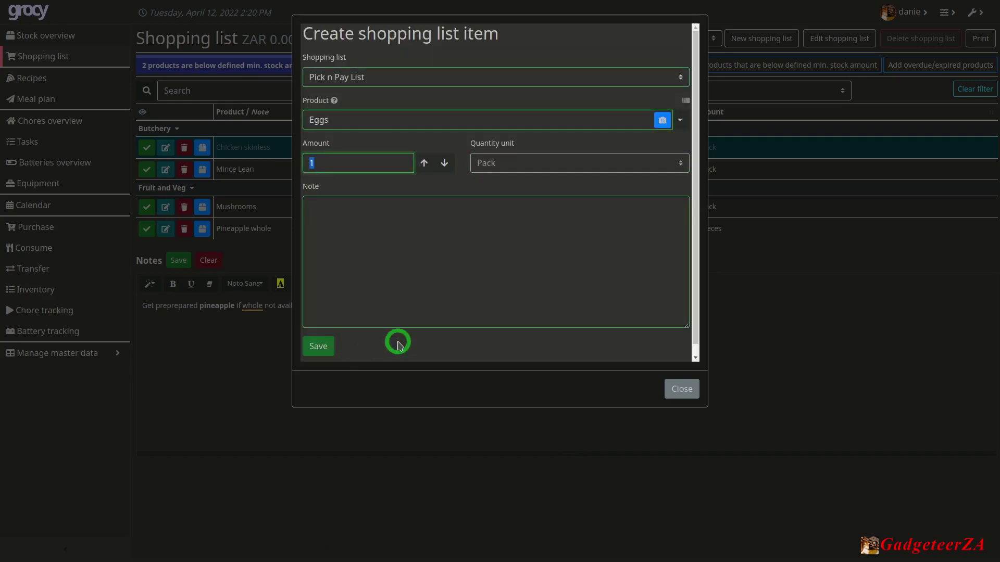
left_click(412, 261)
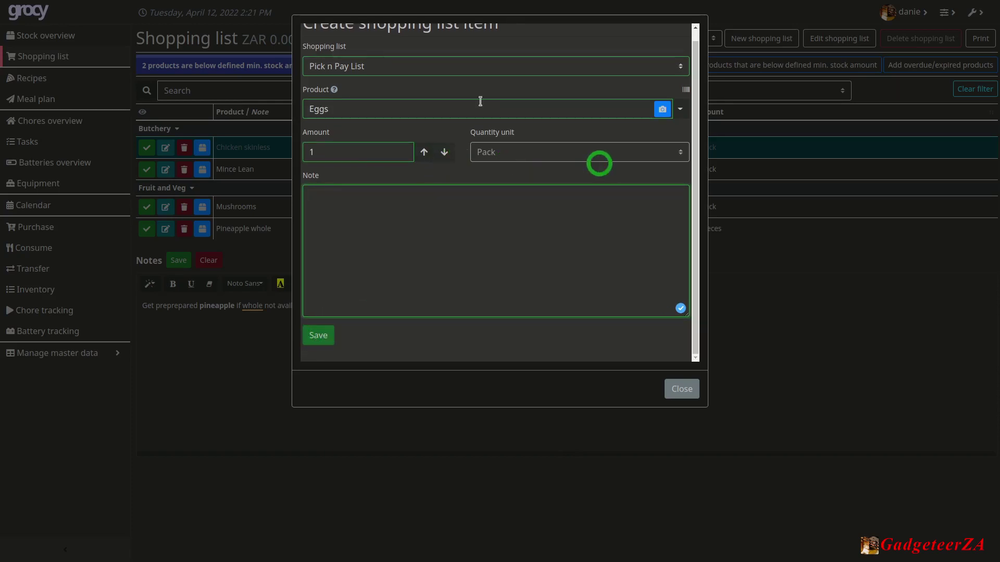
scroll(544, 185, "up", 1)
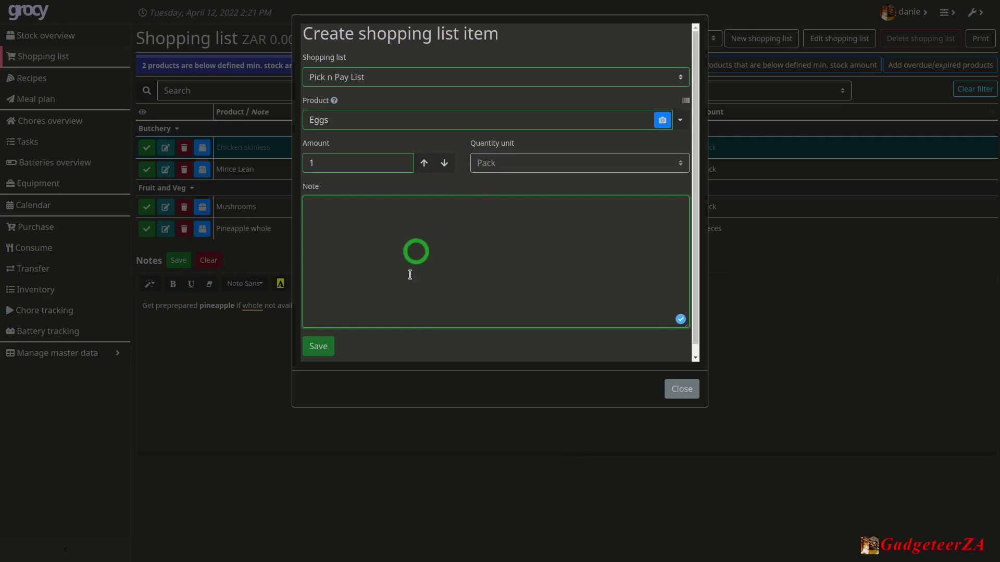
left_click(319, 346)
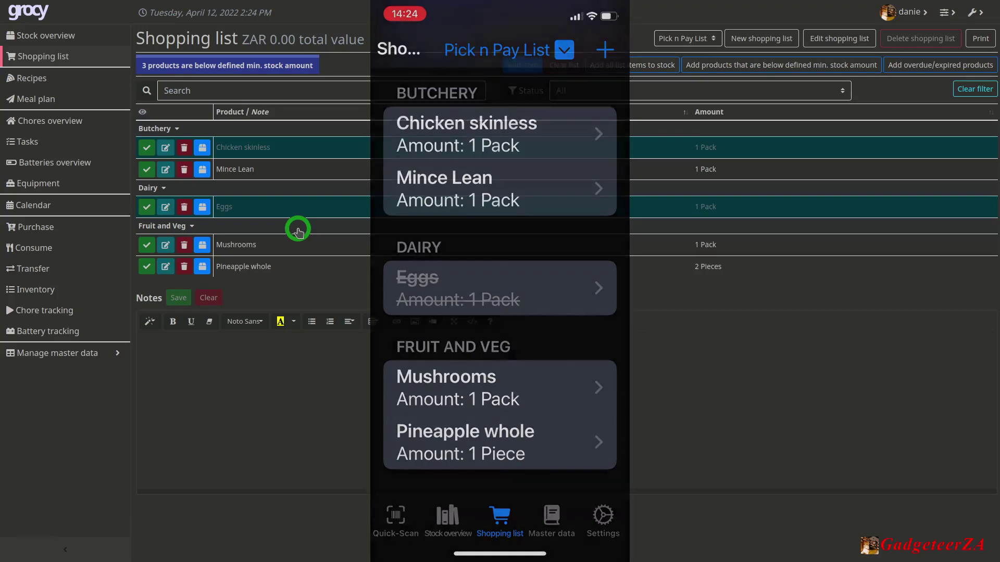
Open the recipes and review the ingredients and preparation of Chicken a la King
left_click(53, 60)
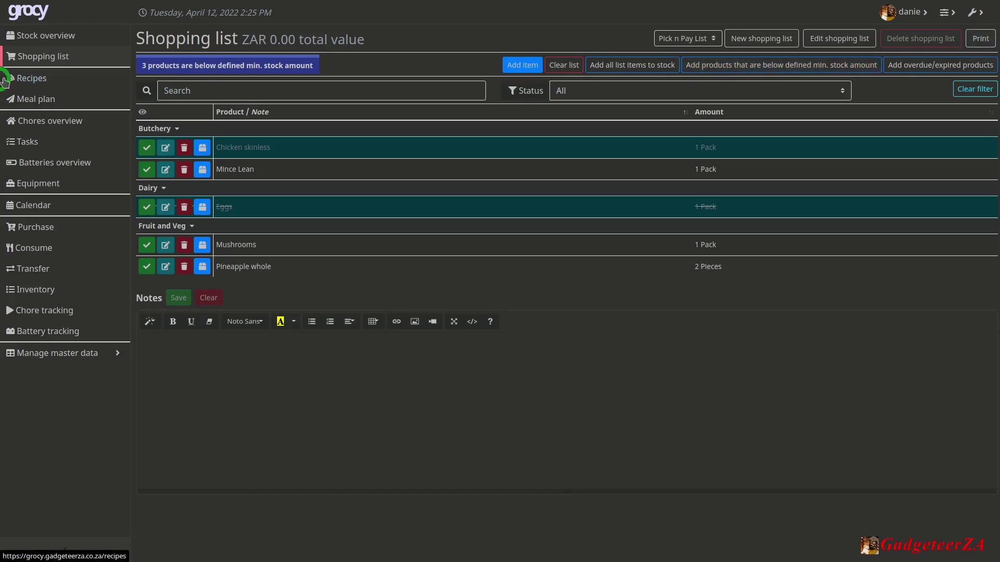
left_click(28, 80)
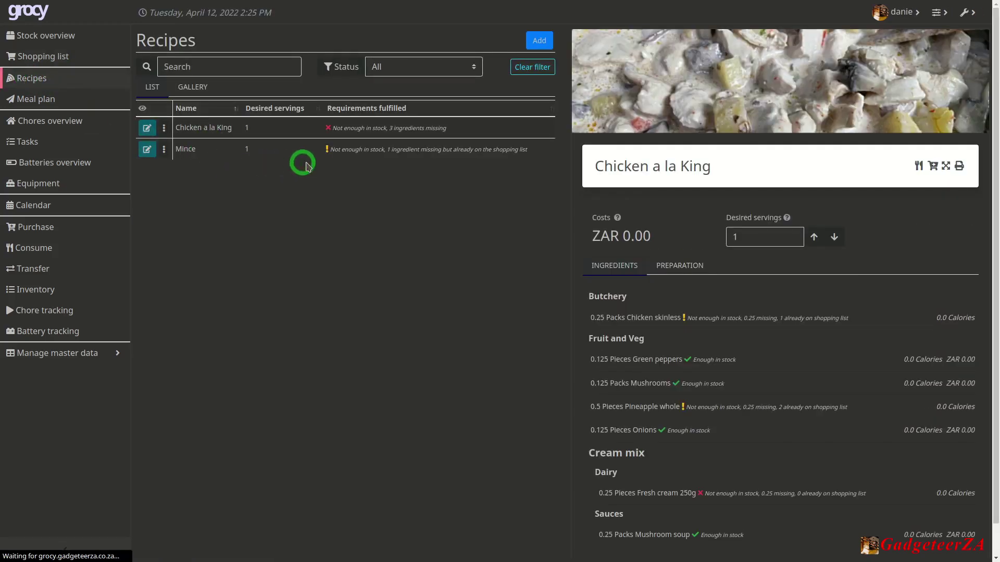
left_click(194, 127)
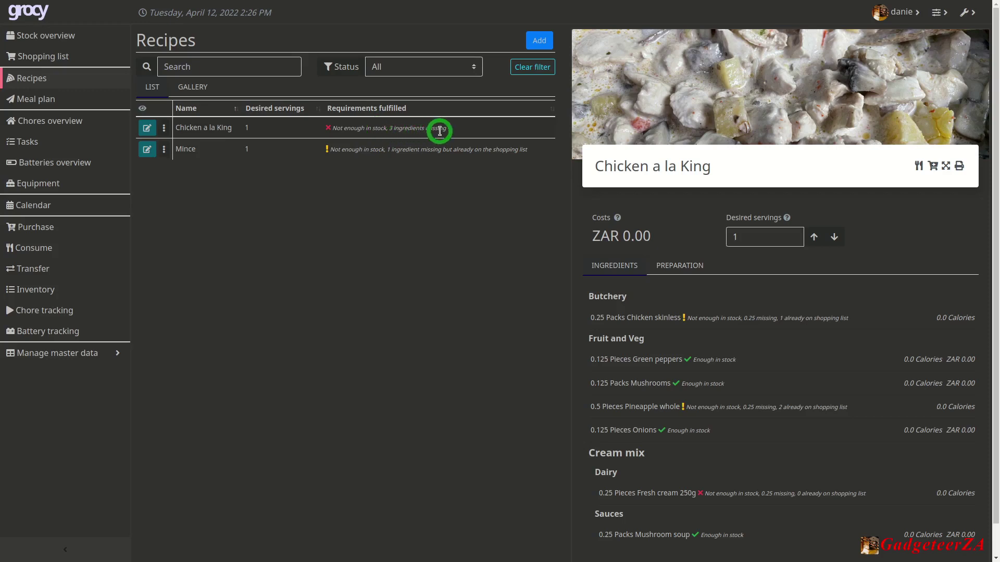
scroll(760, 318, "down", 1)
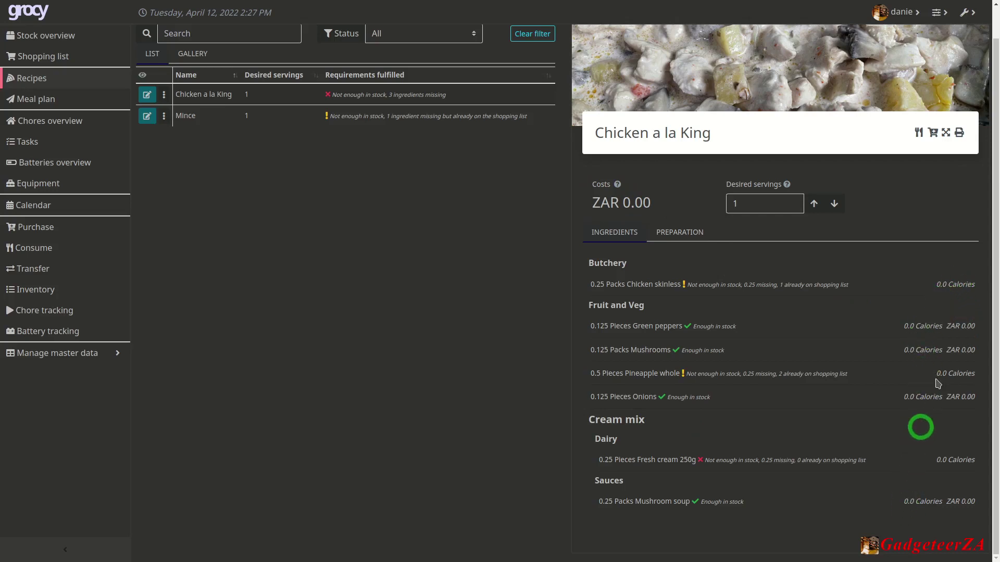
left_click(687, 236)
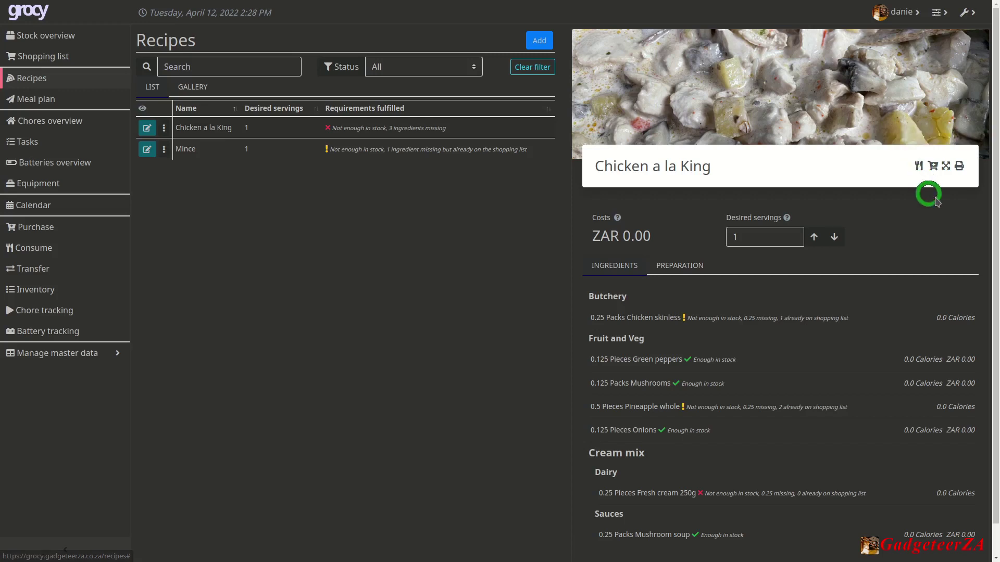
Put all missing ingredients for Chicken a la King on the shopping list and display the Mince recipe
left_click(933, 166)
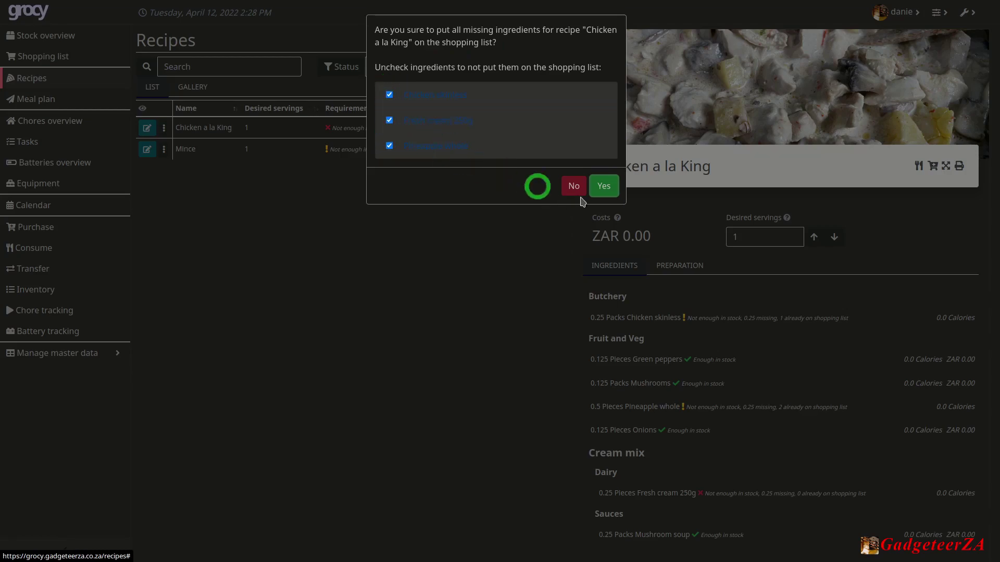
left_click(601, 187)
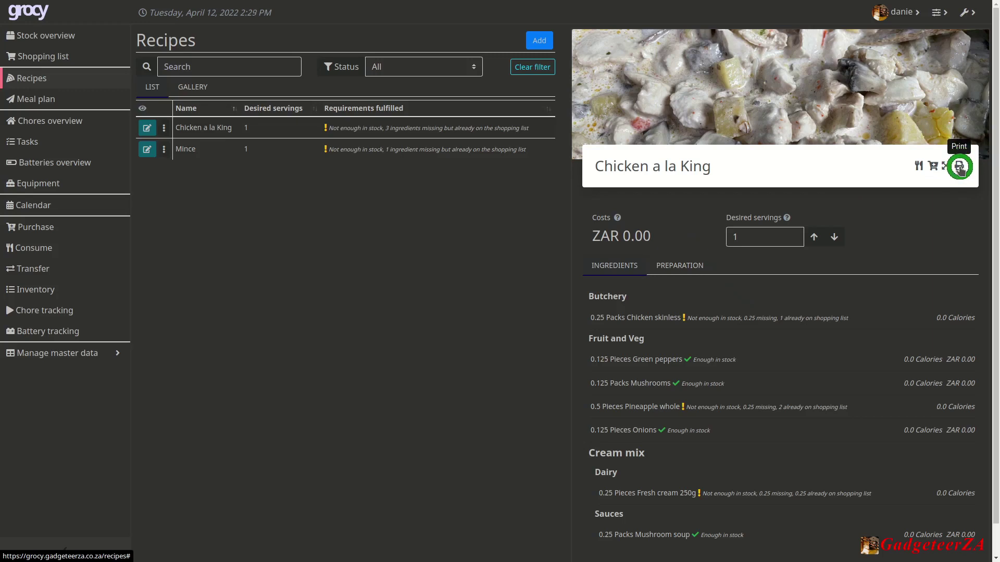
left_click(359, 148)
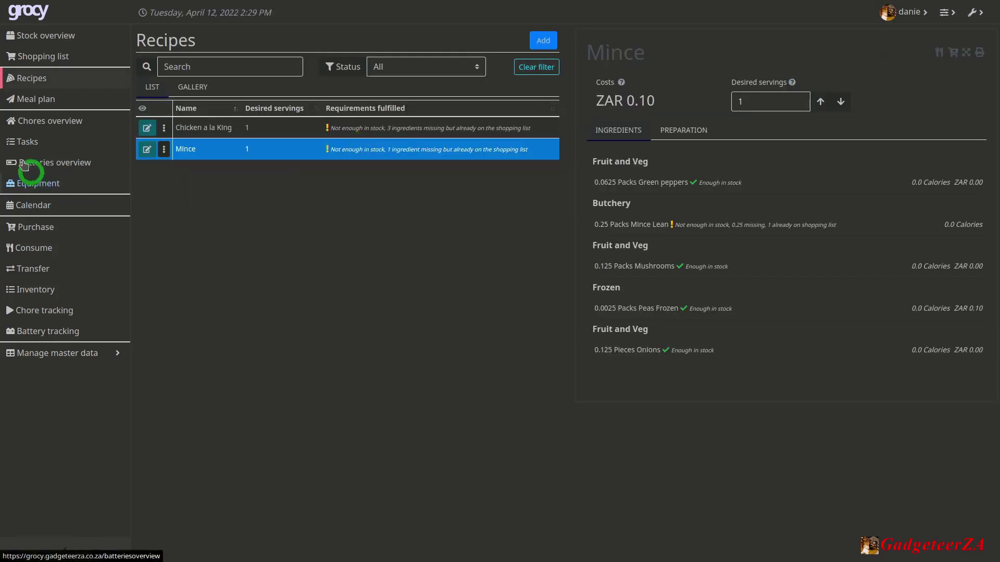
Open the meal plan and check the additional entry options for Sunday 4/10
left_click(34, 100)
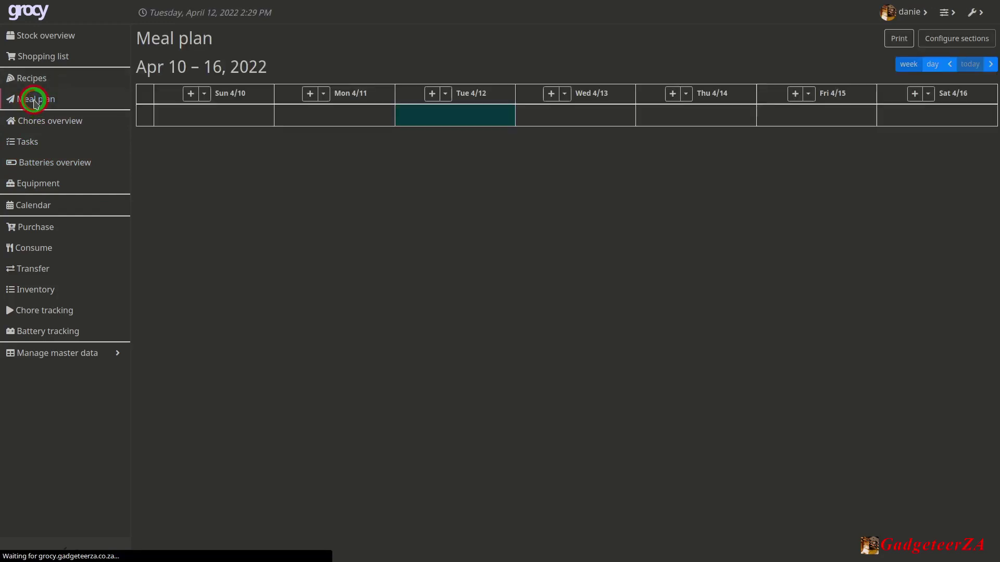
left_click(204, 94)
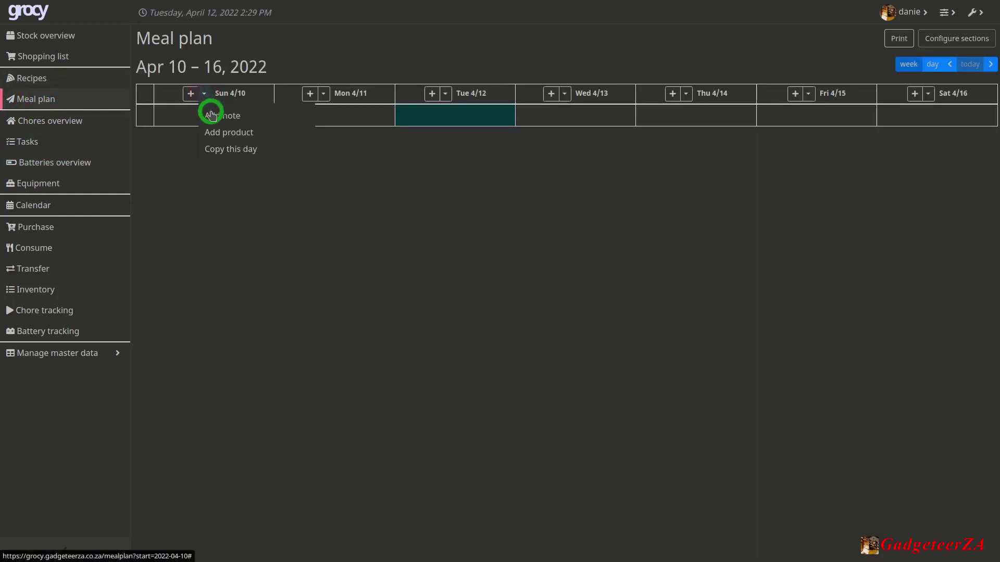
left_click(177, 154)
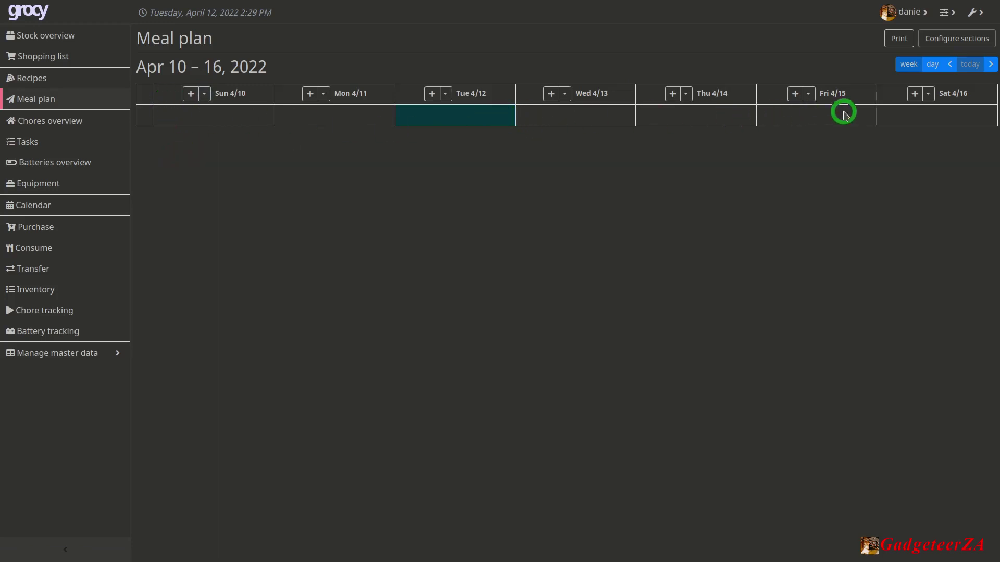
Add the Chicken a la King recipe with 1 serving to the meal plan on 2022-04-10, leaving the section empty
left_click(191, 94)
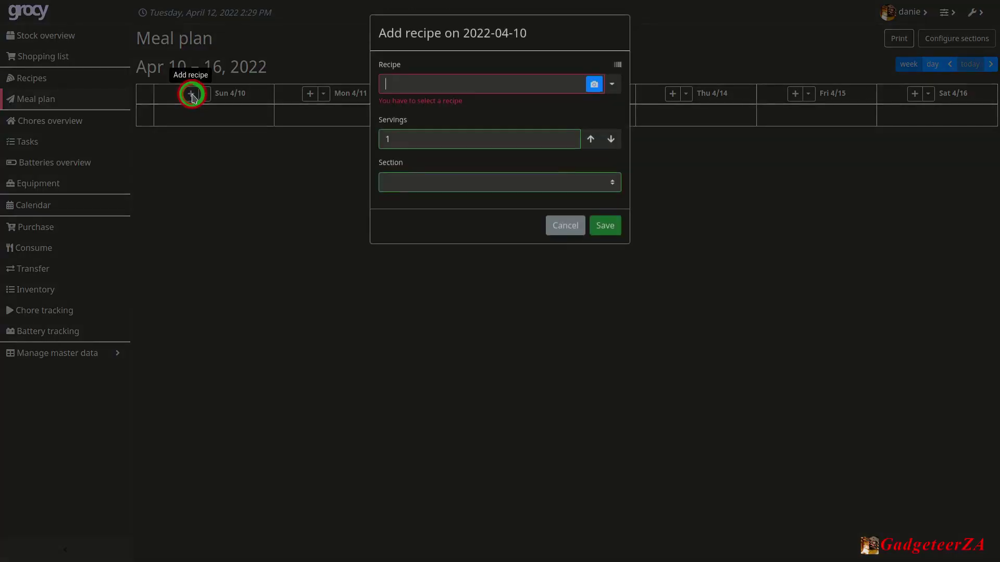
left_click(617, 89)
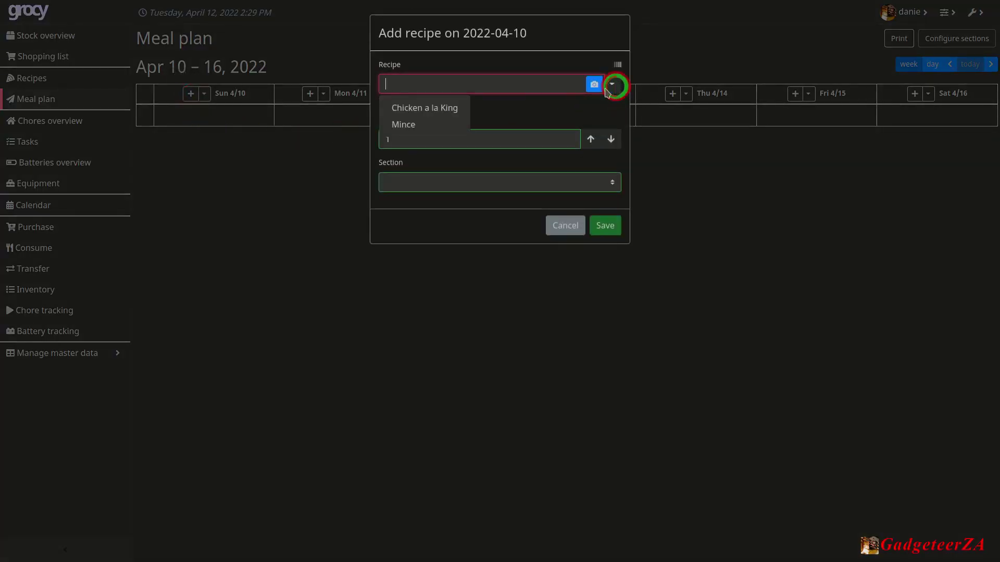
left_click(411, 108)
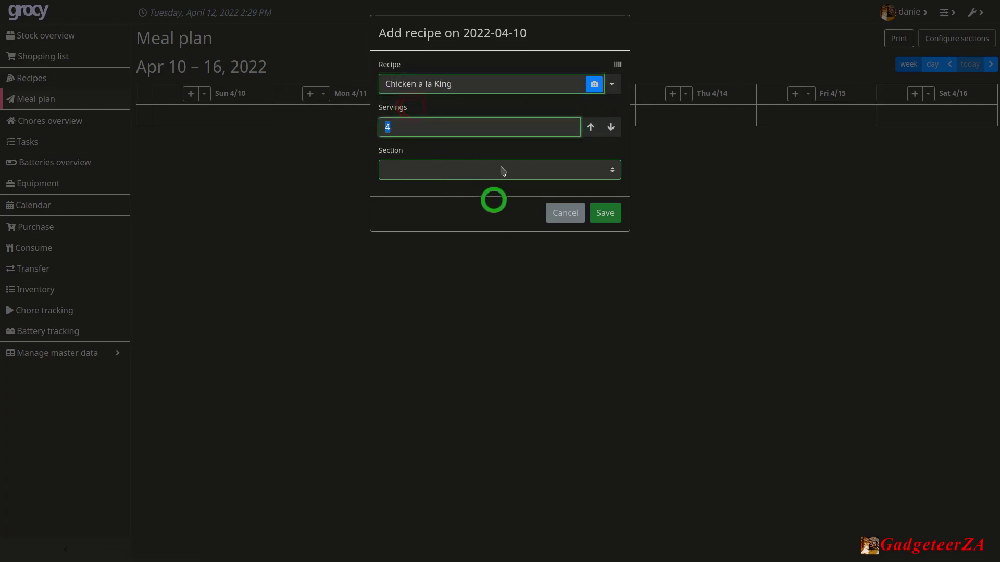
left_click(613, 128)
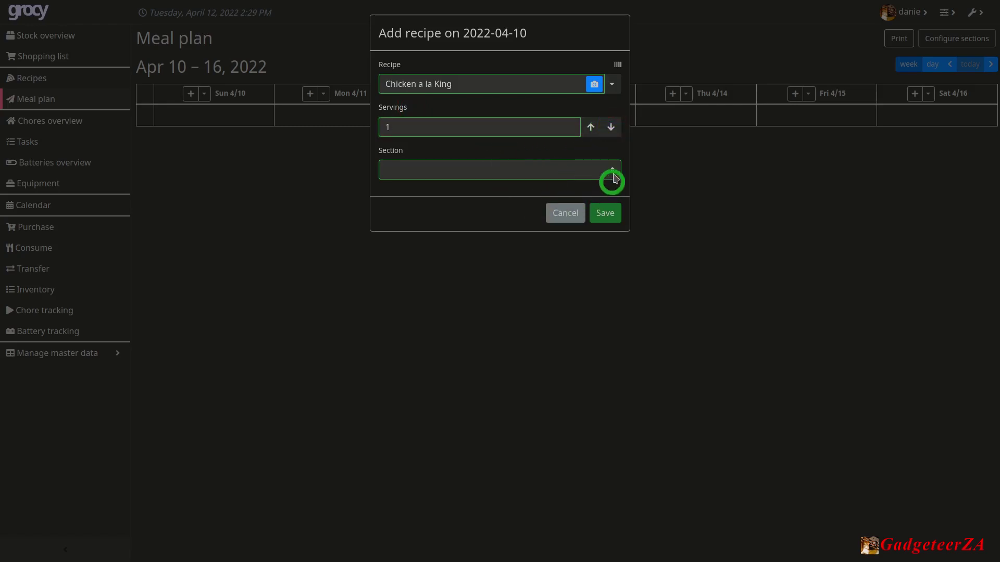
left_click(613, 173)
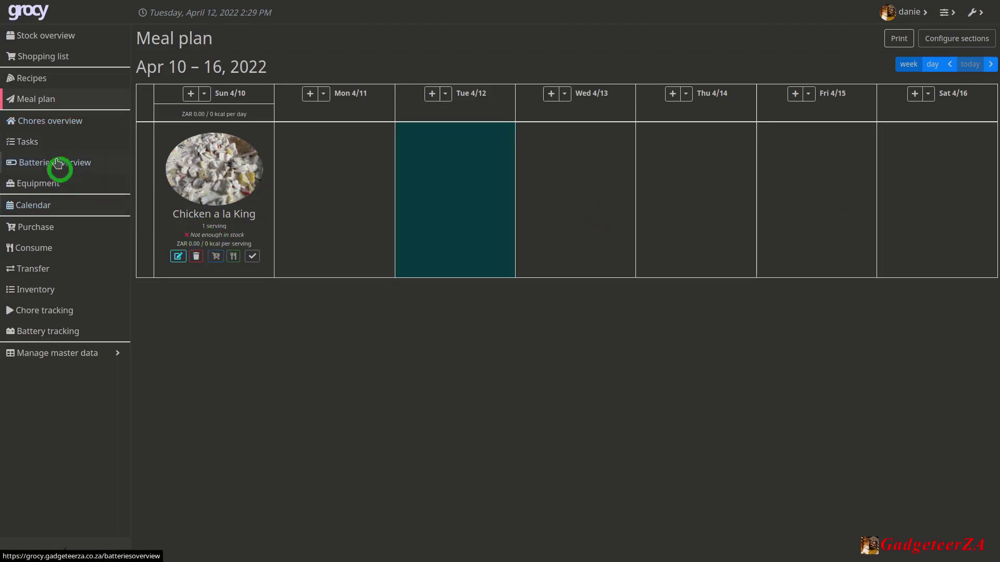
Track an execution of the Vacuum house chore in the chores overview and check the assignment and status filter options
left_click(44, 123)
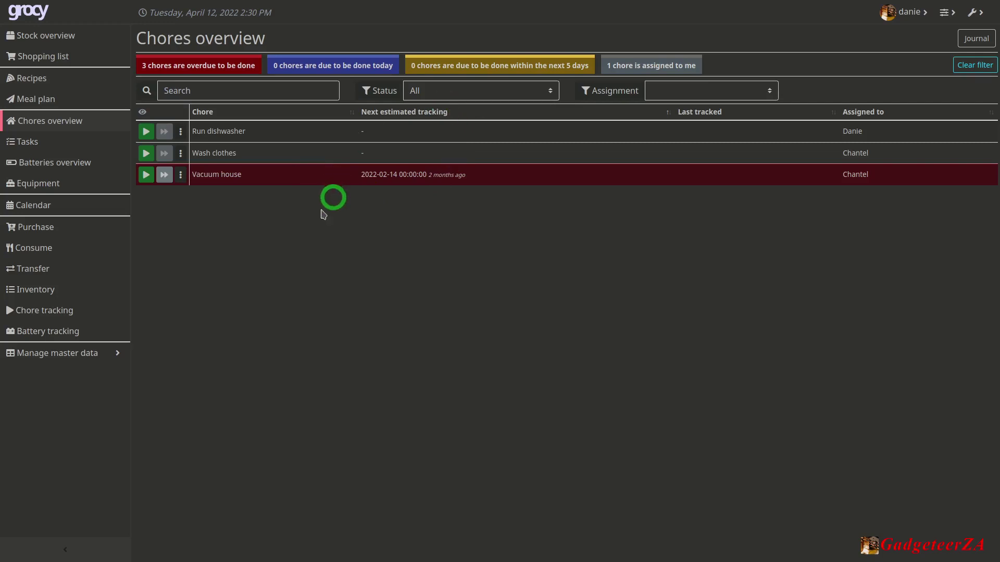
left_click(147, 176)
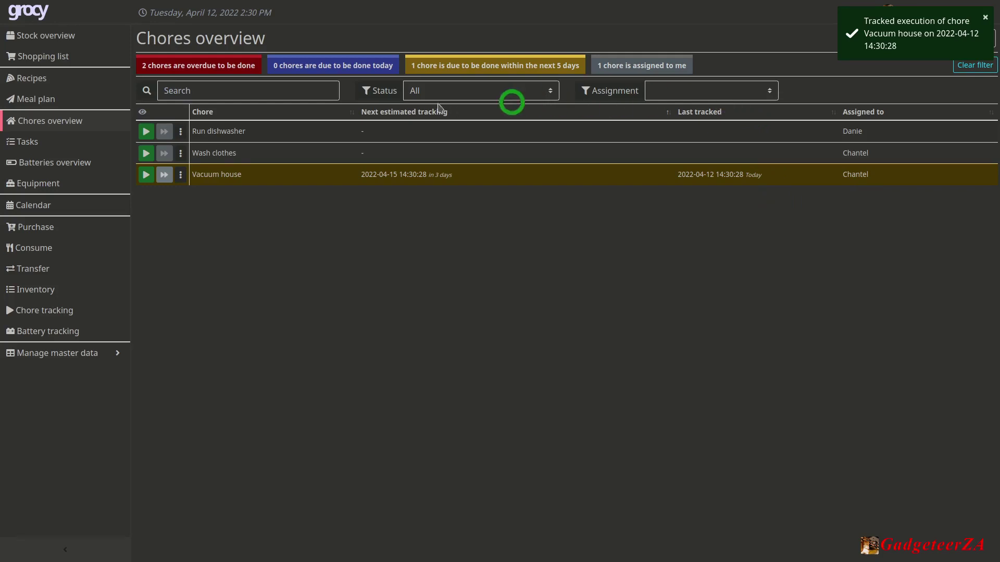
left_click(771, 92)
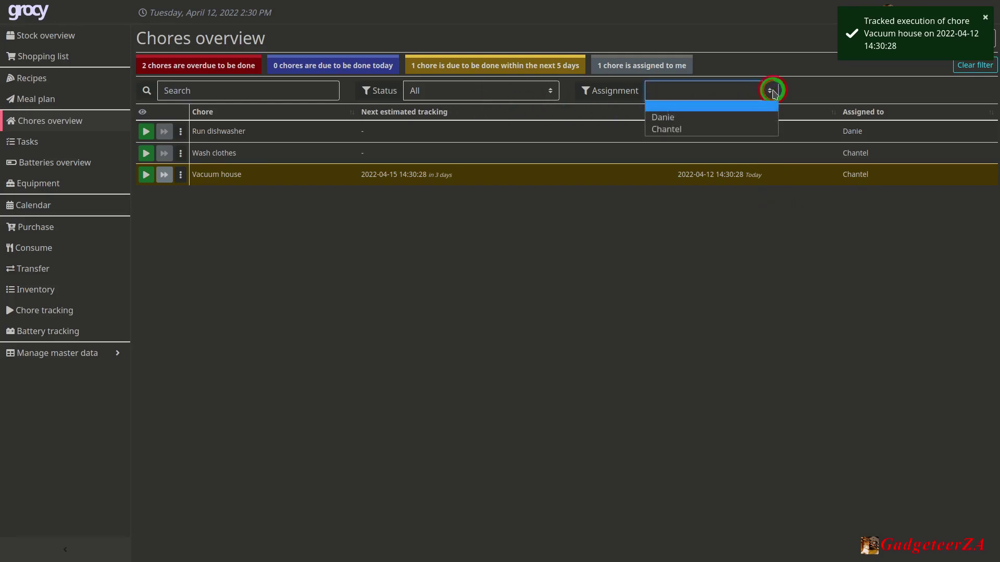
left_click(772, 91)
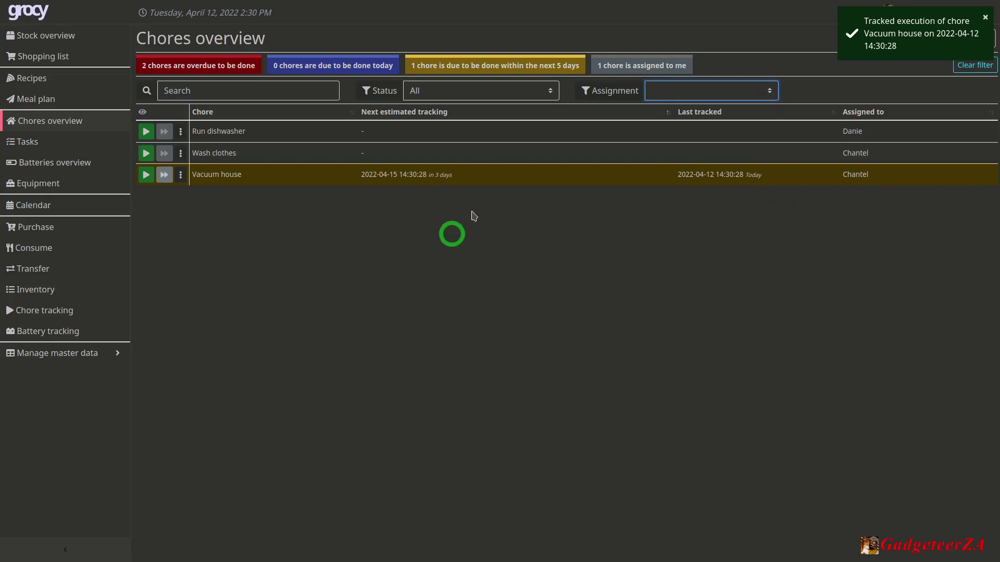
left_click(545, 100)
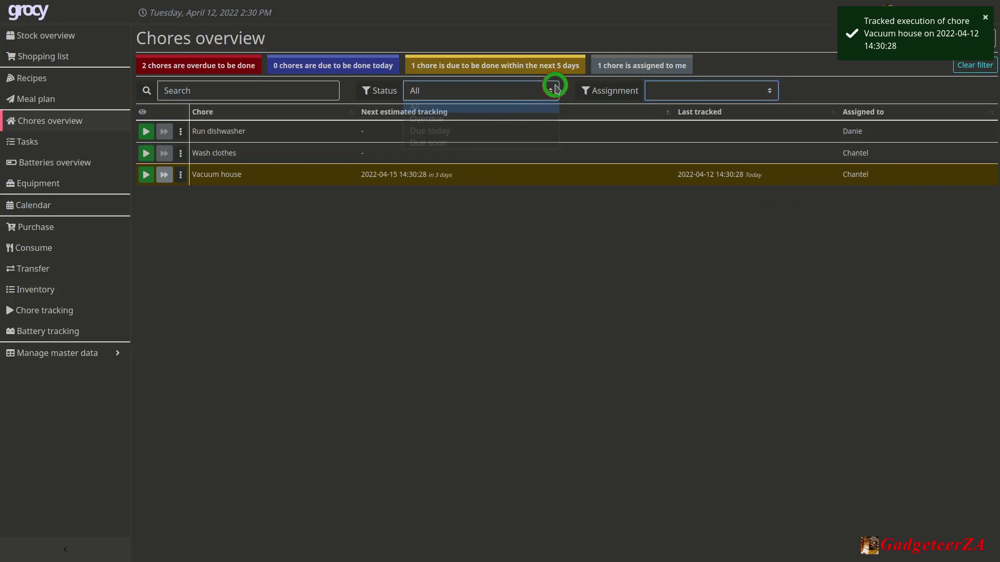
left_click(433, 290)
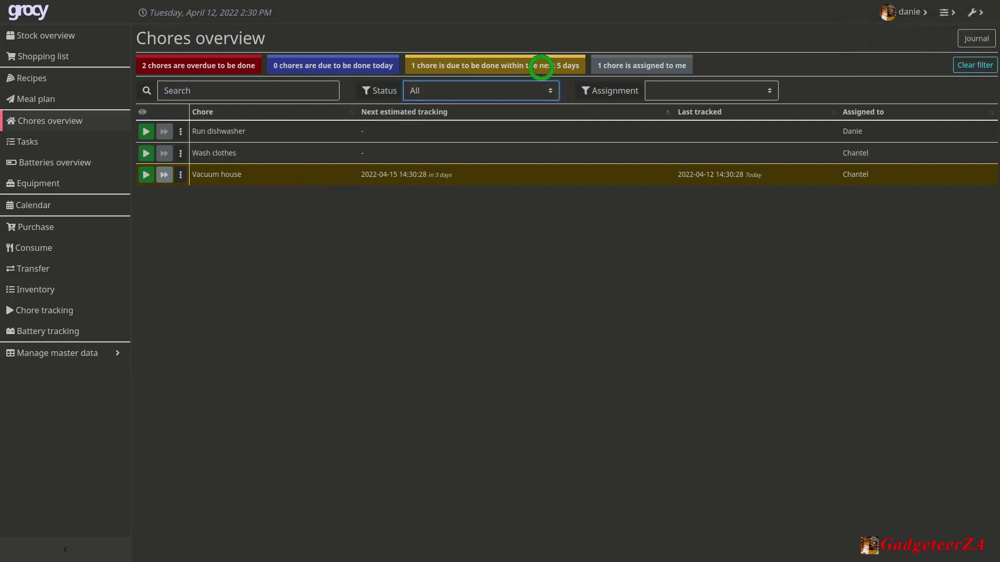
Open the Vacuum house chore for editing and check the available period types
left_click(181, 175)
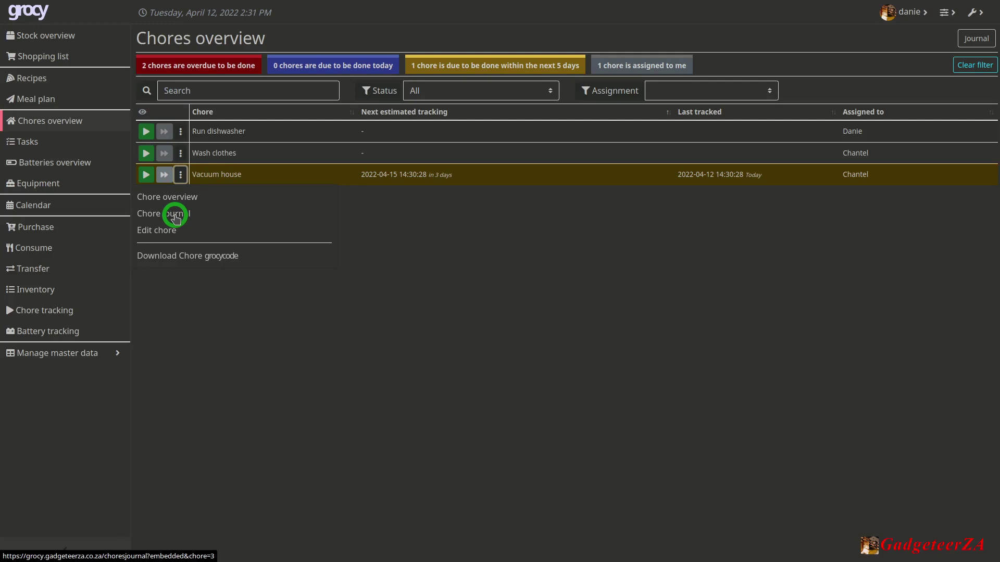
left_click(172, 234)
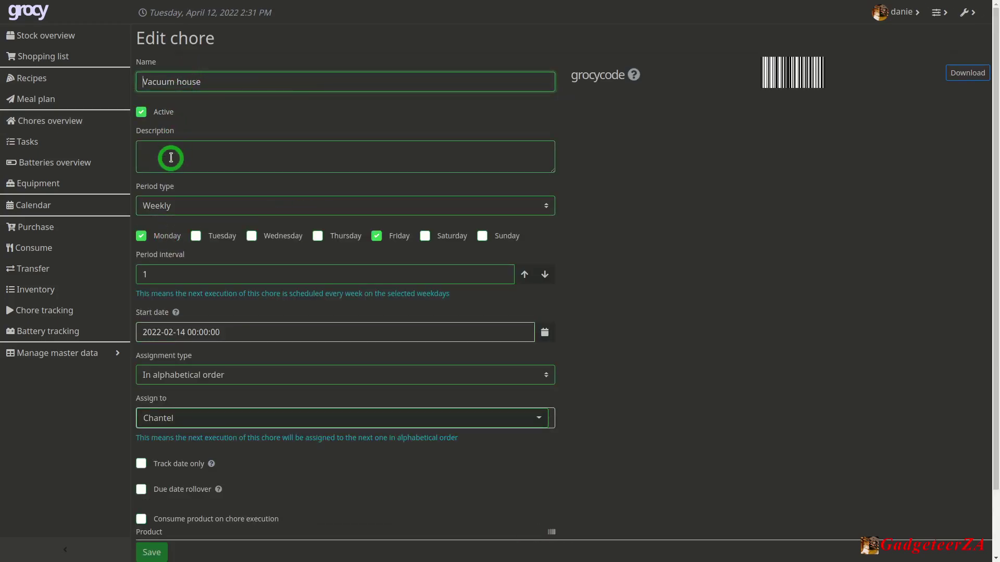
scroll(417, 172, "down", 3)
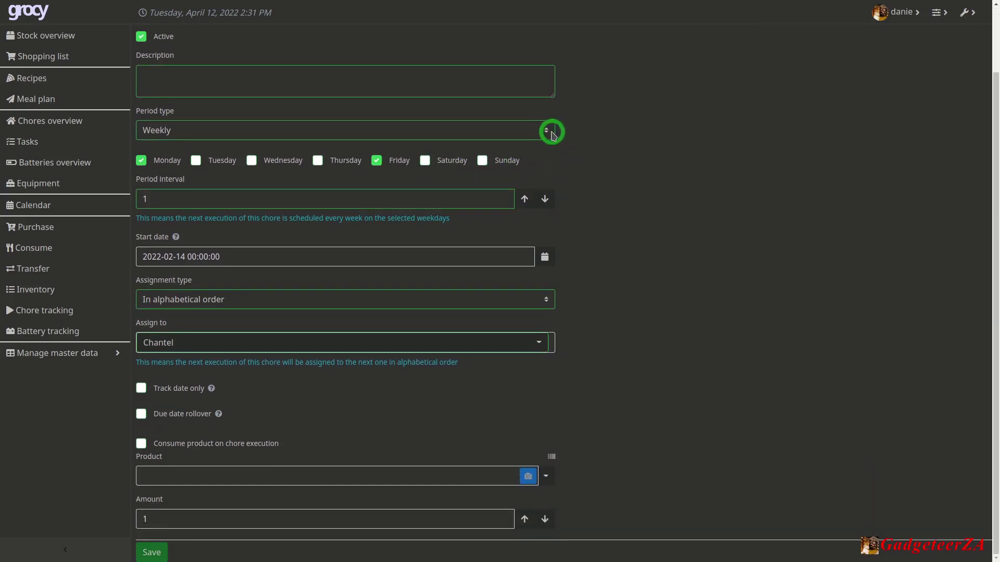
left_click(550, 134)
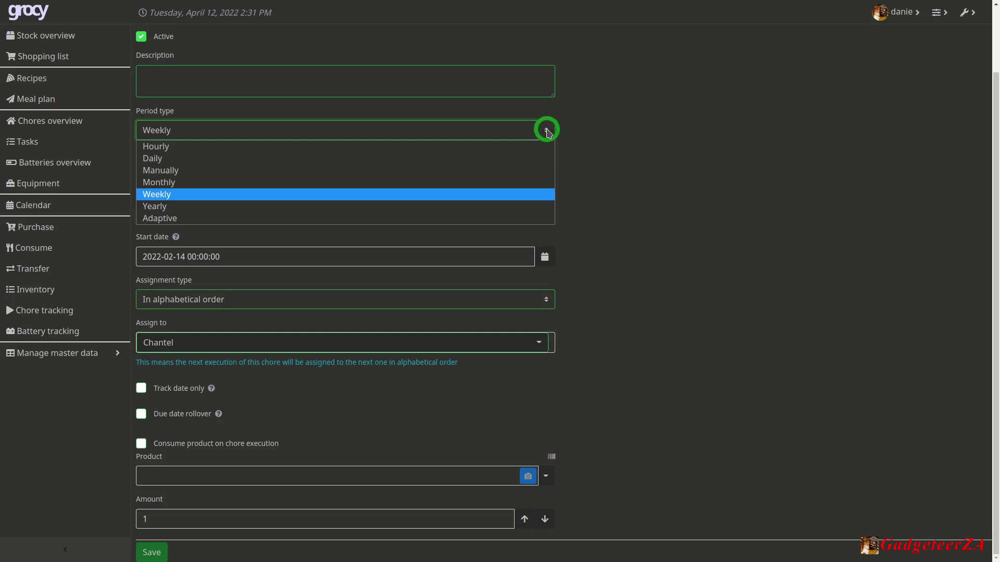
left_click(547, 131)
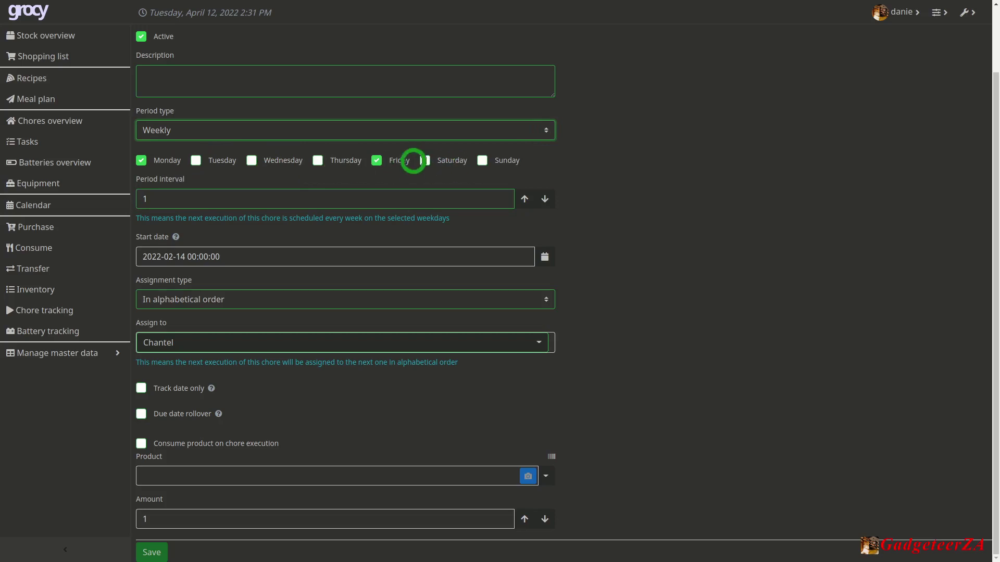
Check the chore's period interval, its assignment type options and the due date rollover help
left_click(173, 198)
type("1")
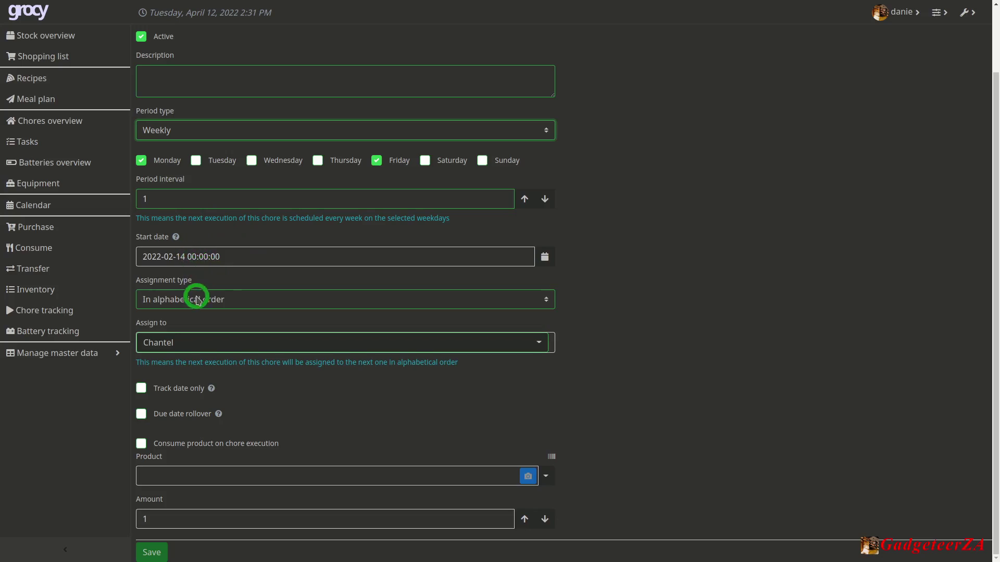
left_click(248, 297)
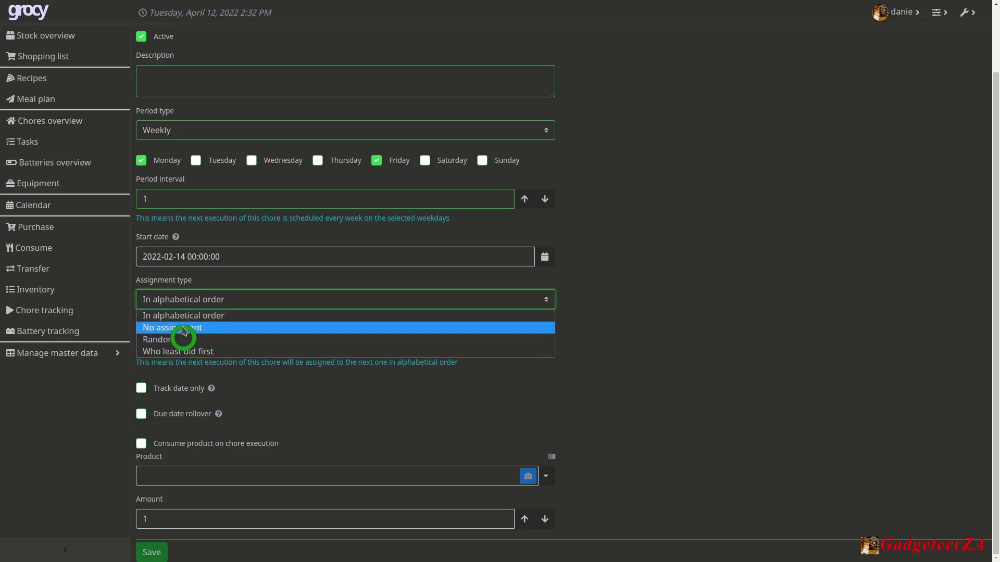
left_click(723, 297)
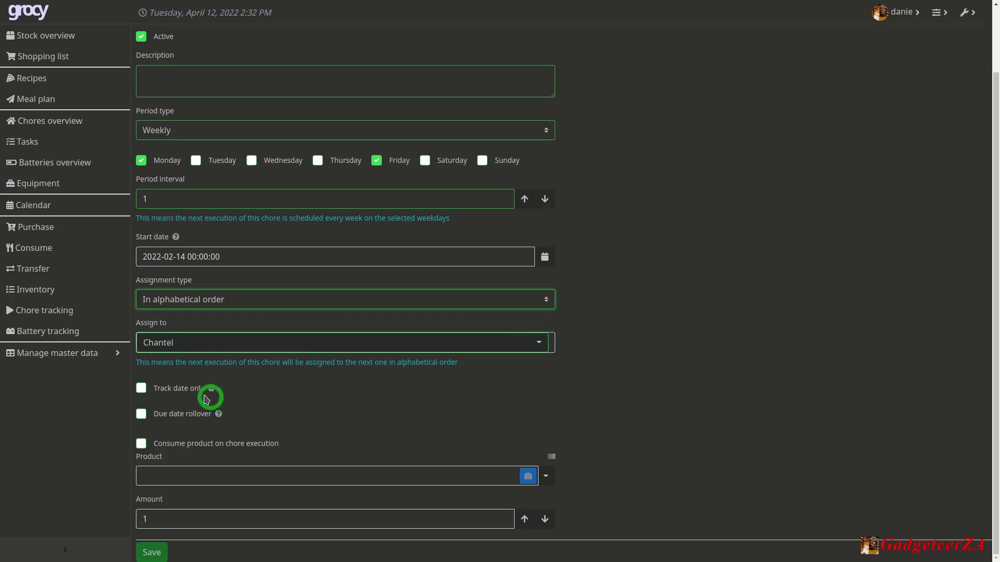
mouse_move(220, 416)
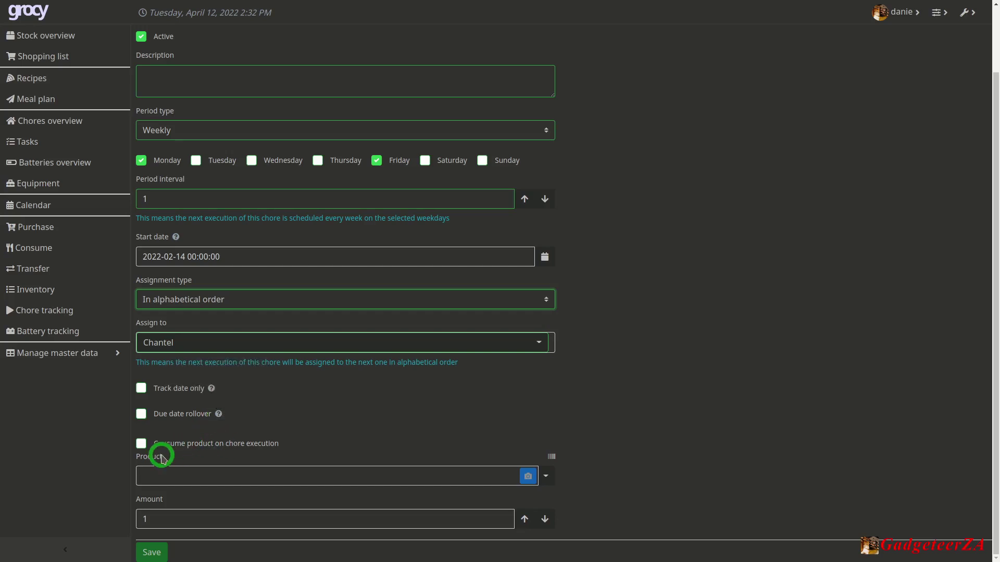
Check which products can be consumed on chore execution, and return to the chores overview
left_click(546, 478)
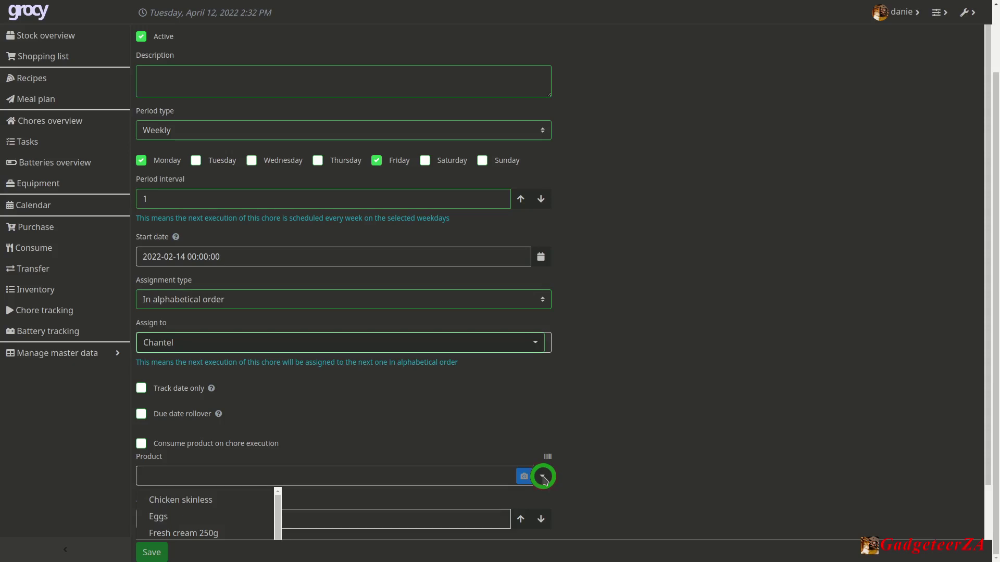
left_click(543, 477)
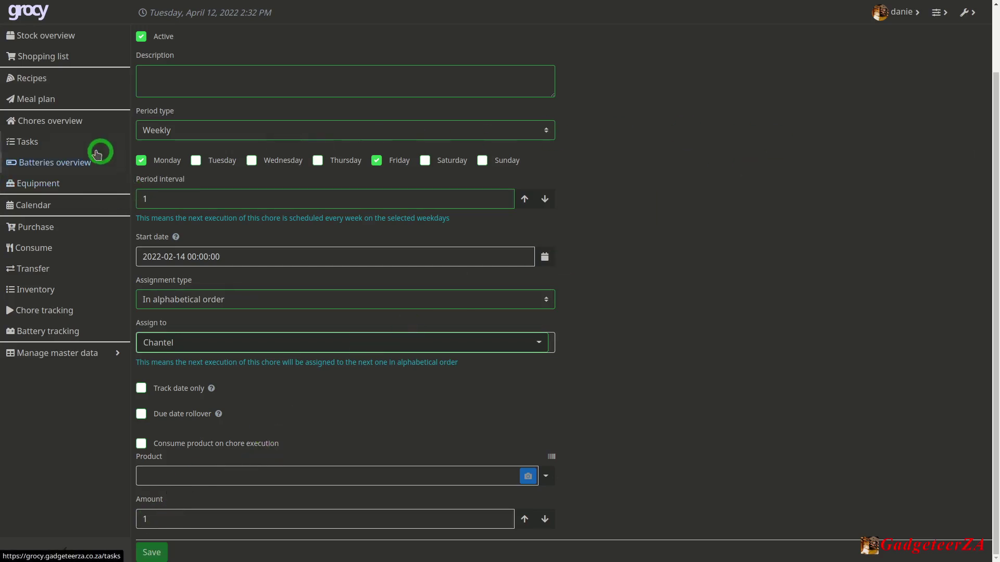
left_click(72, 121)
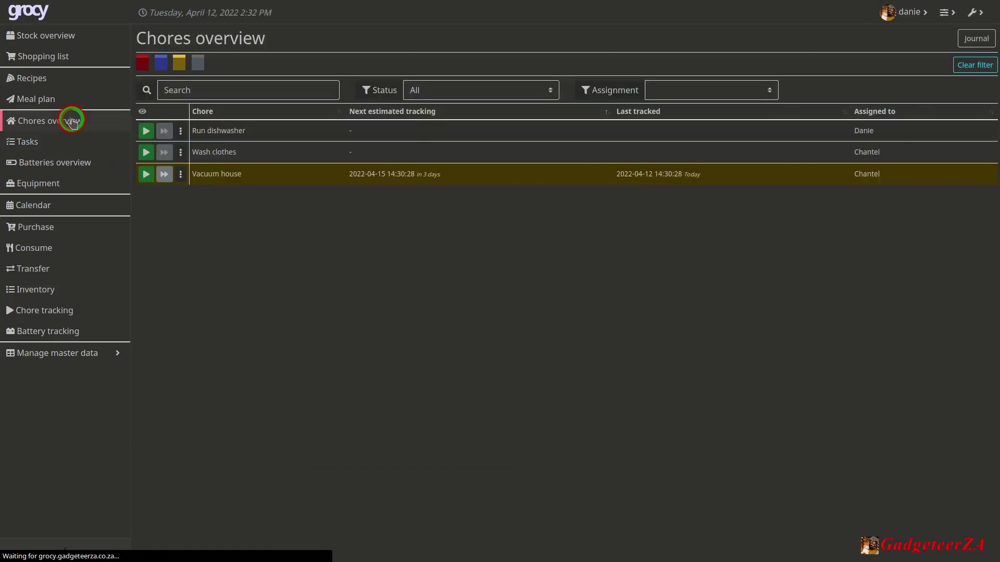
Open the tasks list and mark both Labour quote tasks as completed
left_click(20, 146)
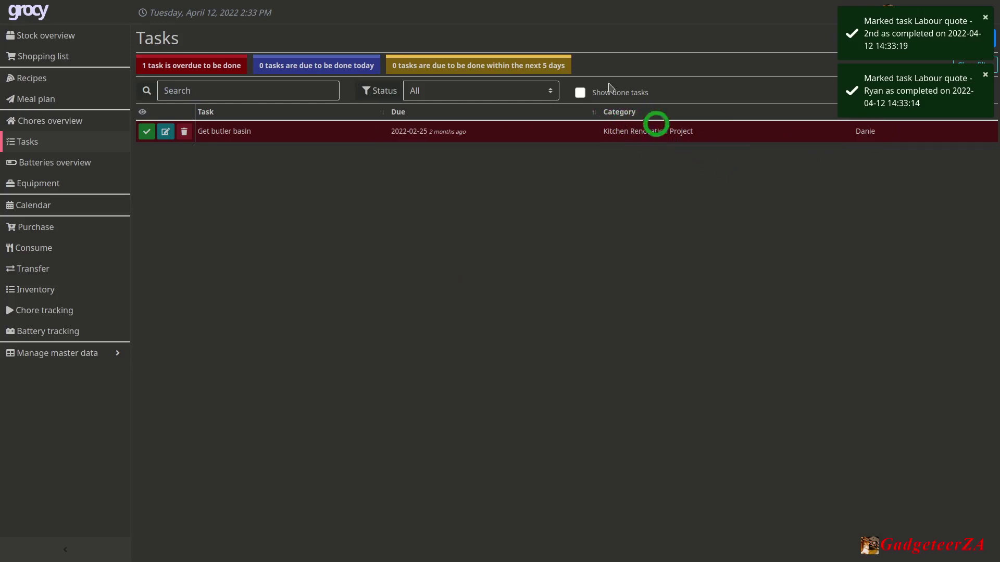
Open the batteries overview and filter it by batteries due soon, overdue and due today
left_click(62, 163)
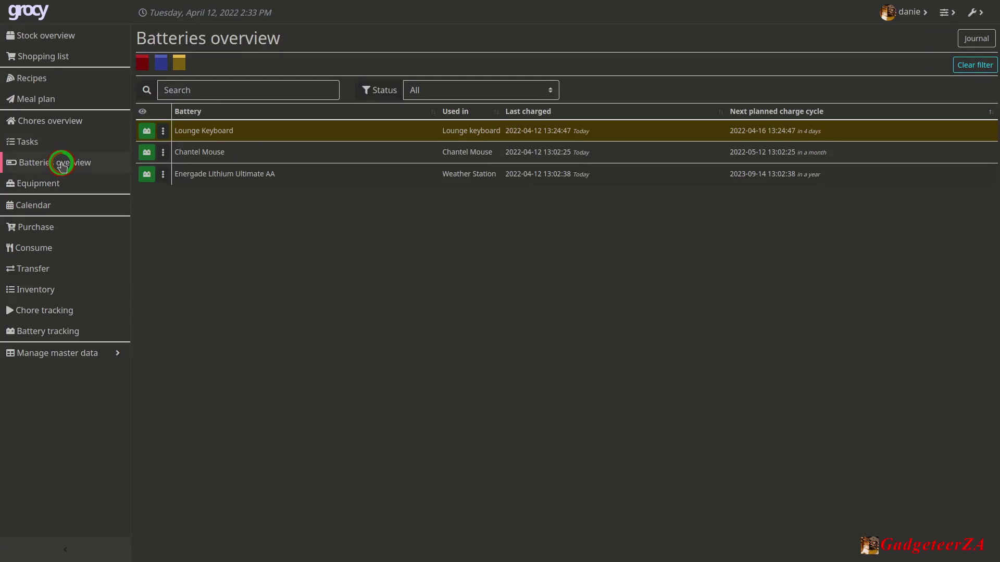
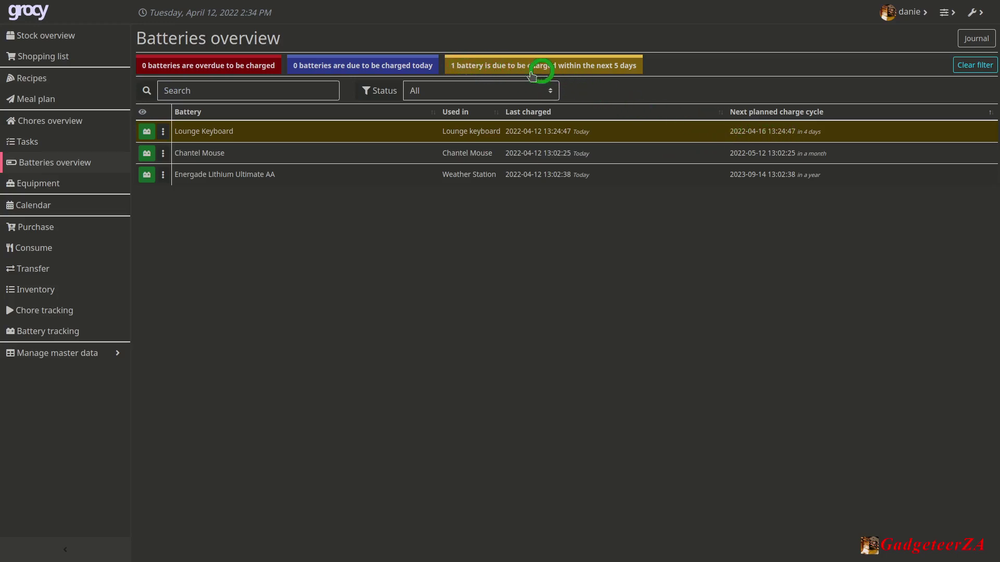
left_click(559, 68)
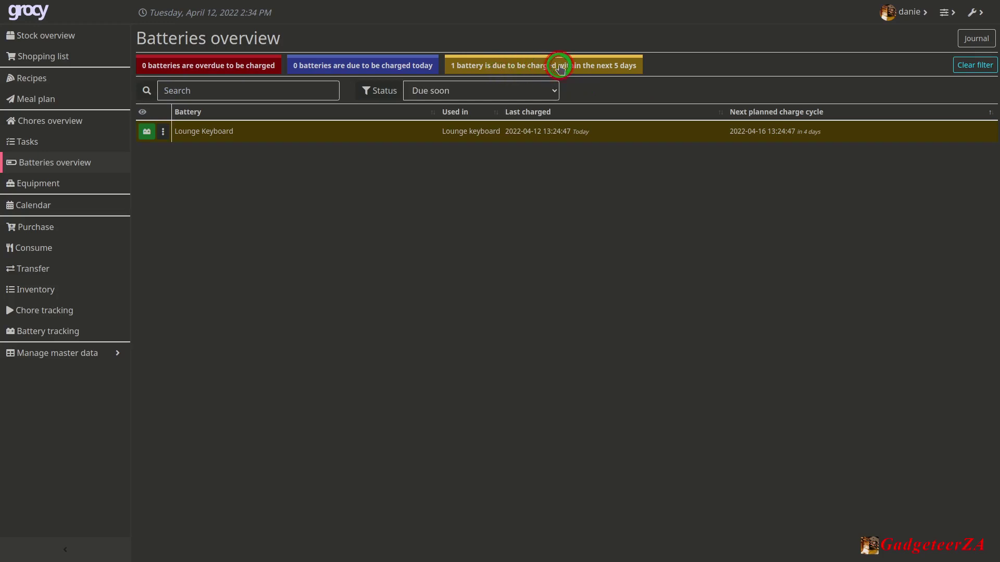
left_click(227, 68)
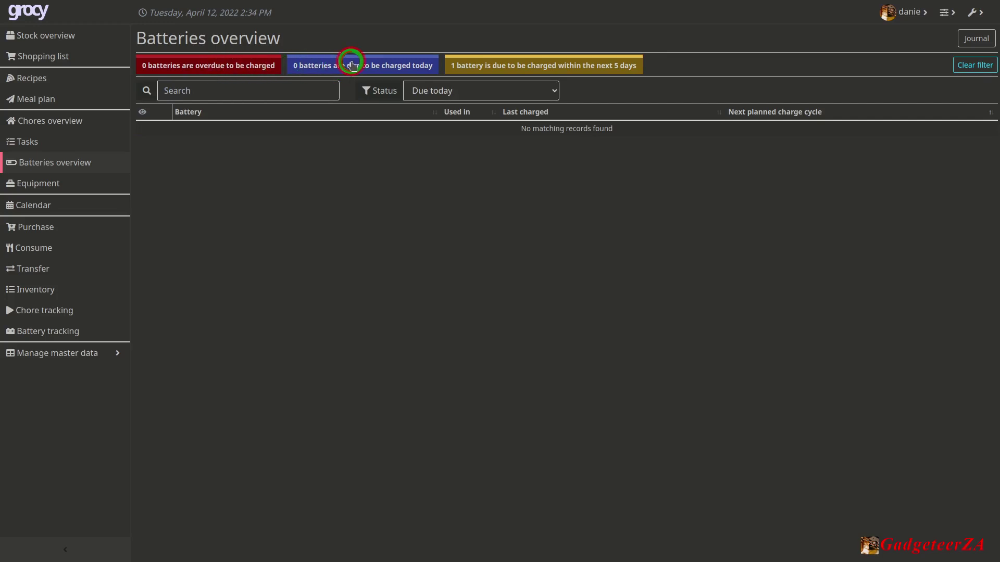
Reset the battery status filter to All and track a charge cycle for the mouse battery
left_click(447, 90)
left_click(430, 105)
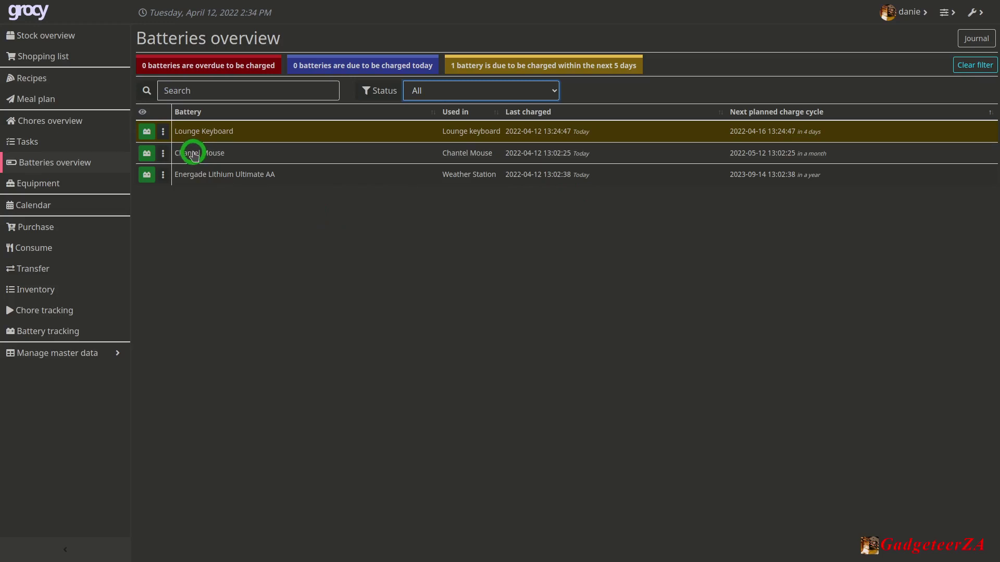
left_click(147, 153)
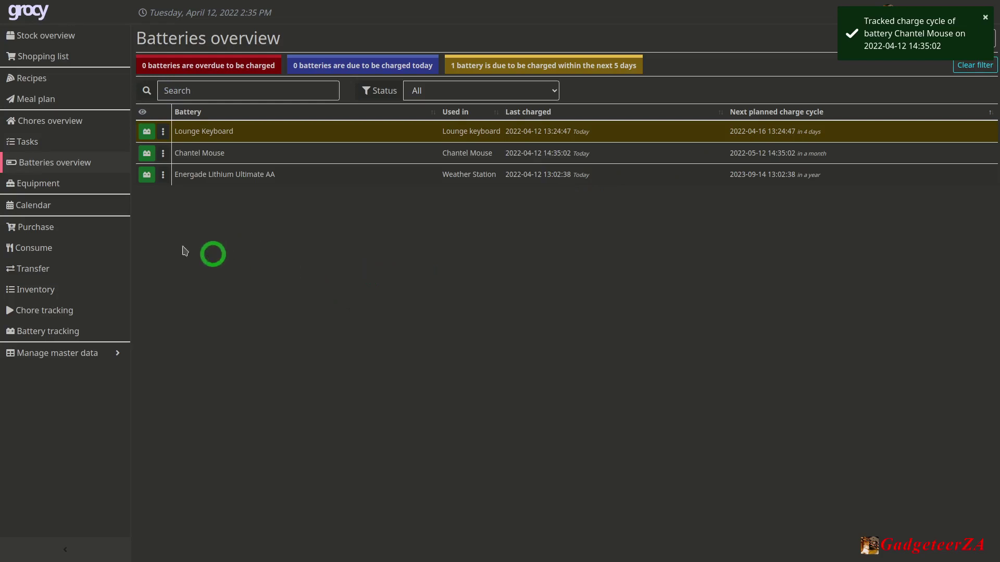
Open the equipment list and look through the instruction manual of the Alarm
left_click(46, 188)
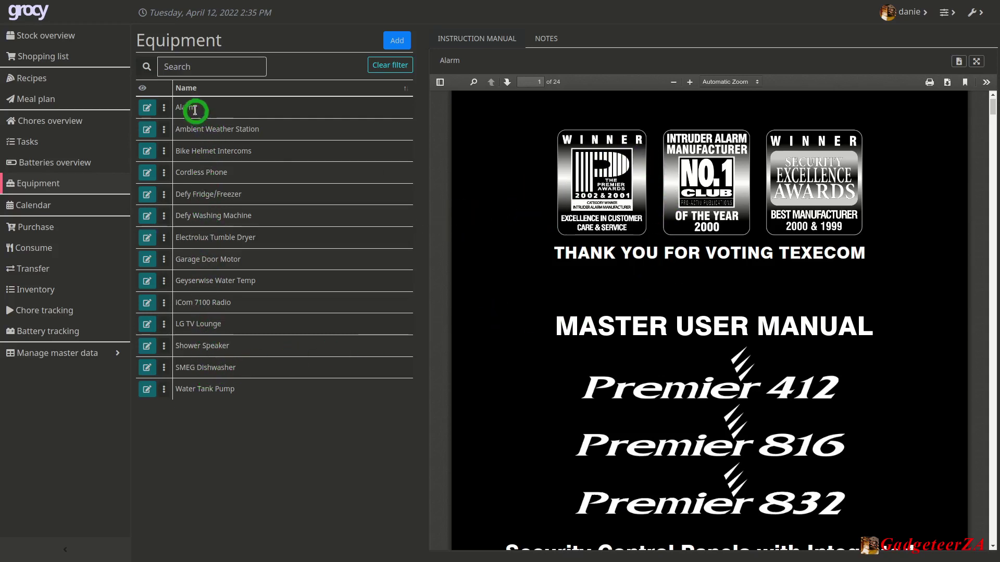
scroll(576, 267, "down", 6)
scroll(665, 247, "up", 5)
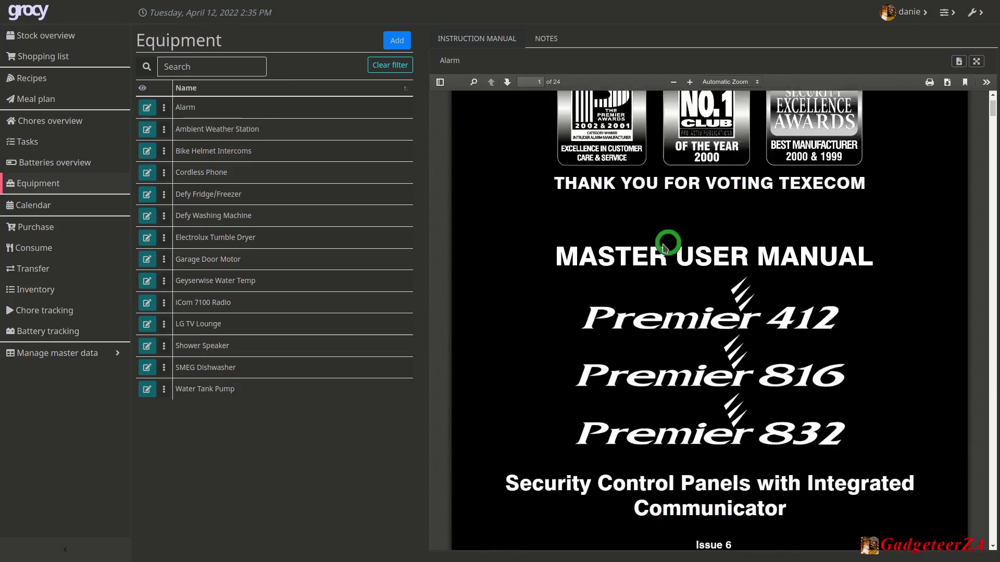
scroll(664, 247, "up", 1)
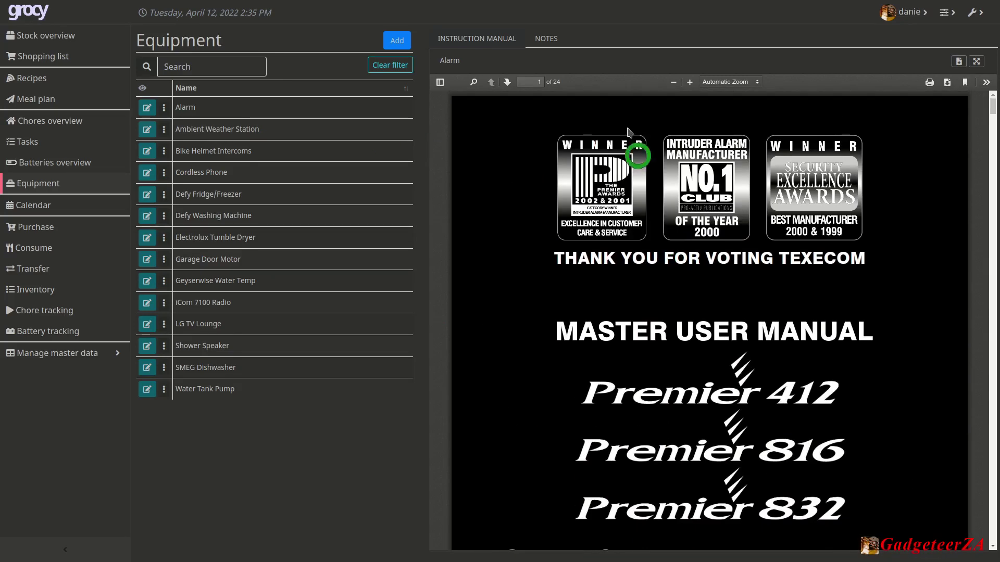
Show the Ambient Weather Station's instruction manual, look through its first pages and return to its start
left_click(196, 129)
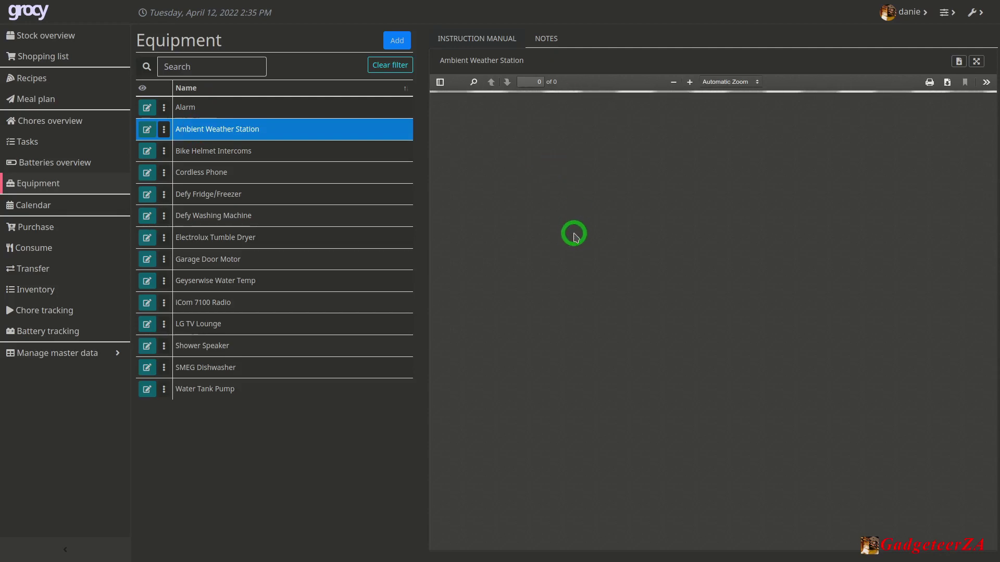
scroll(574, 236, "down", 10)
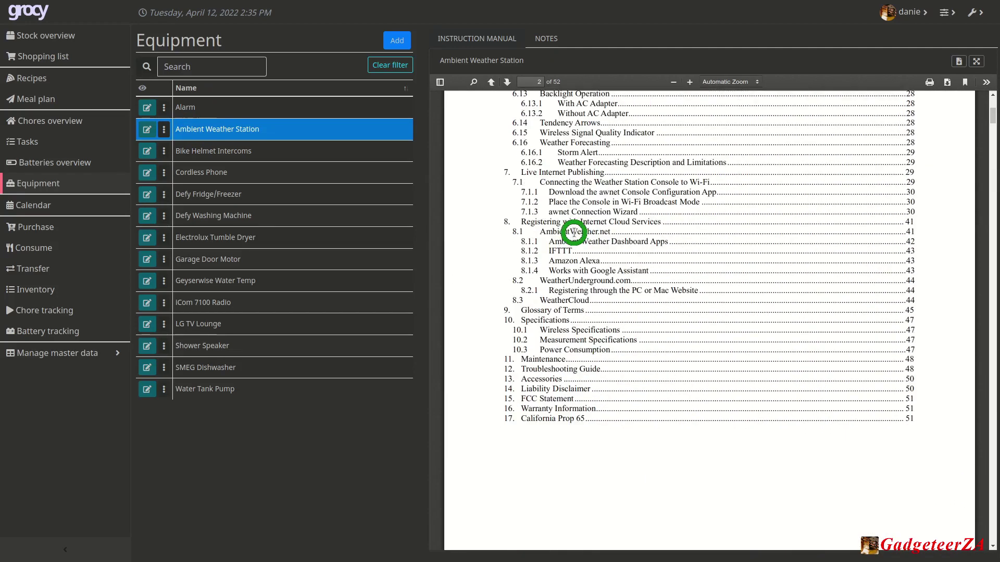
scroll(574, 233, "down", 5)
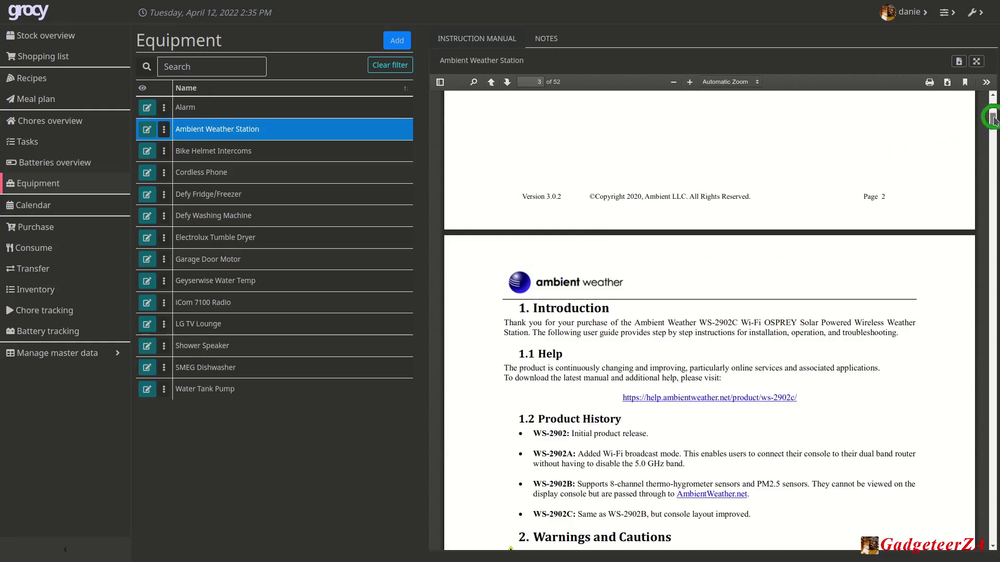
left_click_drag(992, 118, 993, 89)
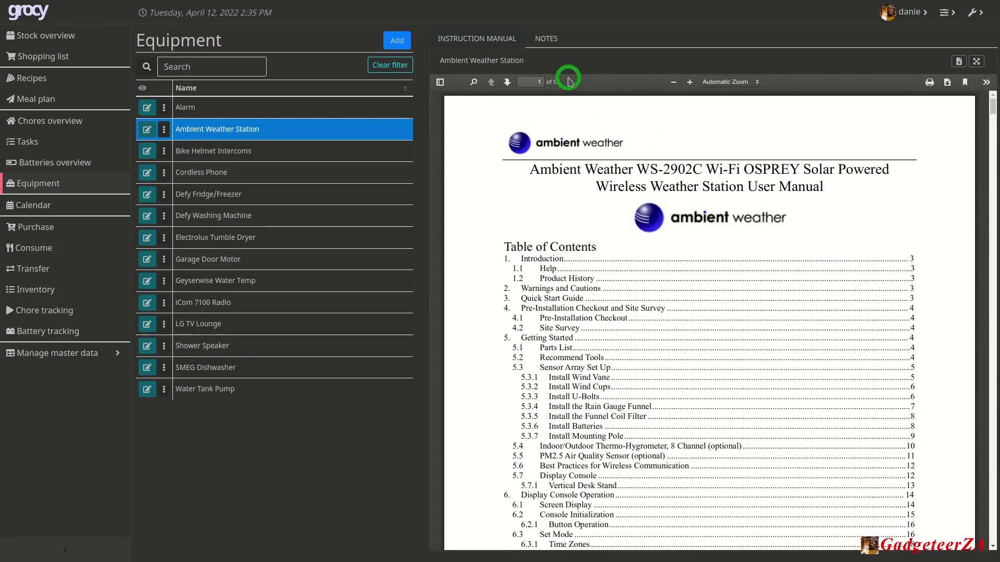
Check the Ambient Weather Station's notes and open the form for creating new equipment
left_click(548, 38)
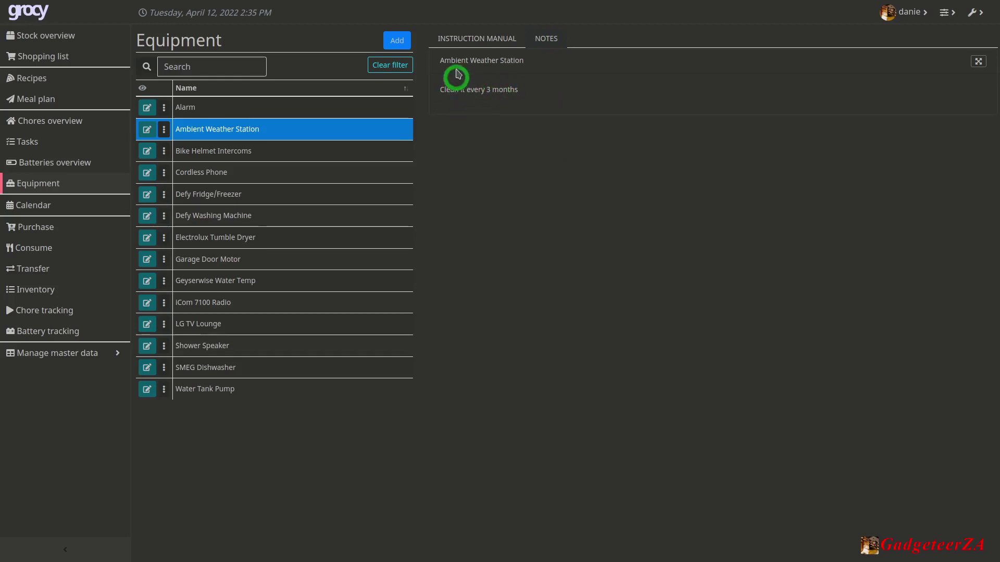
left_click(466, 38)
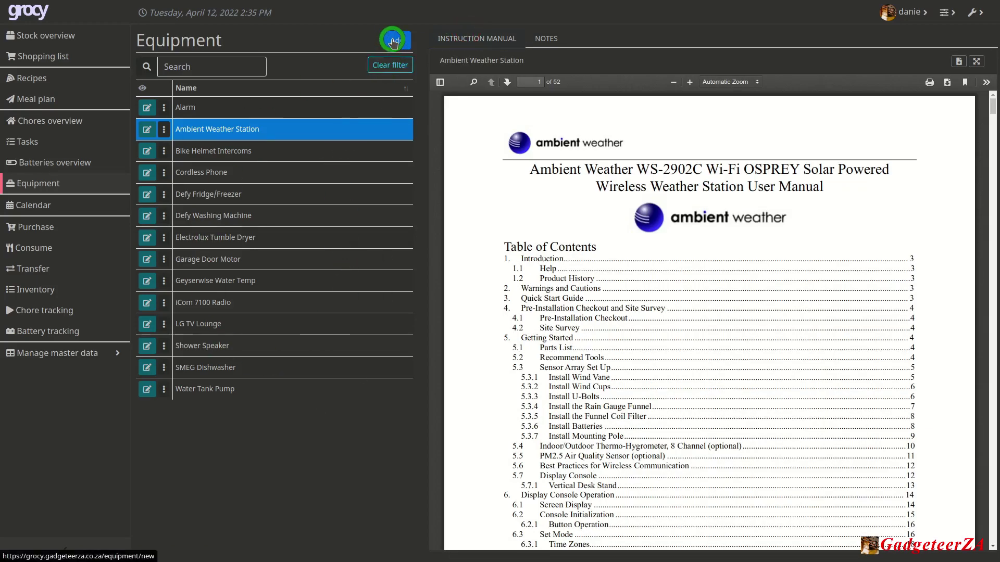
left_click(393, 41)
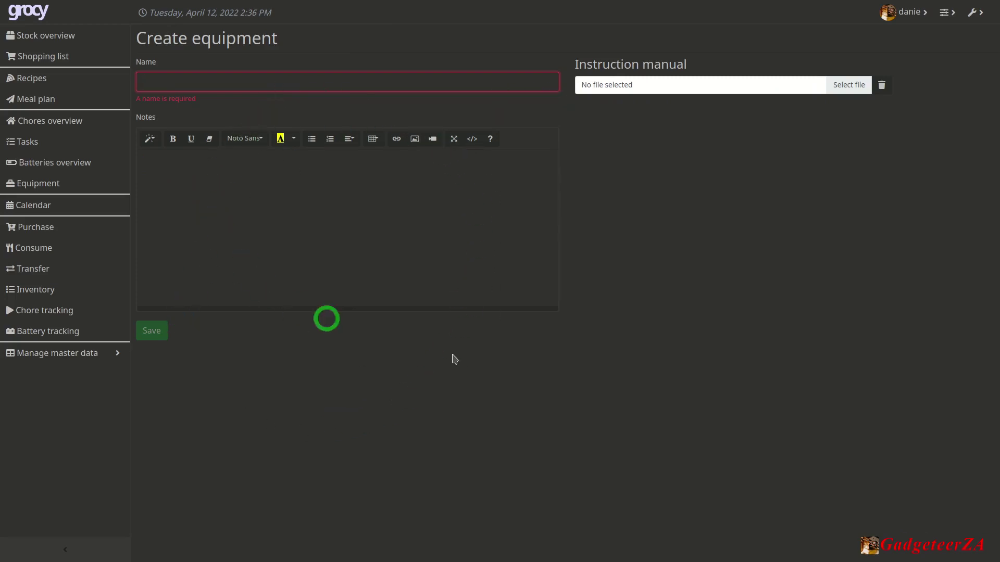
Examine the meal plan, chore and battery entries in the April 2022 calendar, and advance to May 2022
left_click(45, 207)
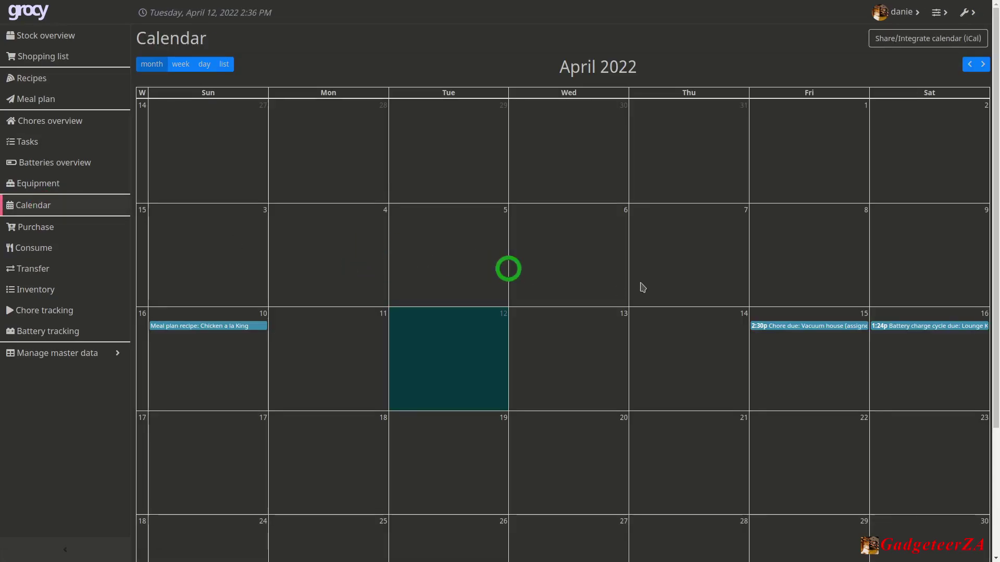
scroll(654, 257, "down", 2)
scroll(656, 262, "down", 3)
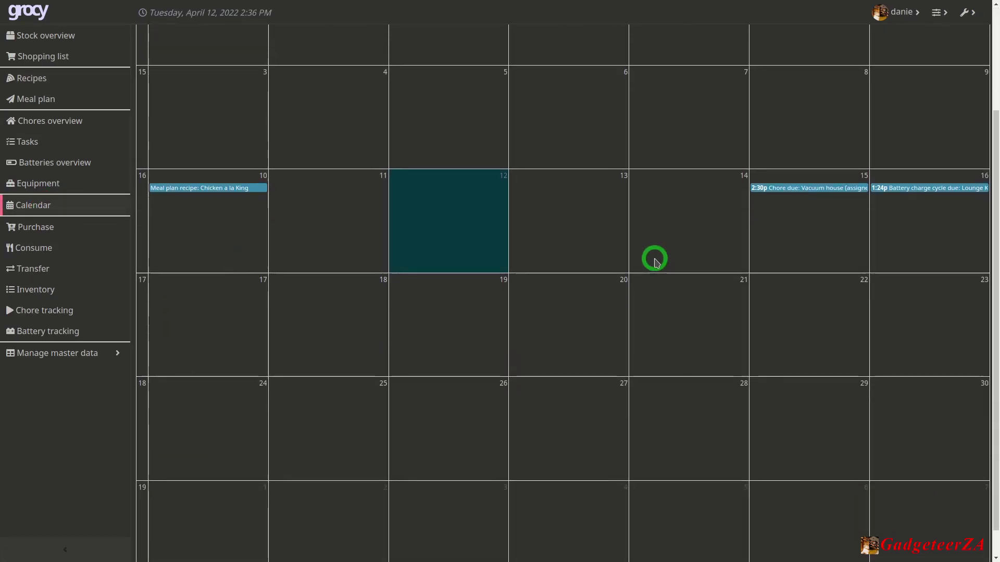
scroll(656, 262, "up", 4)
scroll(657, 261, "down", 3)
scroll(656, 261, "down", 2)
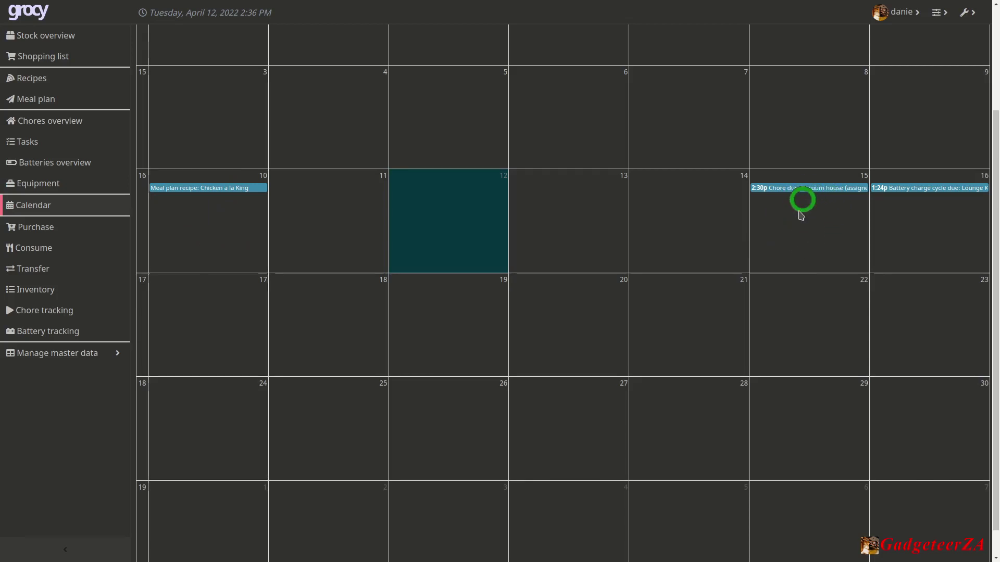
scroll(802, 196, "up", 3)
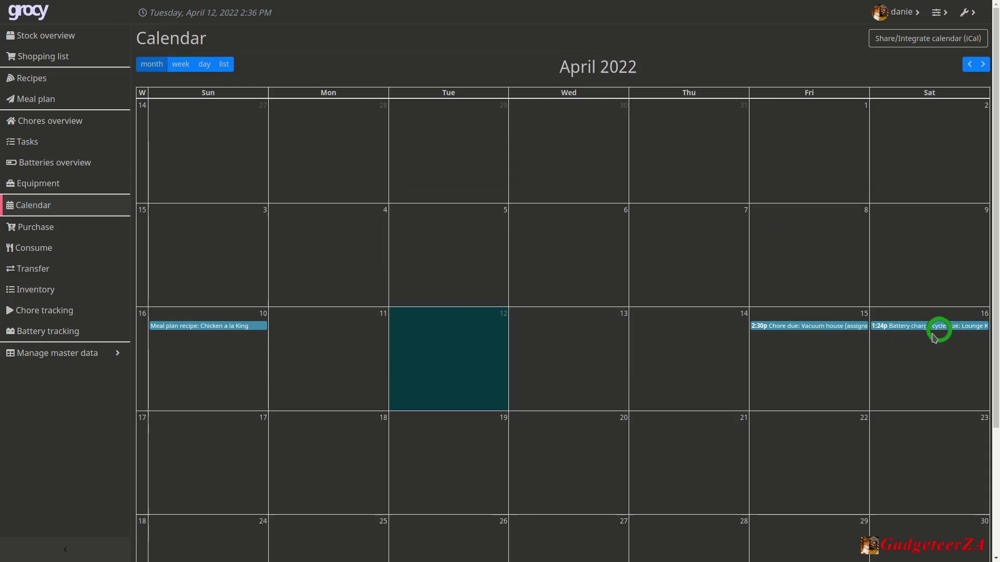
scroll(912, 321, "down", 2)
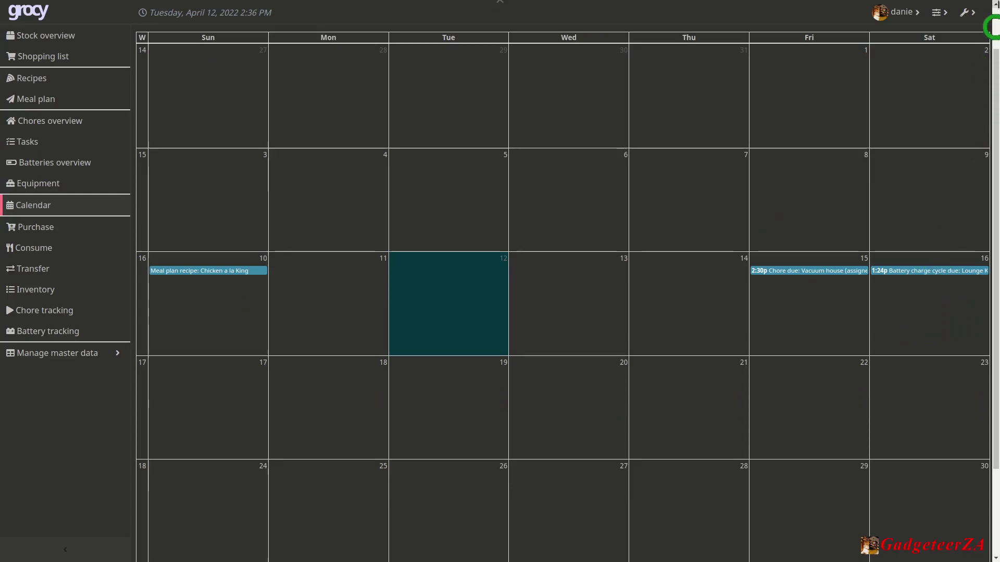
scroll(934, 47, "up", 1)
left_click(980, 38)
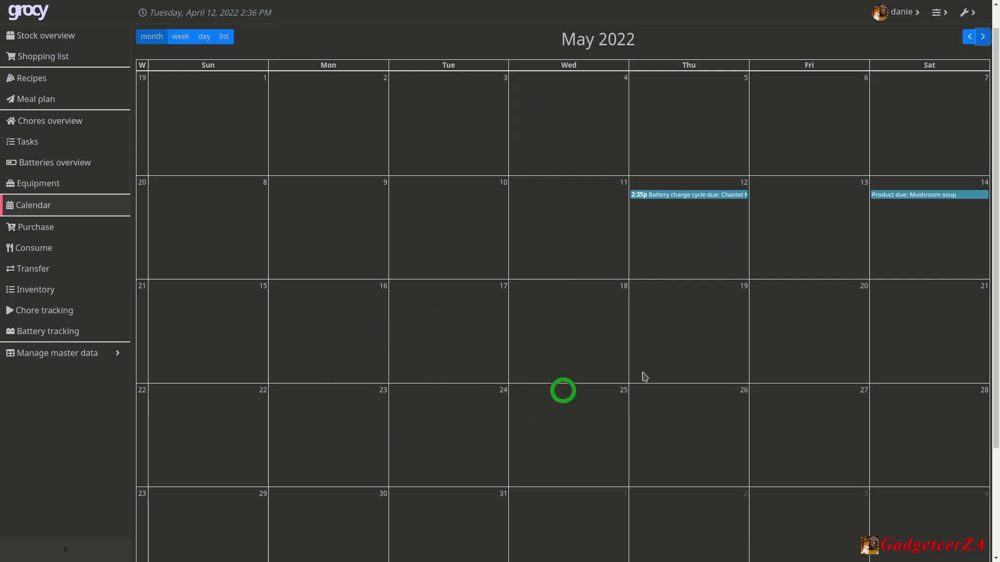
Start a purchase entry for Mushrooms with an amount of 2 packs and check the quantity unit
left_click(41, 232)
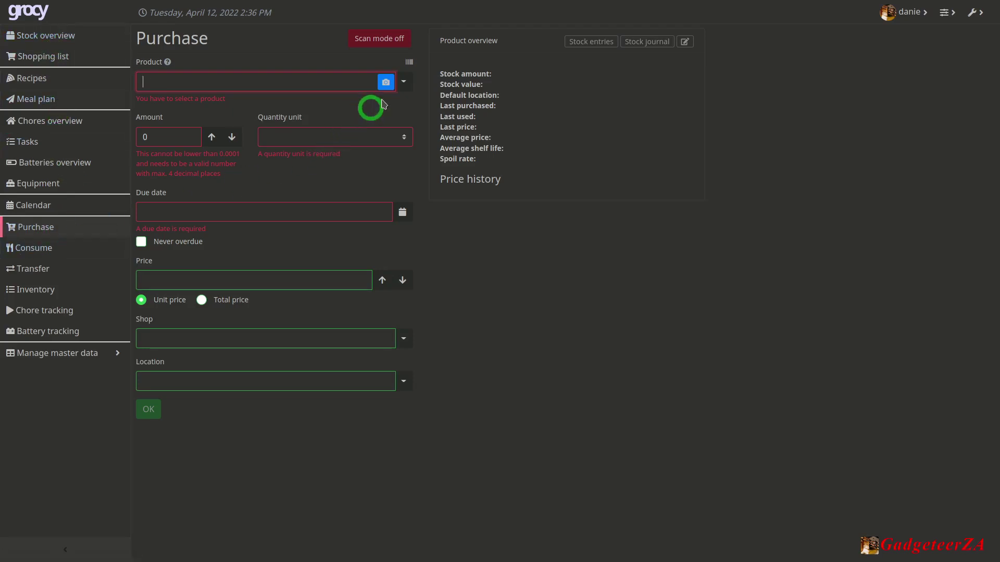
left_click(404, 83)
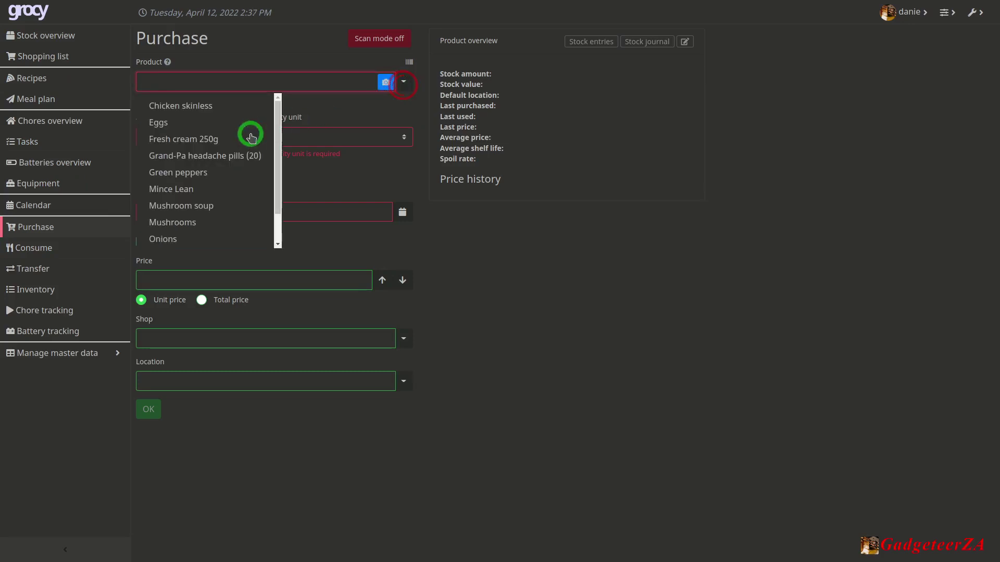
left_click_drag(276, 117, 276, 182)
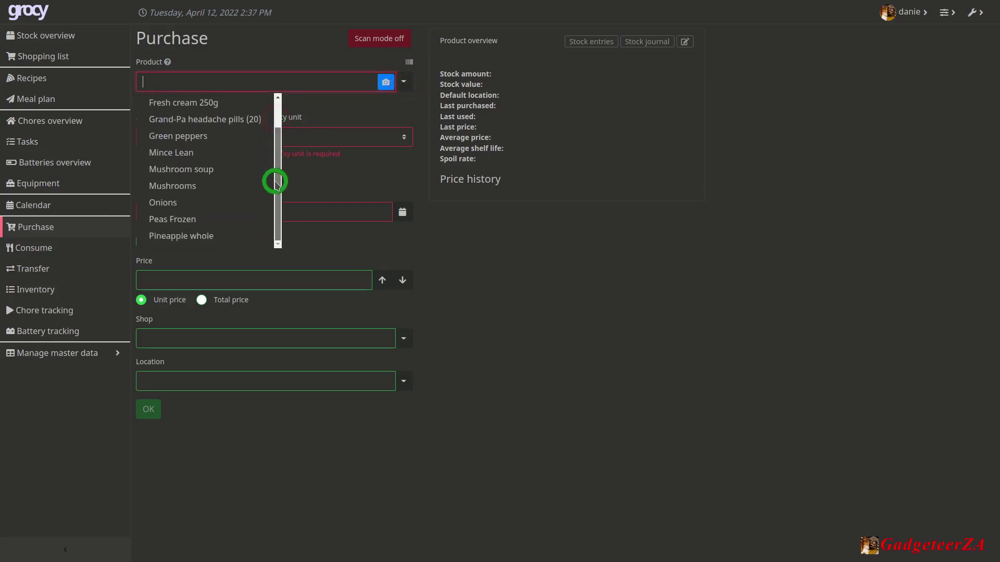
left_click(199, 186)
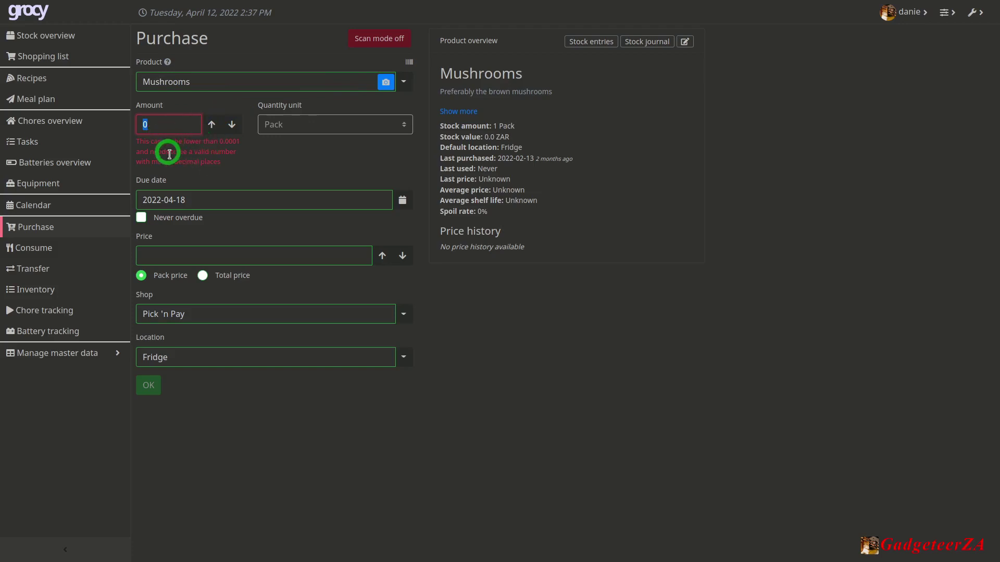
left_click(212, 125)
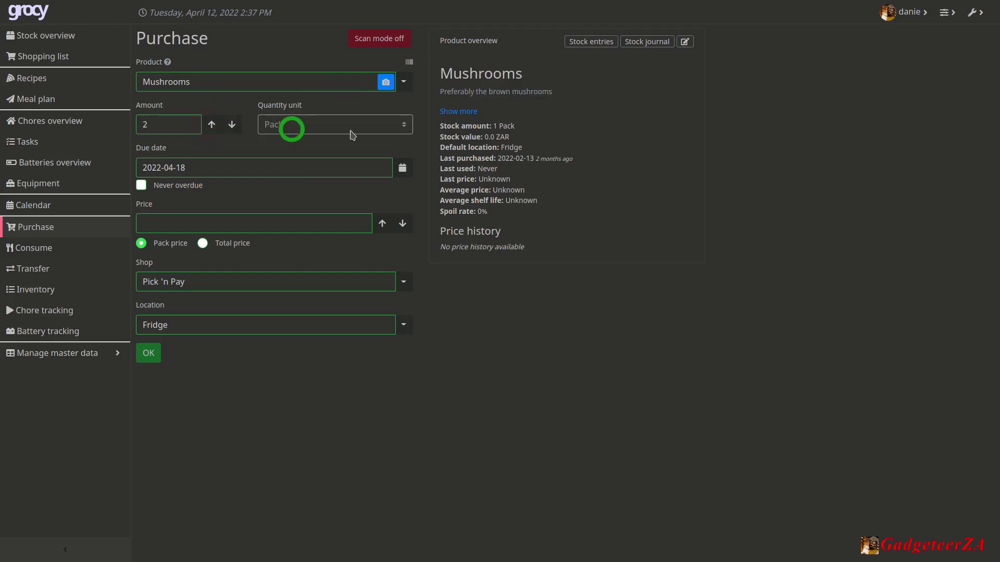
left_click(376, 128)
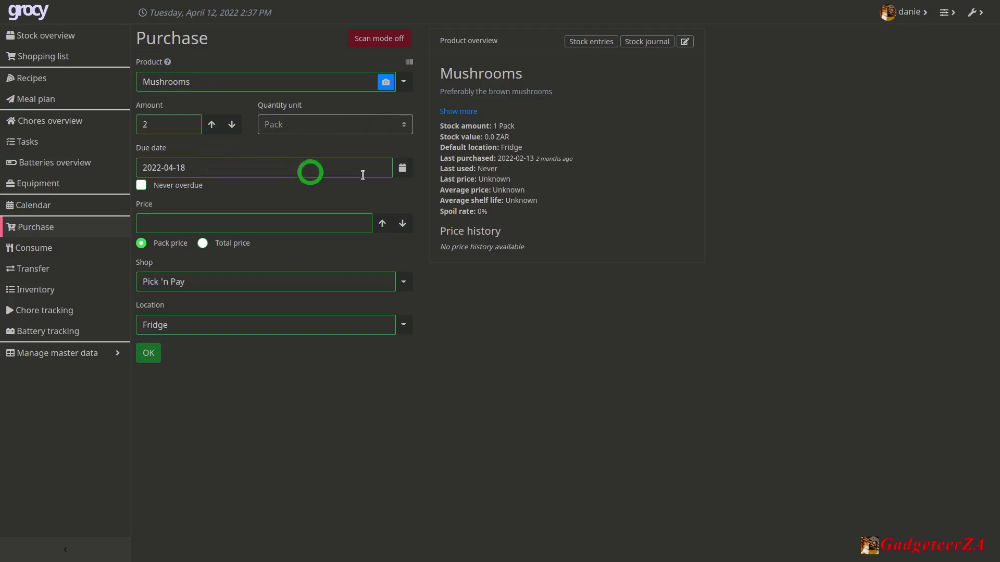
Enter 16 as the total price of the Mushrooms purchase, clear the shop and choose Fridge as the location
left_click(271, 224)
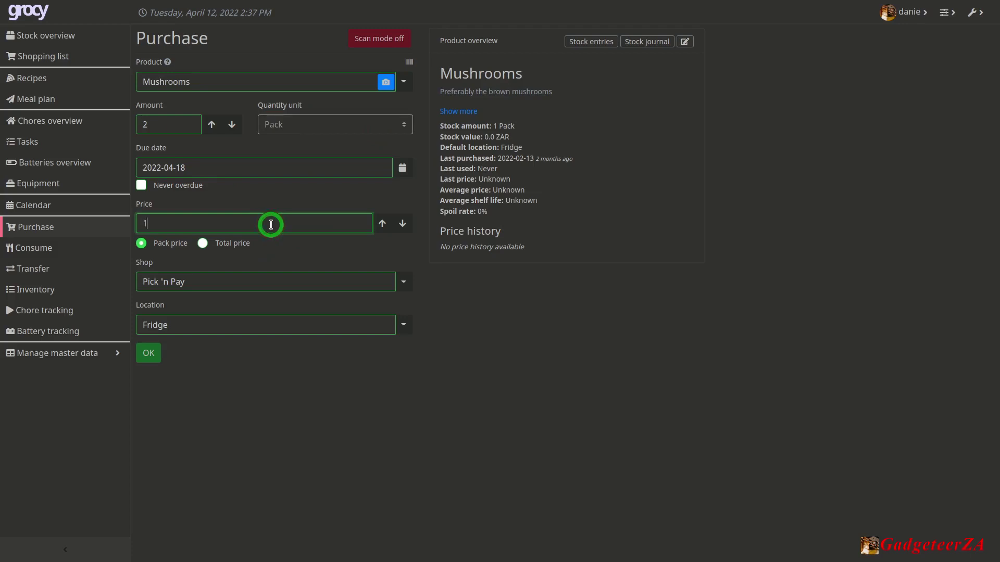
left_click(163, 242)
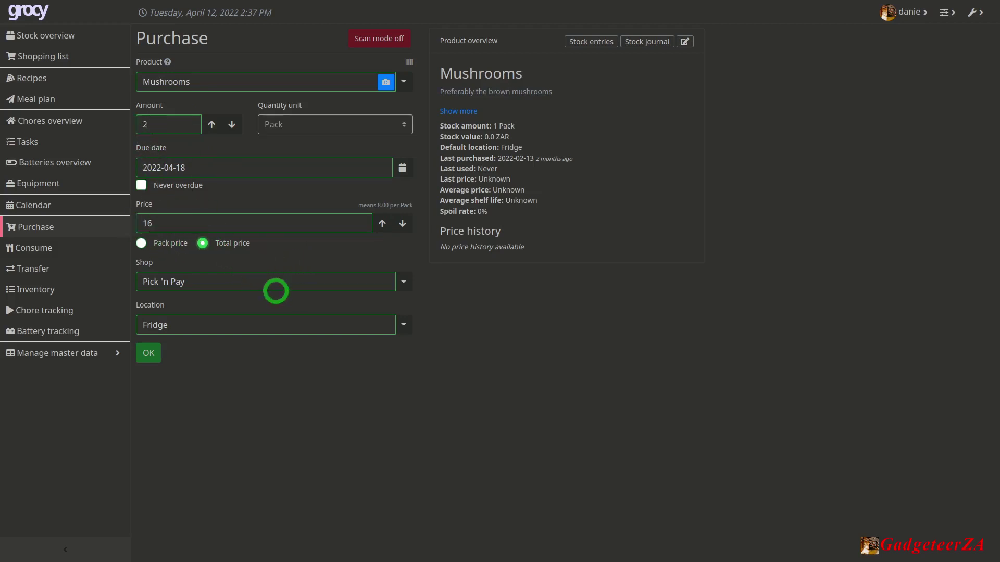
left_click(404, 282)
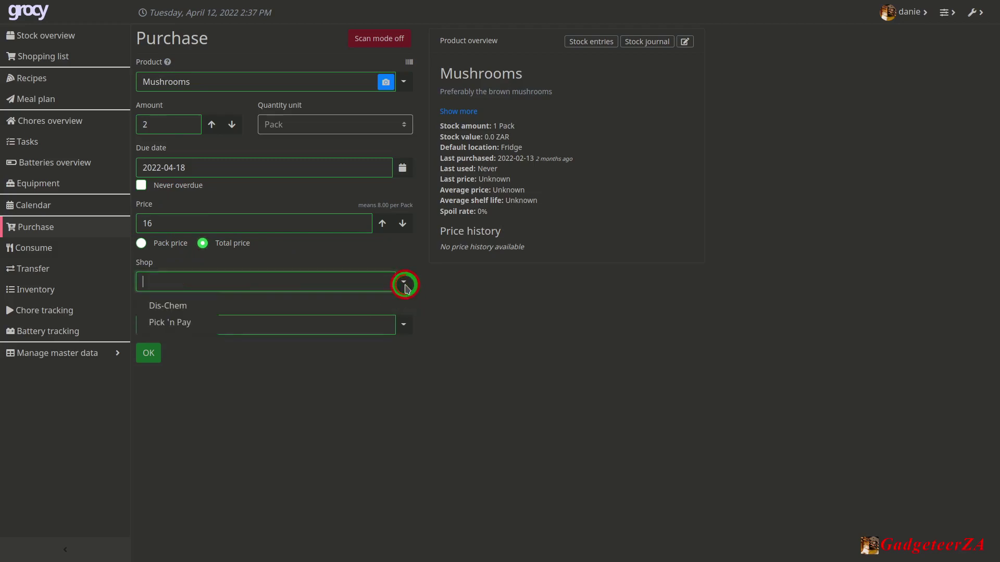
left_click(405, 283)
left_click(405, 327)
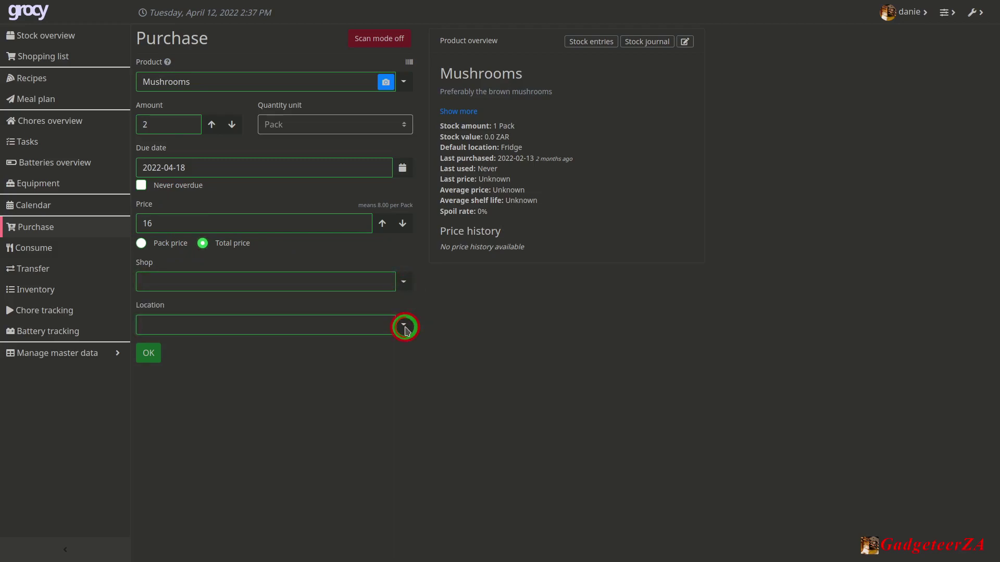
left_click(173, 397)
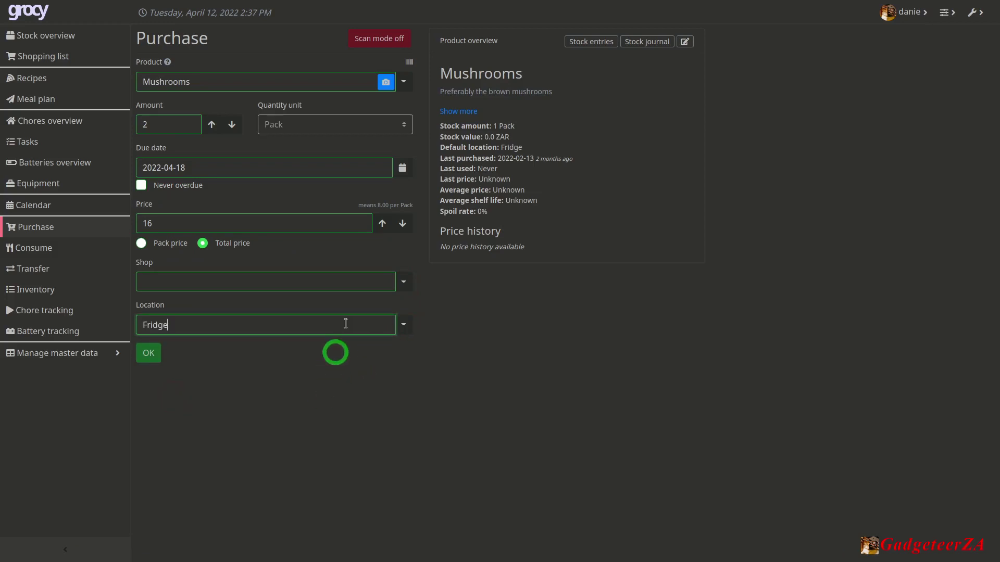
Start a fresh purchase entry, load Eggs and Peas Frozen in turn, and examine the product overview and price history of Peas Frozen
left_click(37, 227)
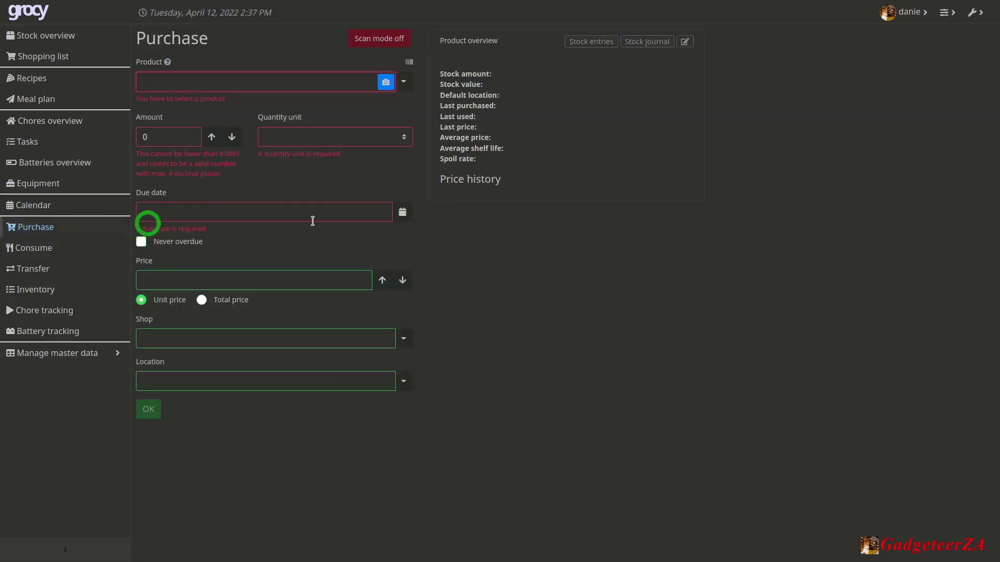
left_click(403, 82)
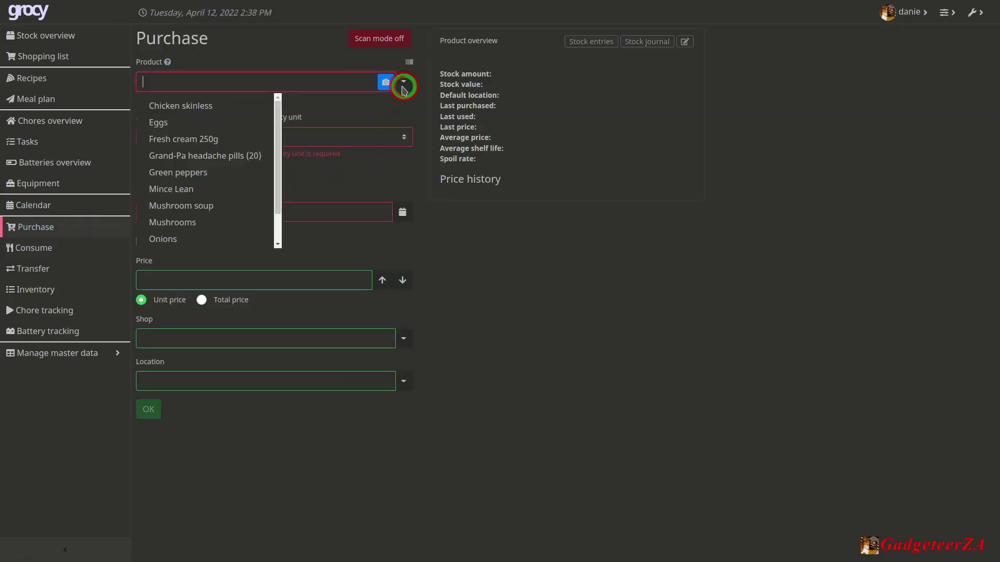
left_click(162, 122)
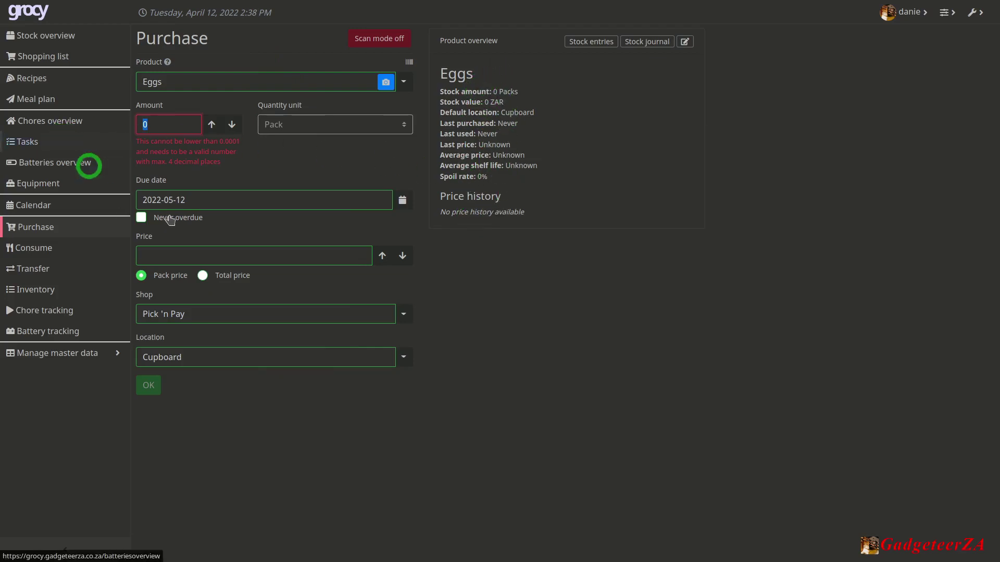
left_click(405, 82)
left_click(406, 81)
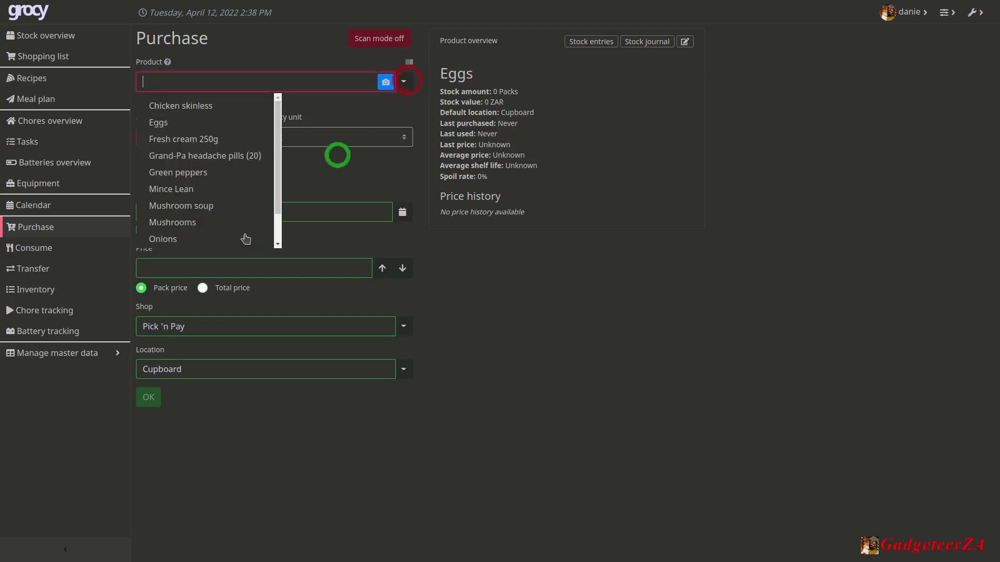
scroll(202, 225, "down", 1)
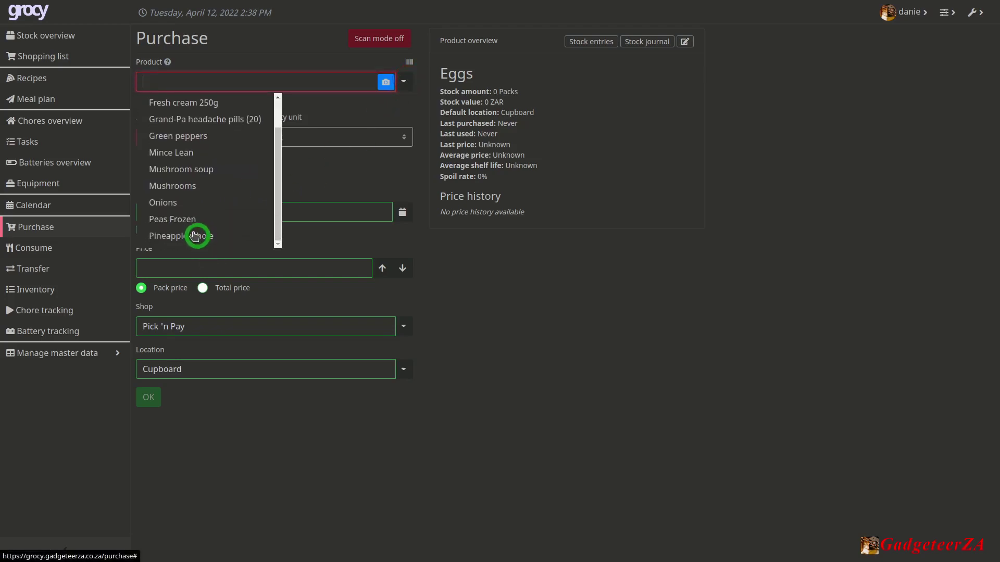
left_click(189, 221)
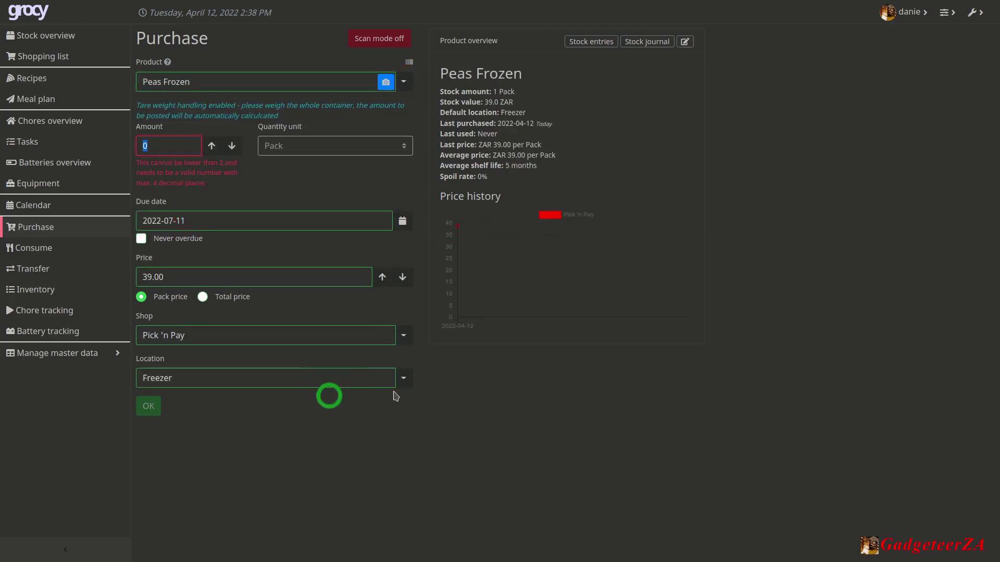
mouse_move(456, 229)
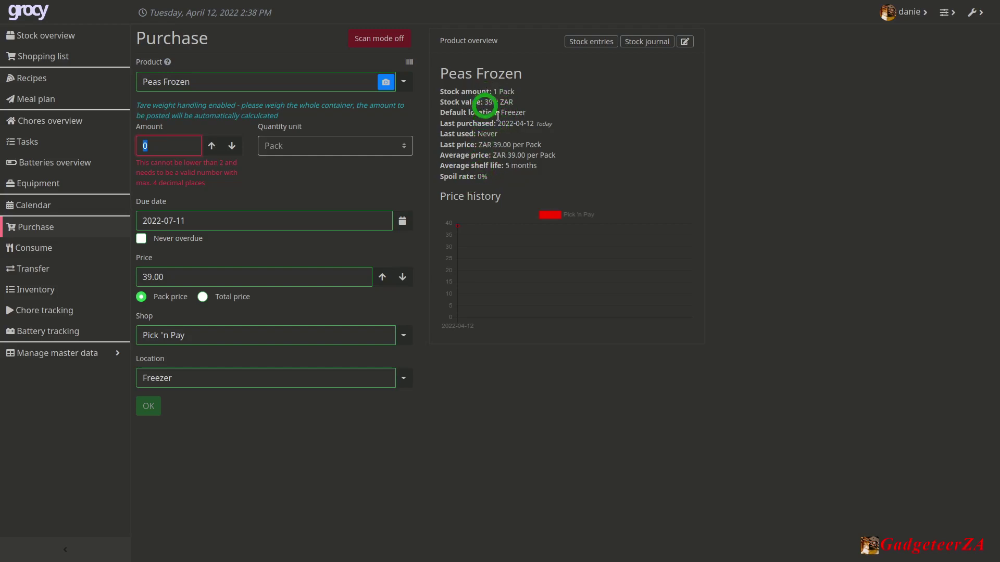
Open a consume entry for Mushroom soup and check the locations it can be taken from
left_click(41, 252)
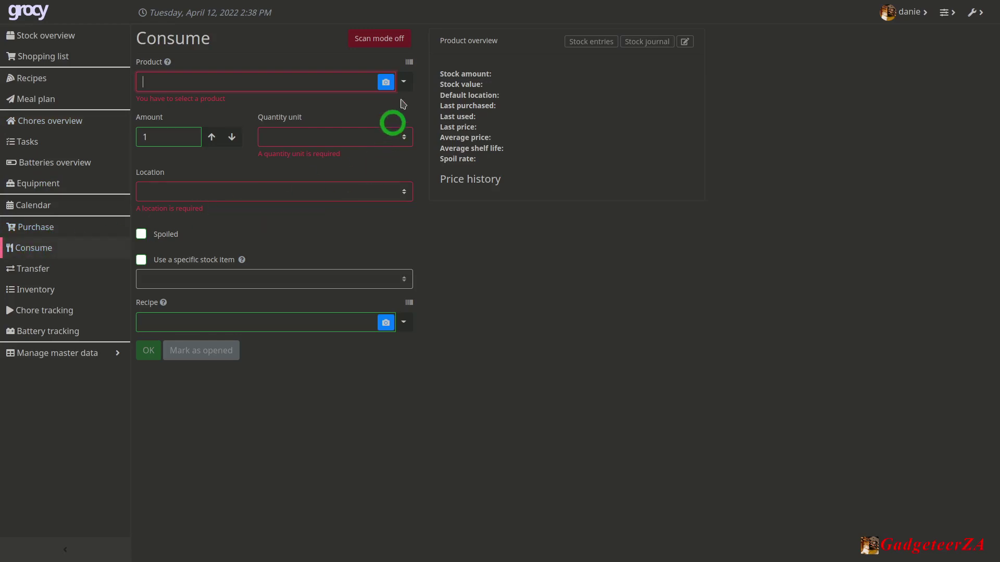
left_click(403, 81)
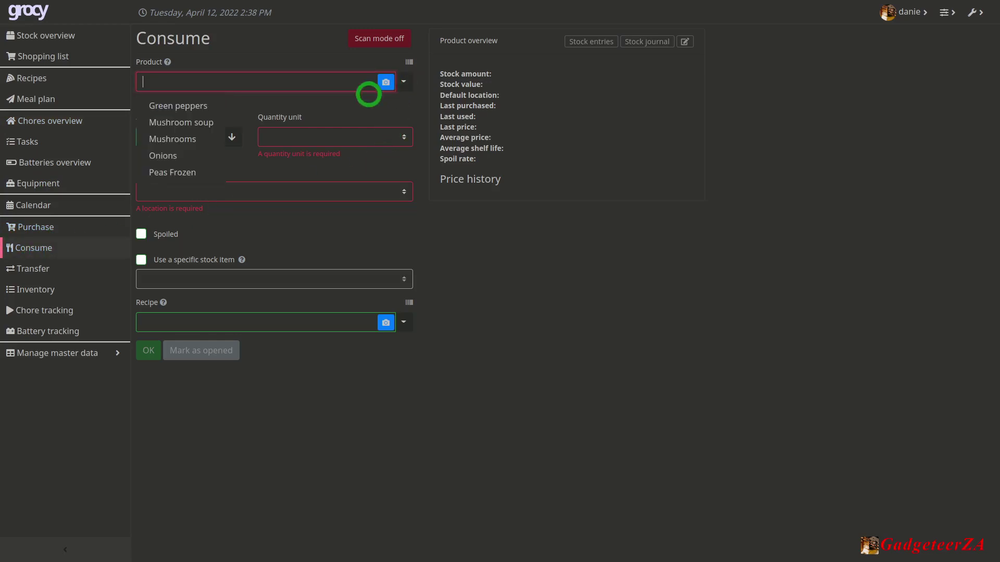
left_click(173, 123)
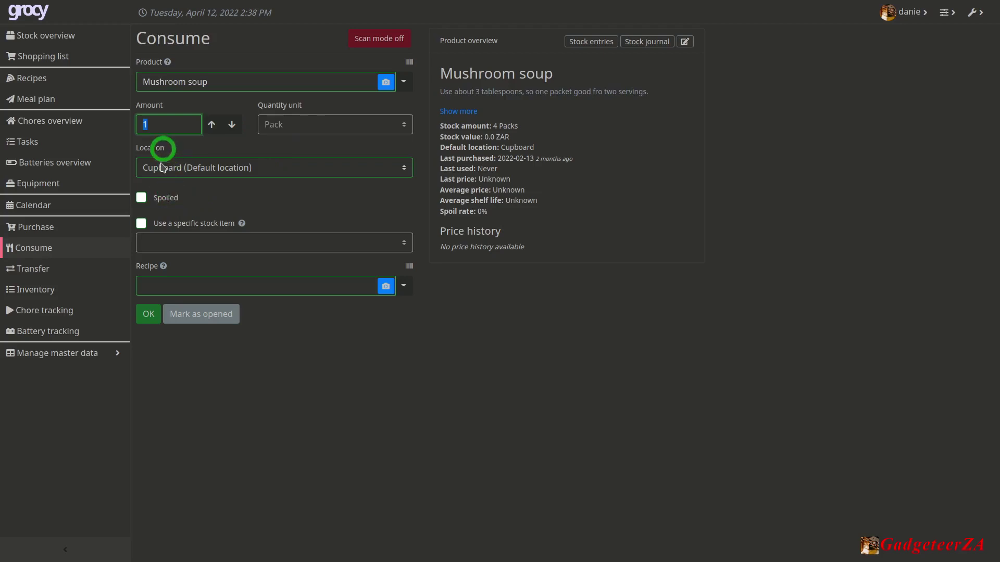
left_click(206, 166)
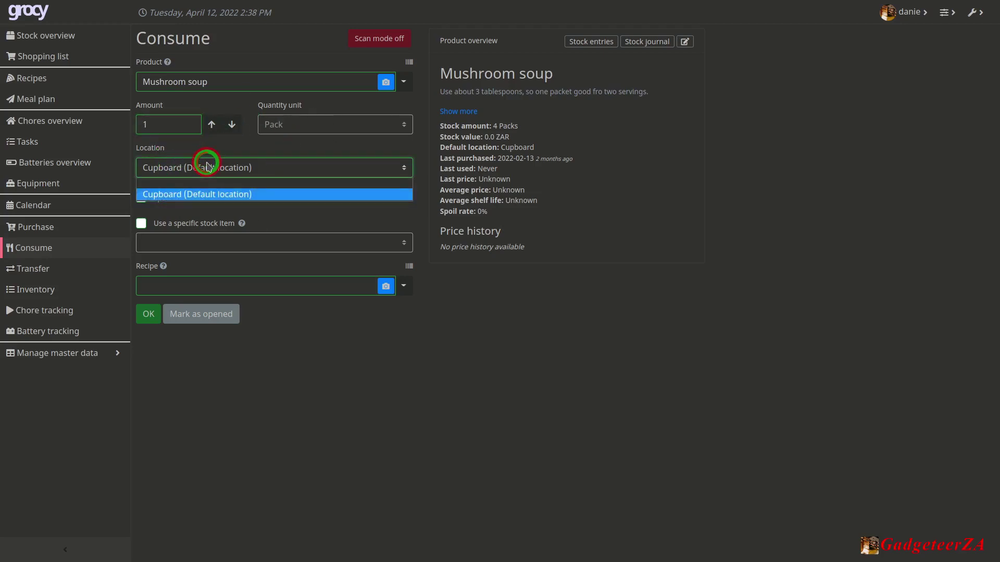
left_click(207, 166)
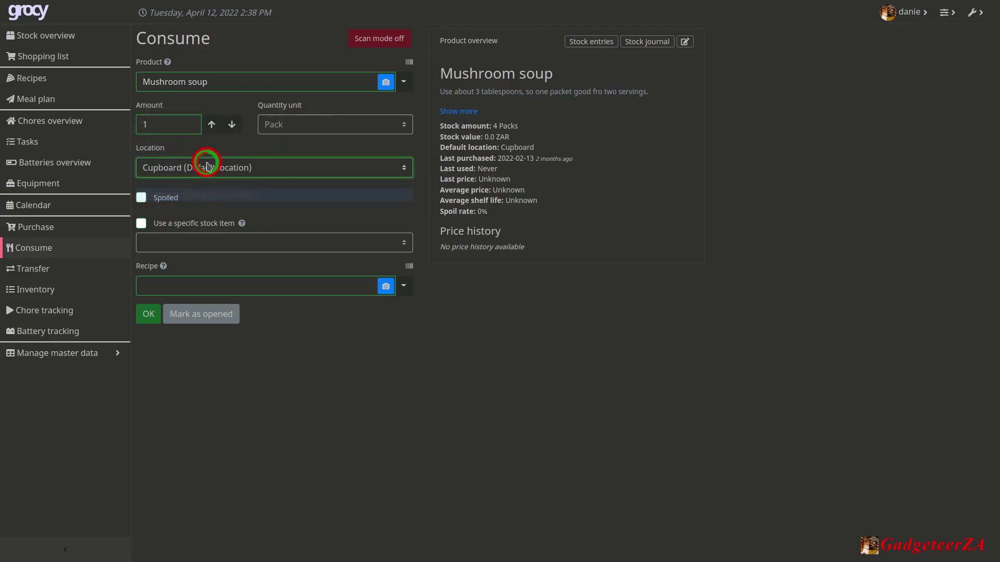
Try the Spoiled option for Mushroom soup and clear it, then check the specific stock item help and the recipe choices
left_click(162, 200)
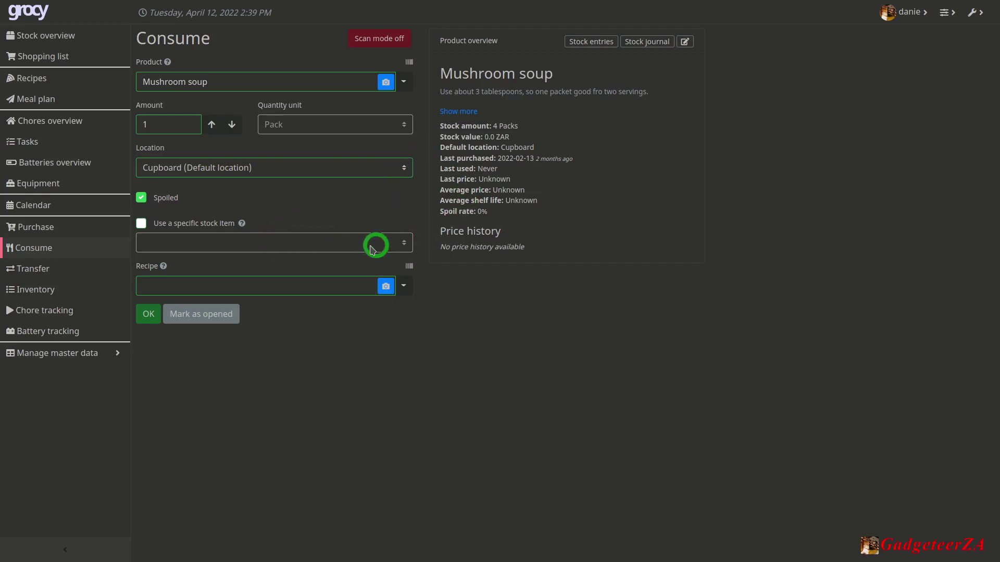
left_click(142, 203)
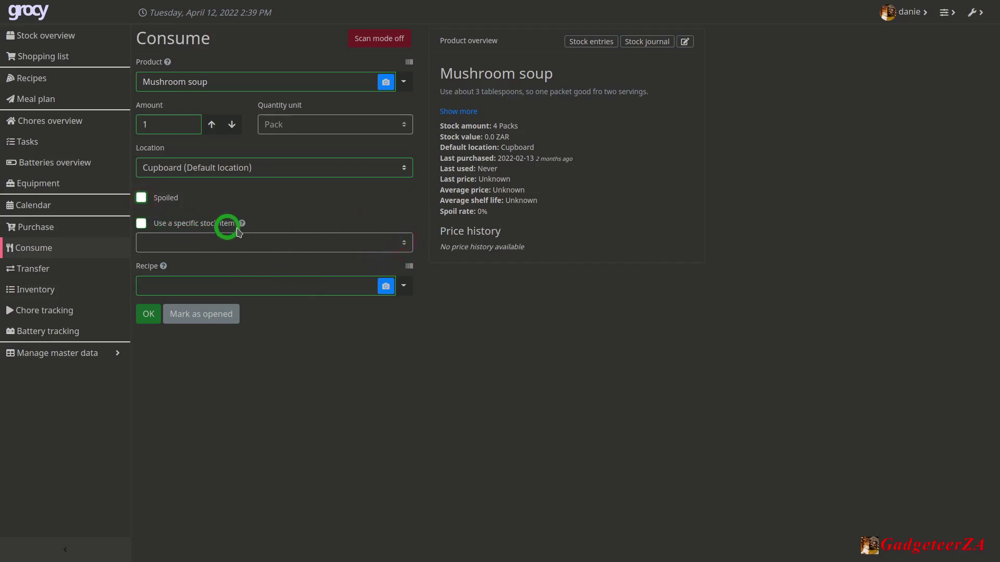
mouse_move(243, 224)
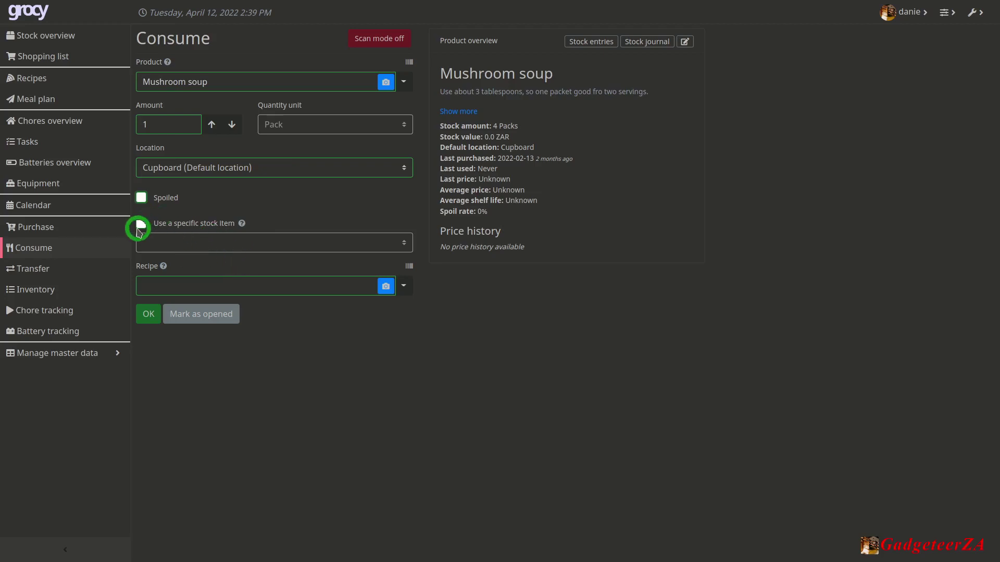
left_click(405, 286)
left_click(405, 288)
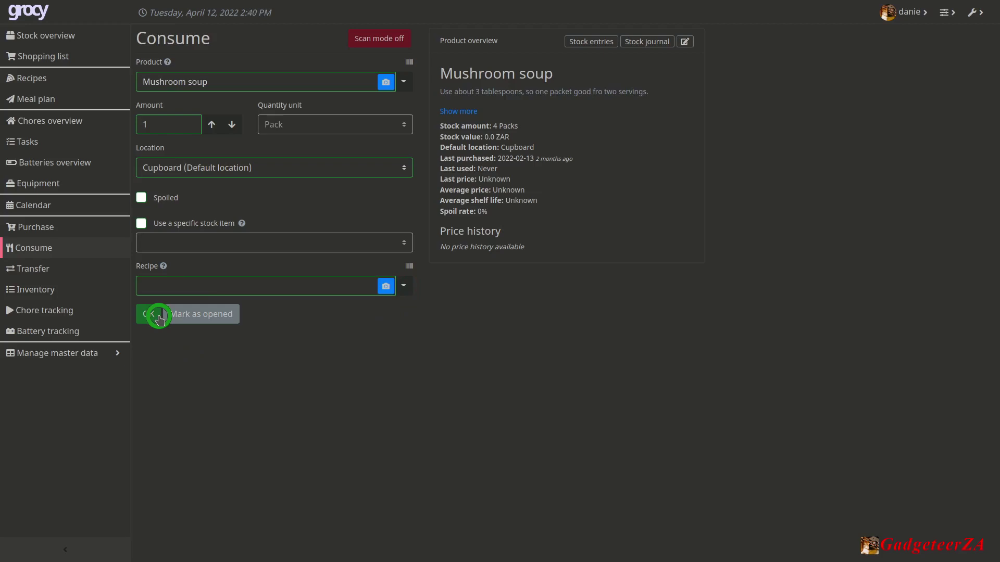
Prepare a stock transfer of Green peppers from the Fridge to the Cupboard, without entering an amount
left_click(36, 270)
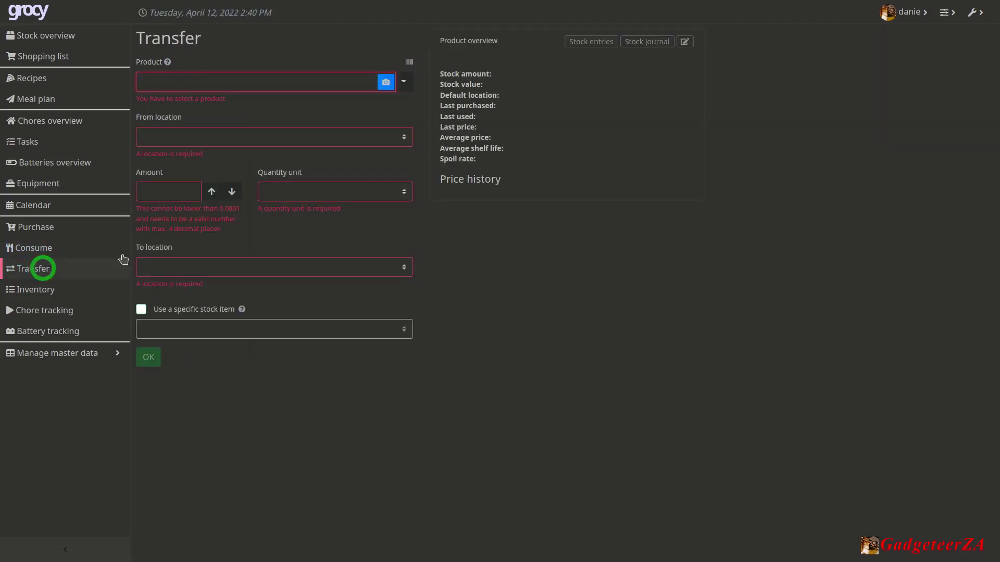
left_click(411, 85)
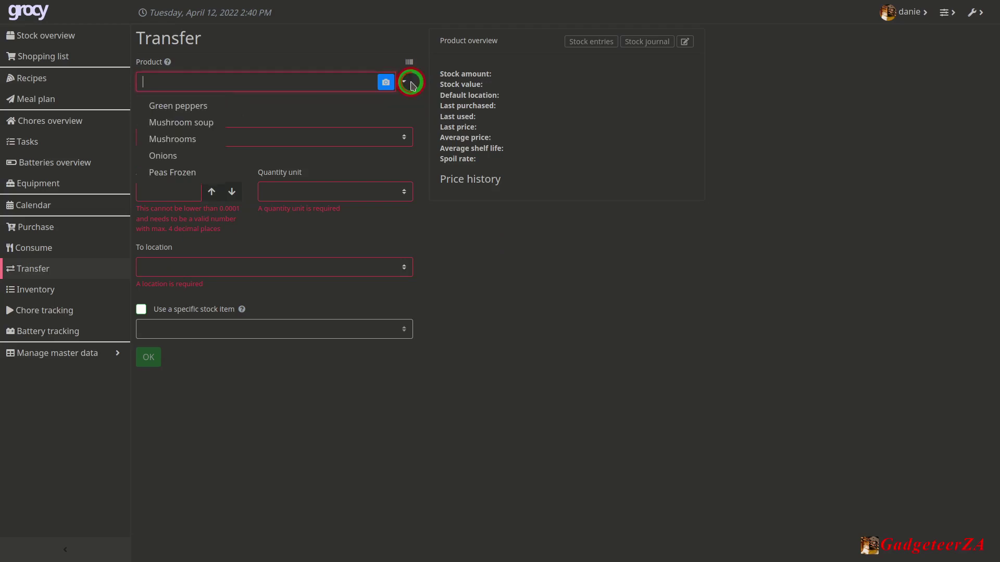
left_click(179, 105)
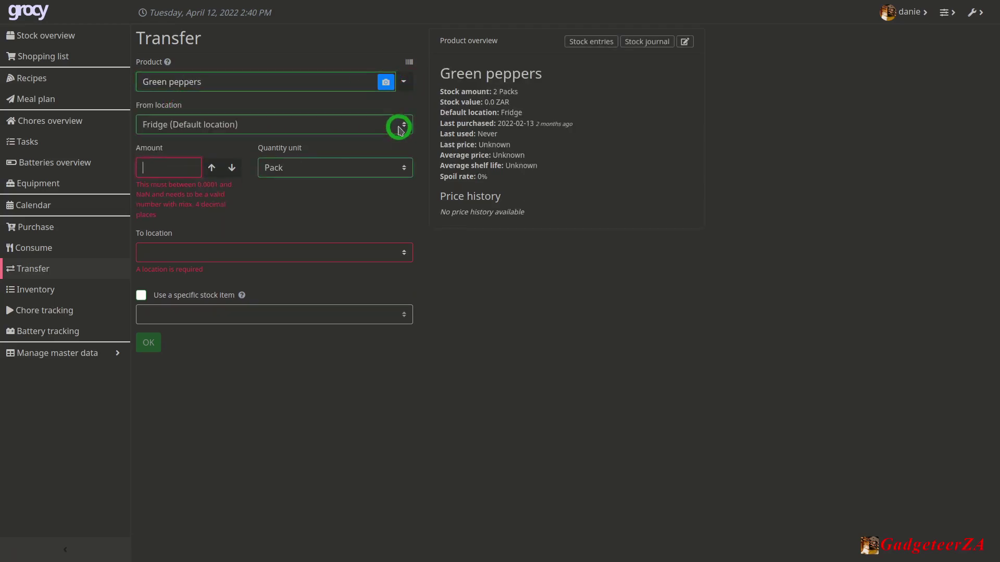
left_click(398, 125)
left_click(216, 152)
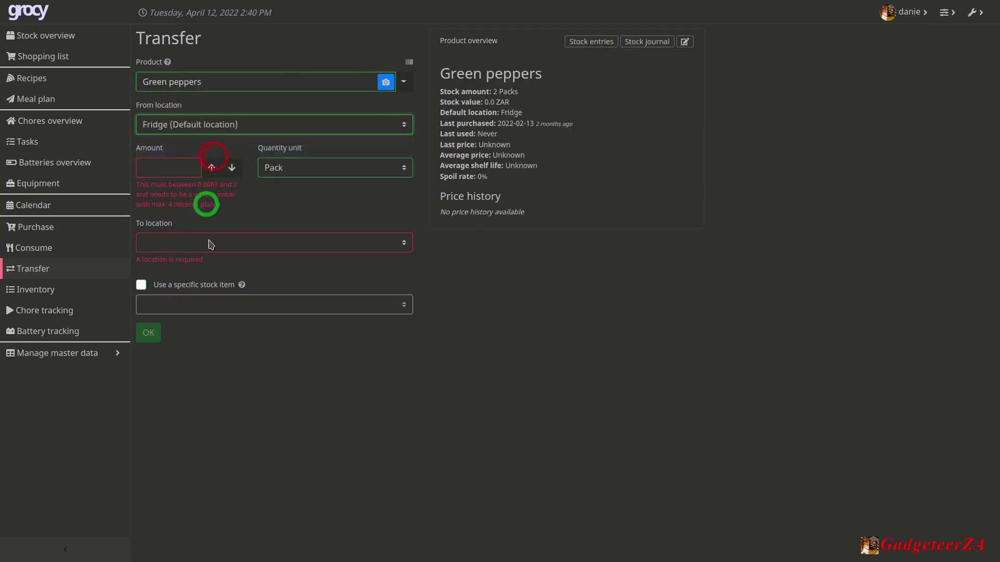
left_click(395, 243)
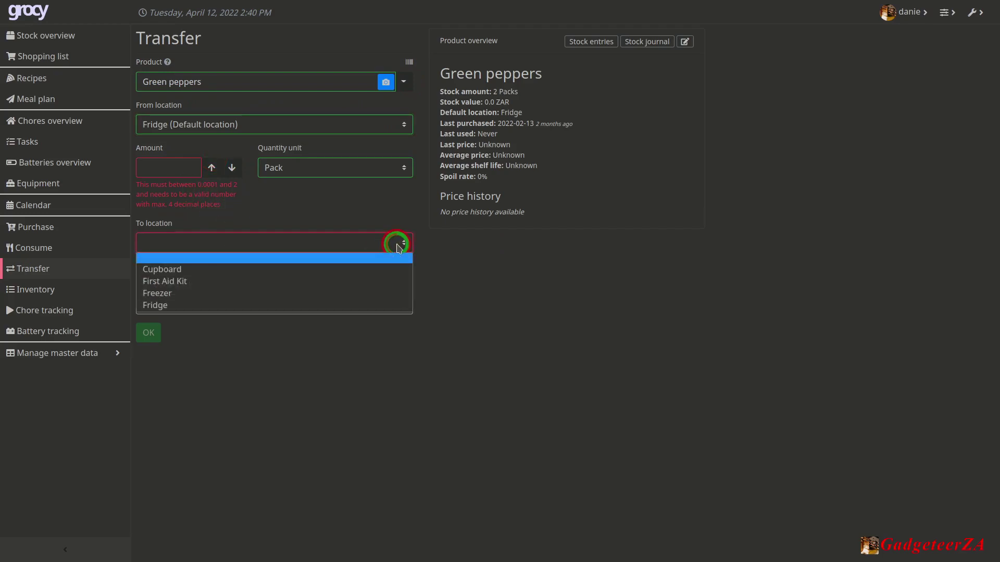
left_click(211, 273)
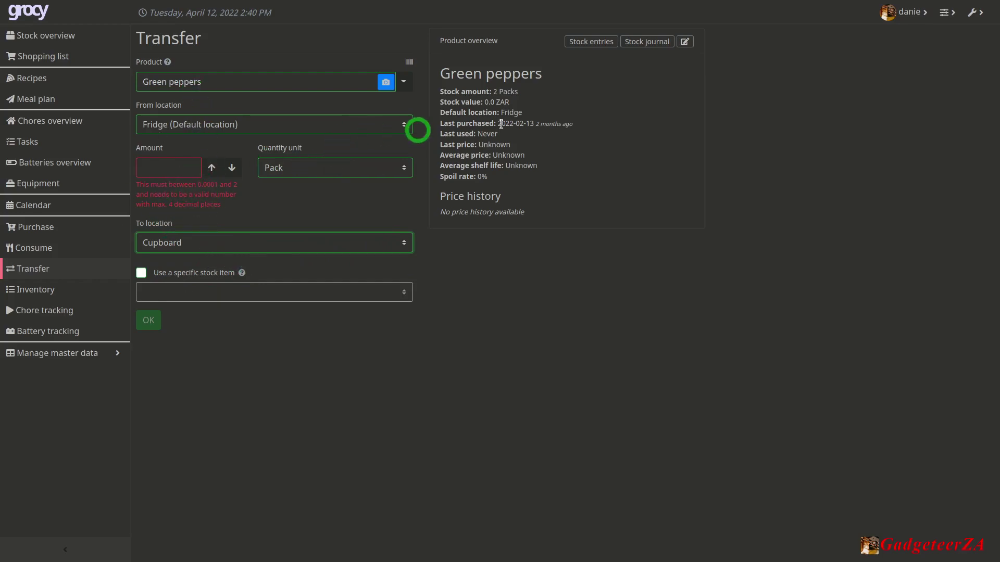
Open an inventory entry for Peas Frozen and examine its stock amount, price, shop and location fields
left_click(34, 292)
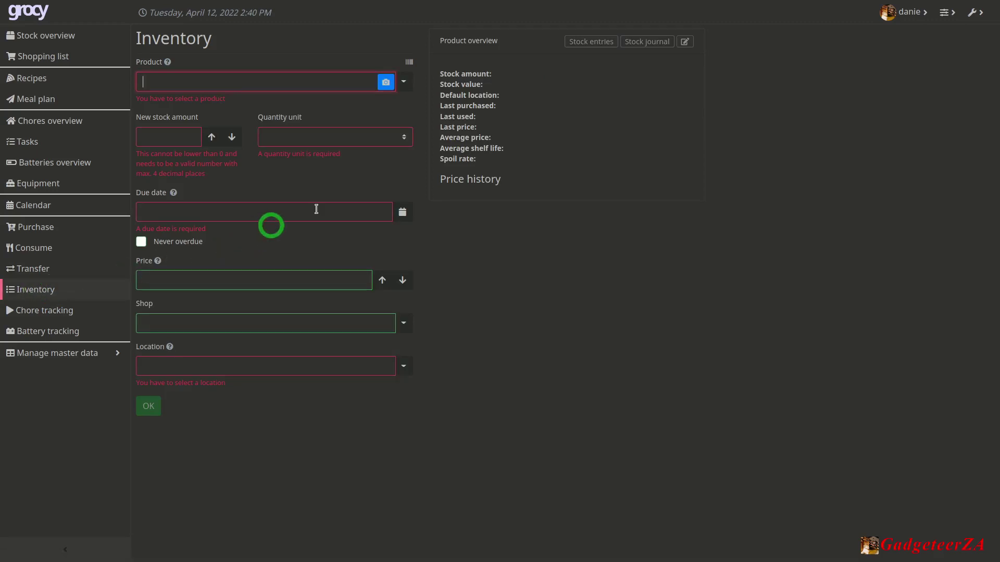
left_click(404, 85)
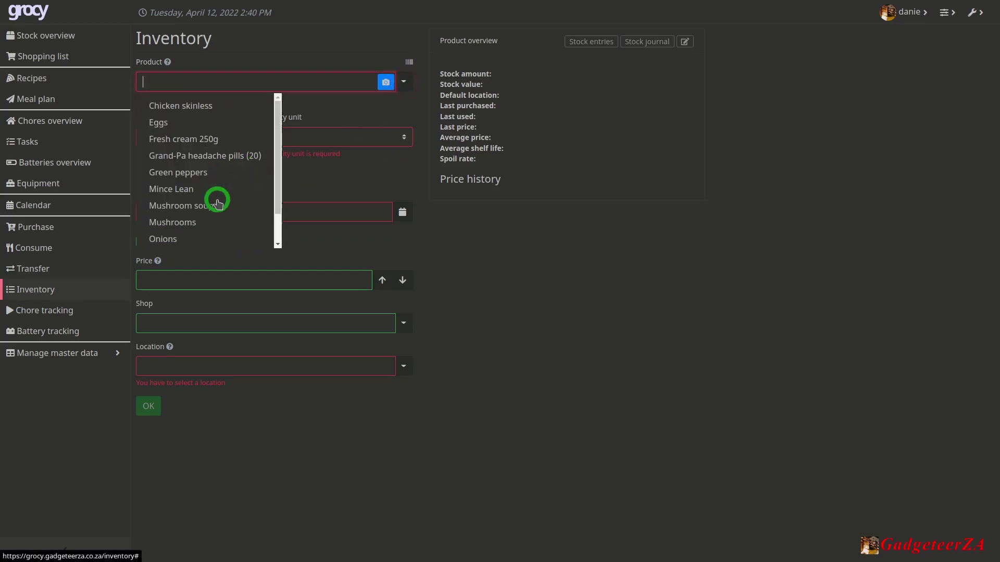
scroll(217, 203, "down", 1)
left_click(190, 218)
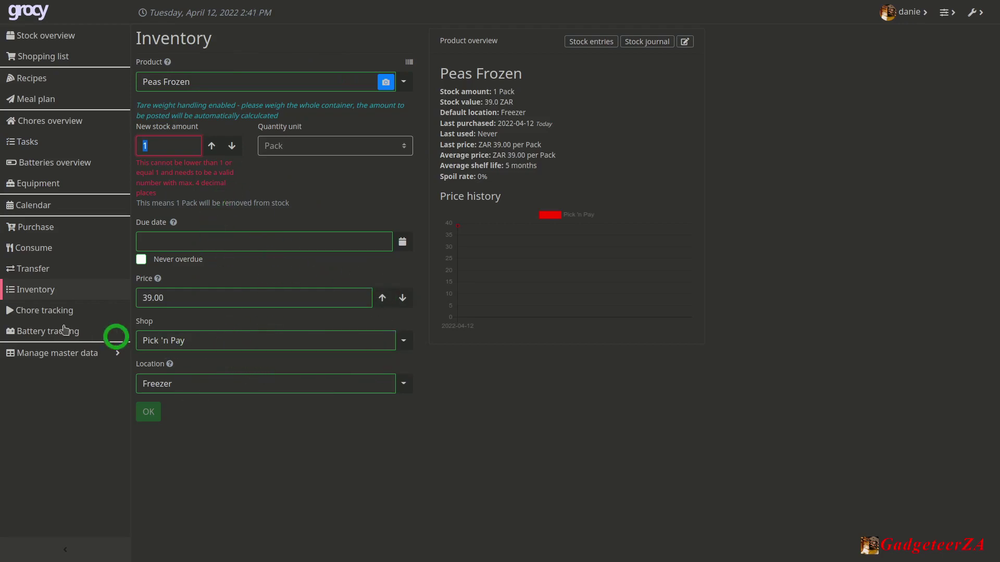
Start a chore tracking entry for Vacuum house and check which household members can be chosen as having done it
left_click(49, 315)
left_click(50, 315)
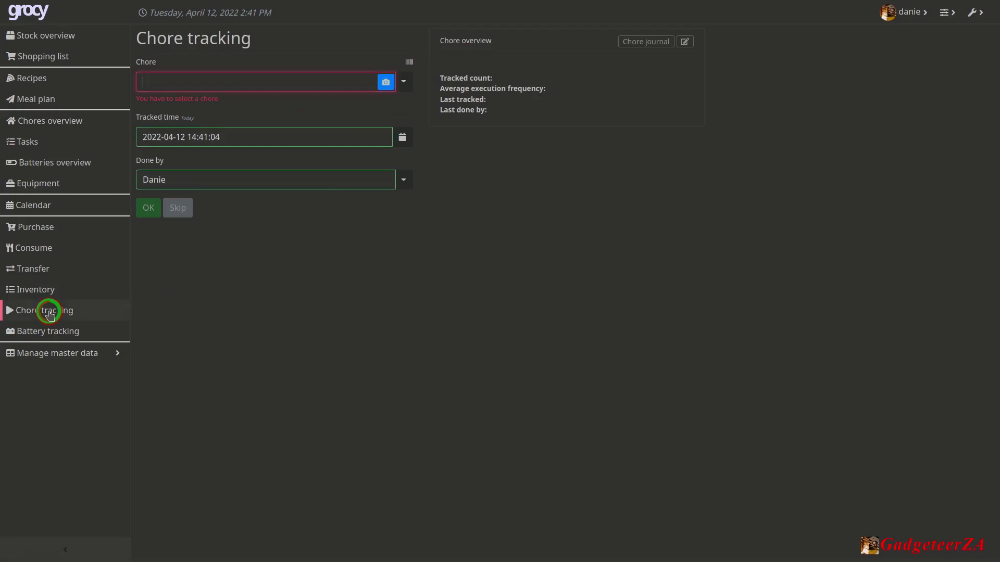
left_click(403, 81)
left_click(188, 126)
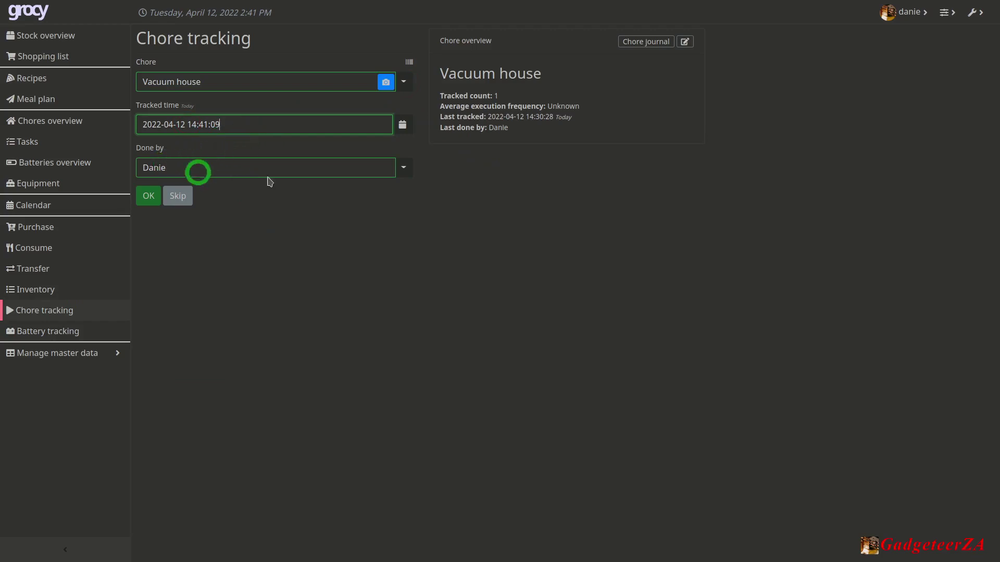
left_click(401, 171)
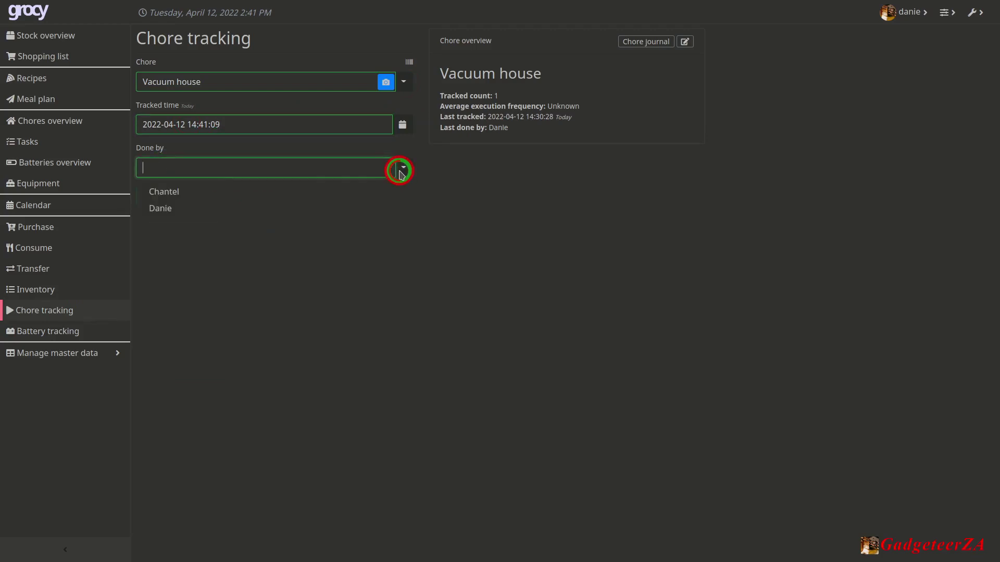
left_click(160, 208)
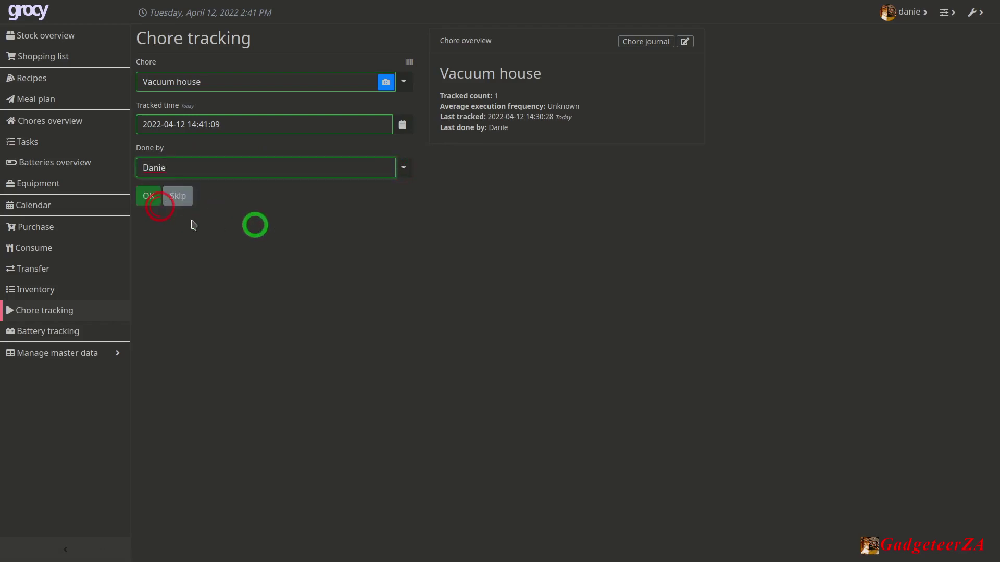
left_click(405, 170)
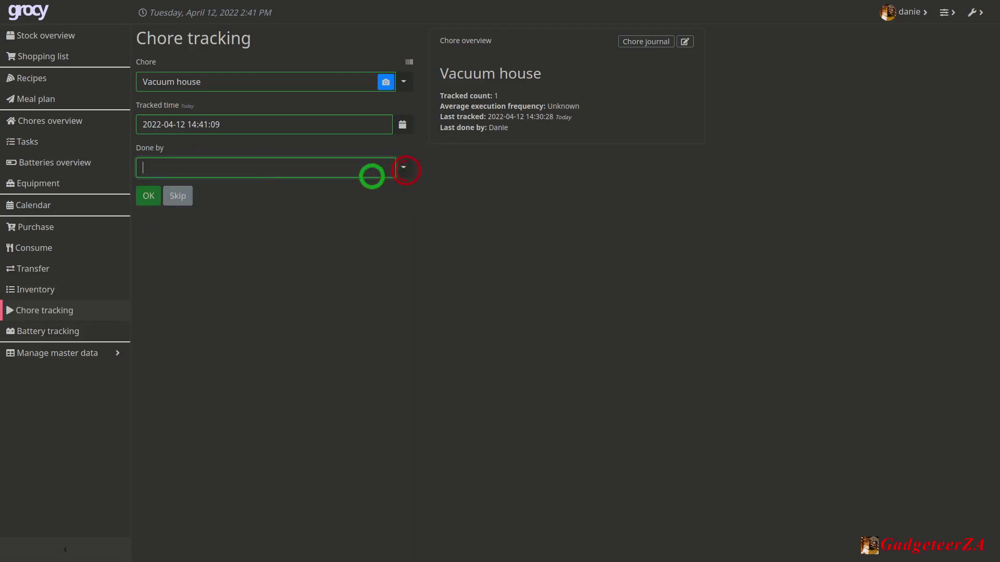
left_click(405, 166)
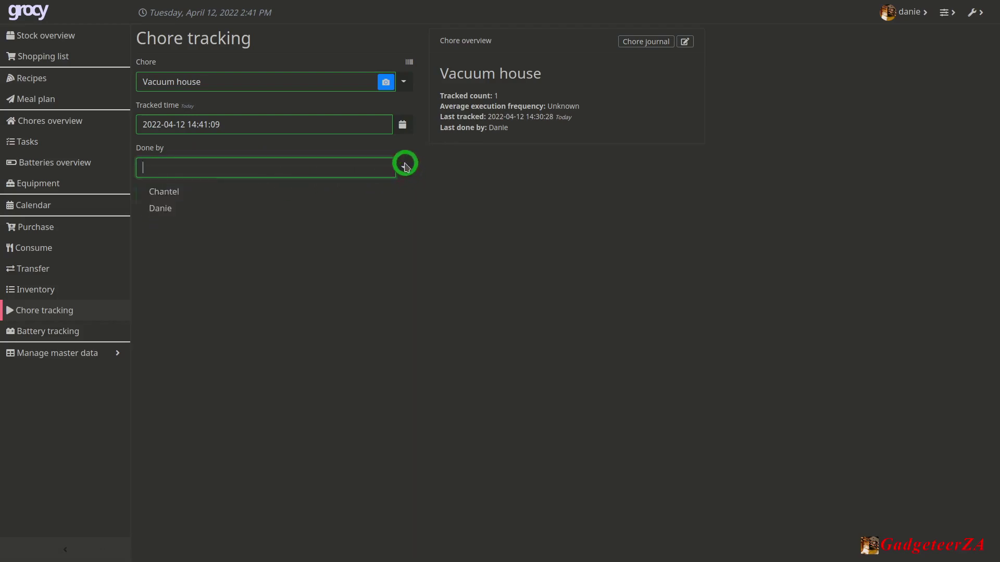
left_click(159, 208)
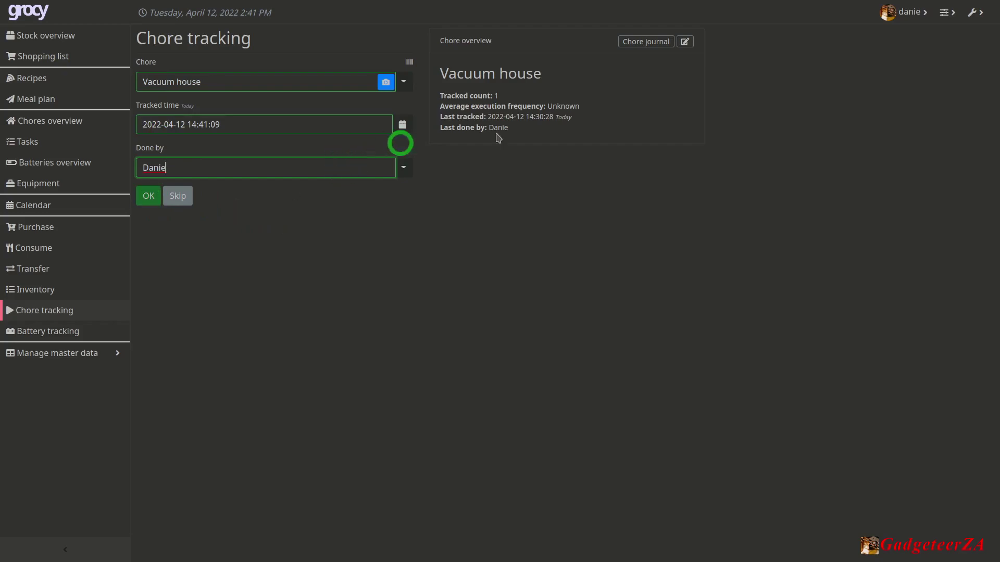
Review the journal of tracked executions for the Vacuum house chore
left_click(645, 41)
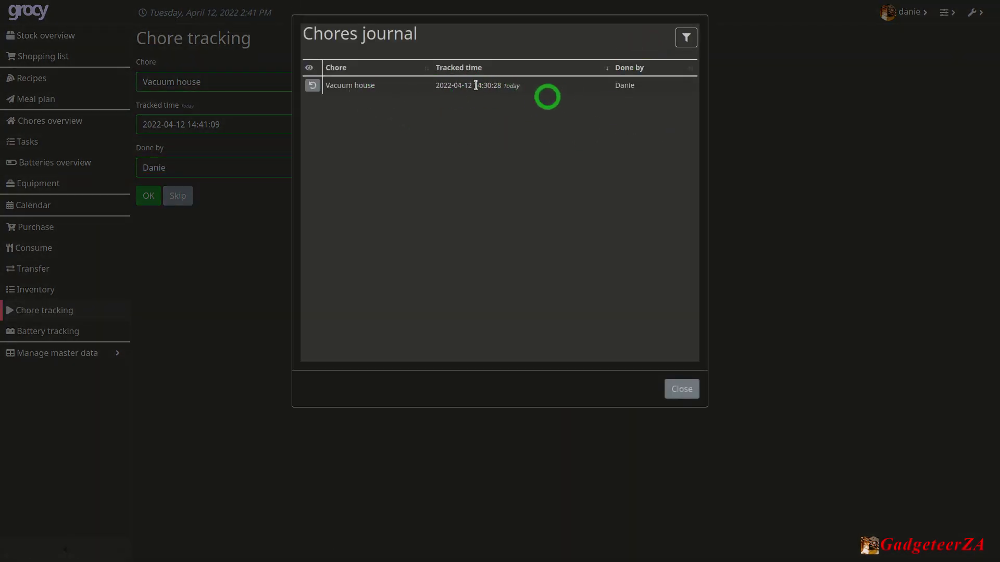
left_click(685, 390)
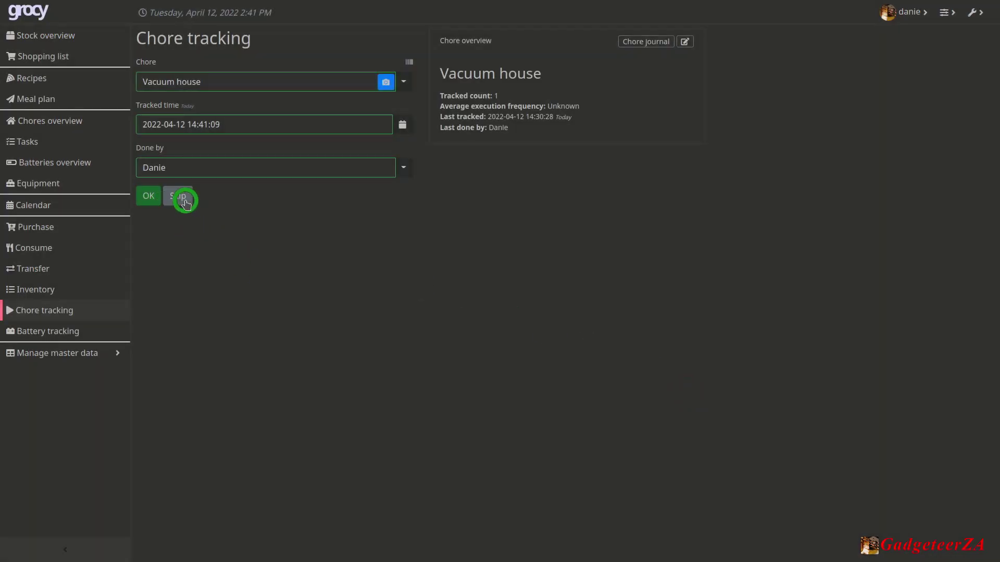
left_click(67, 309)
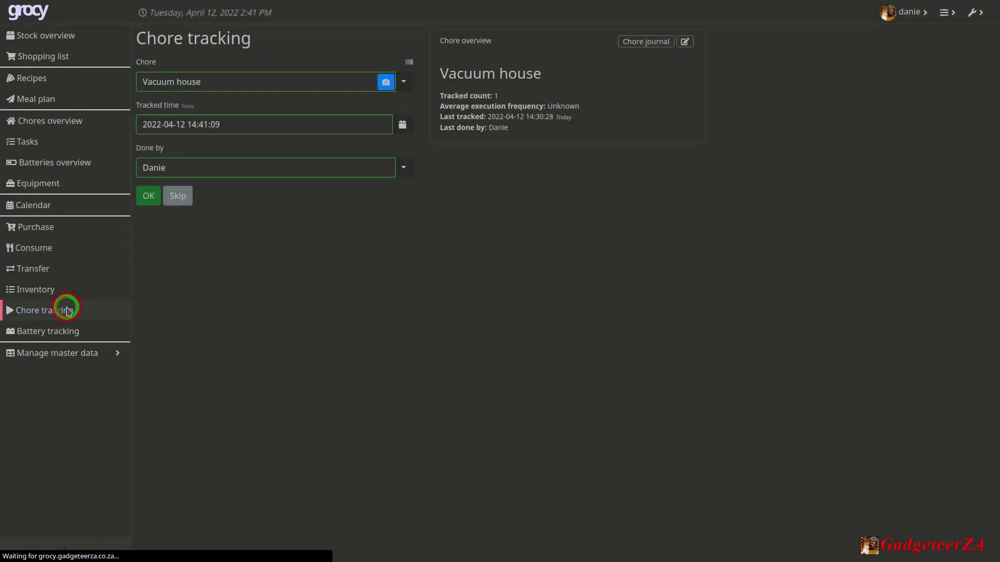
Start a battery tracking entry for the mouse battery and review its charging journal
left_click(57, 334)
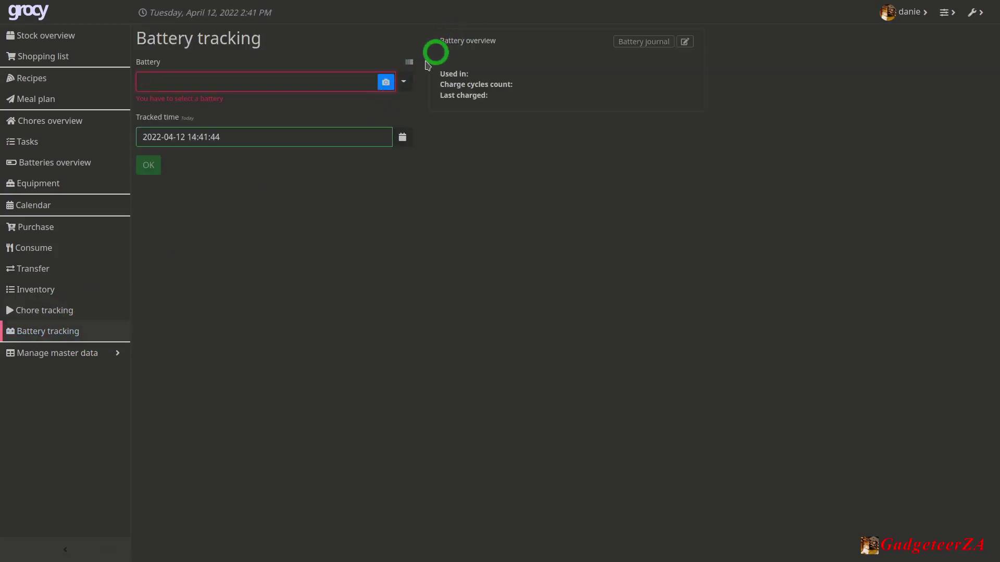
left_click(405, 82)
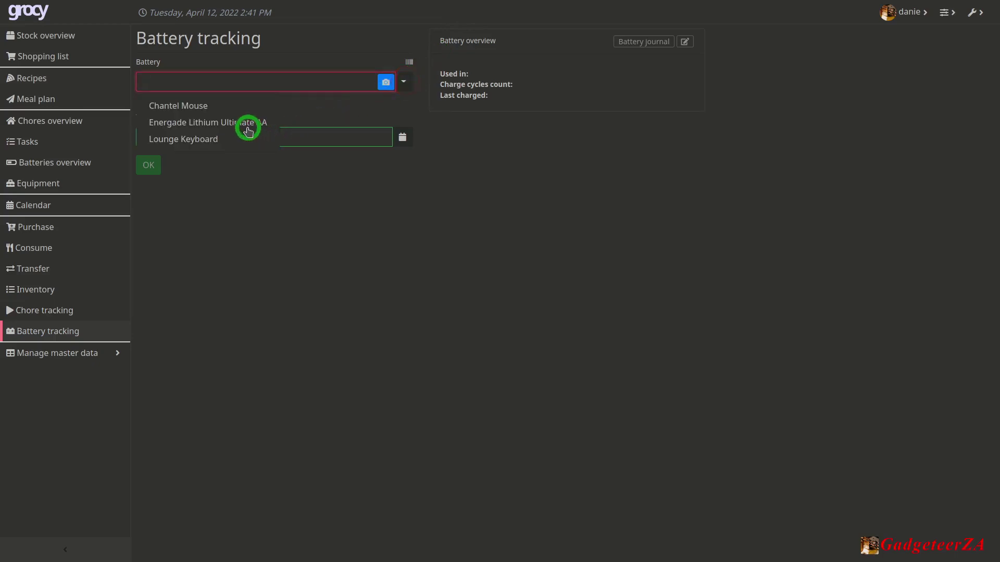
left_click(201, 107)
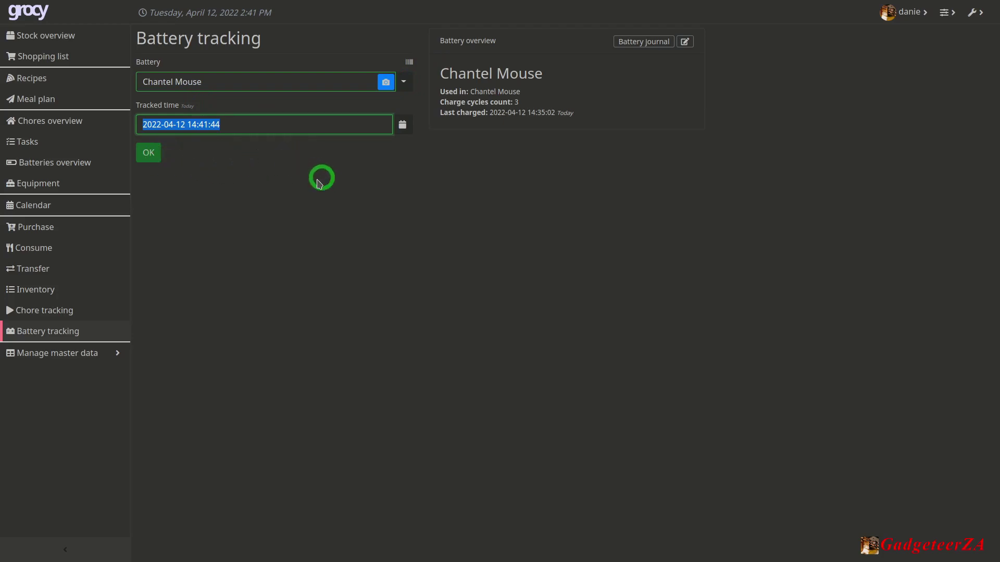
left_click(646, 41)
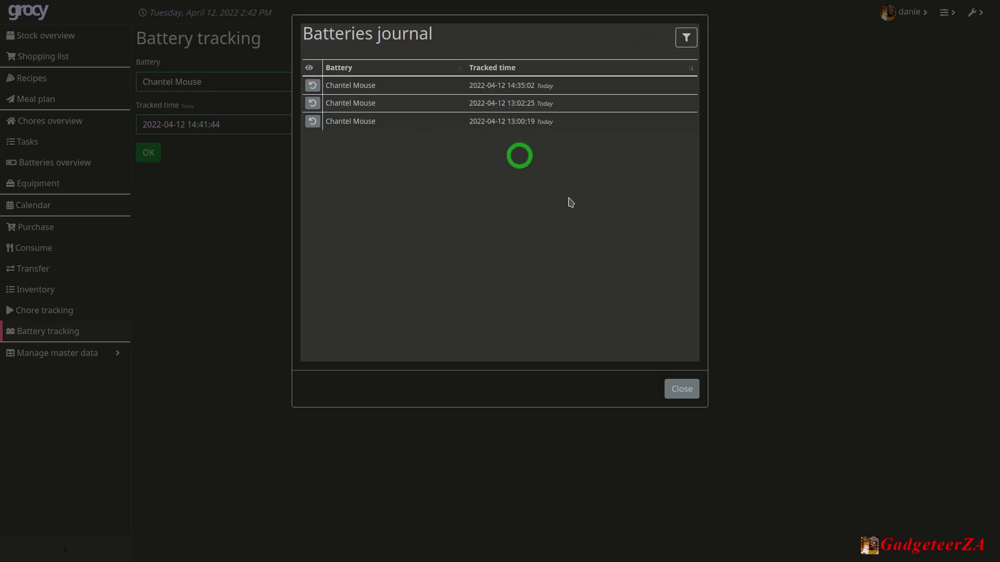
left_click(686, 391)
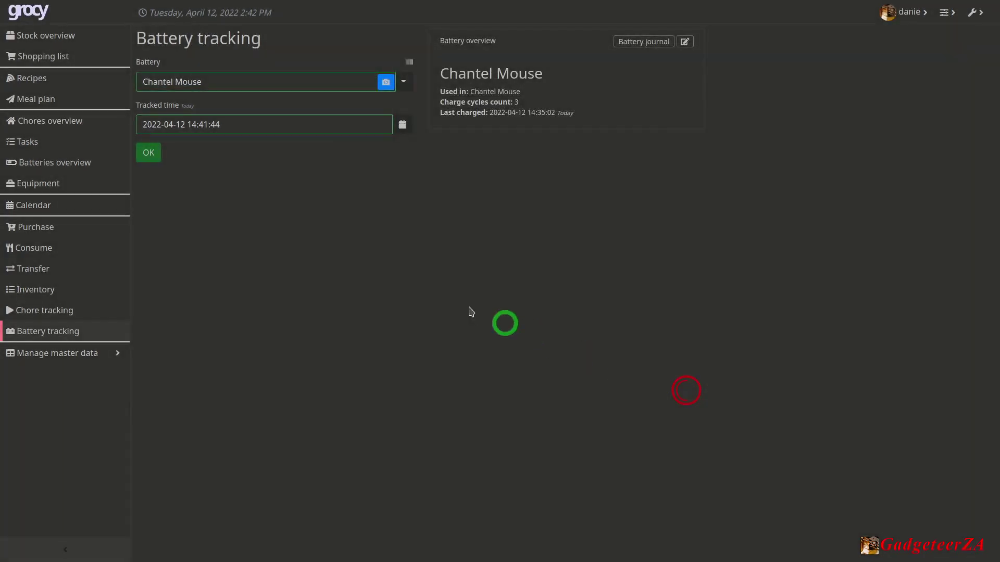
Examine the master data lists of products, locations and shops
left_click(59, 353)
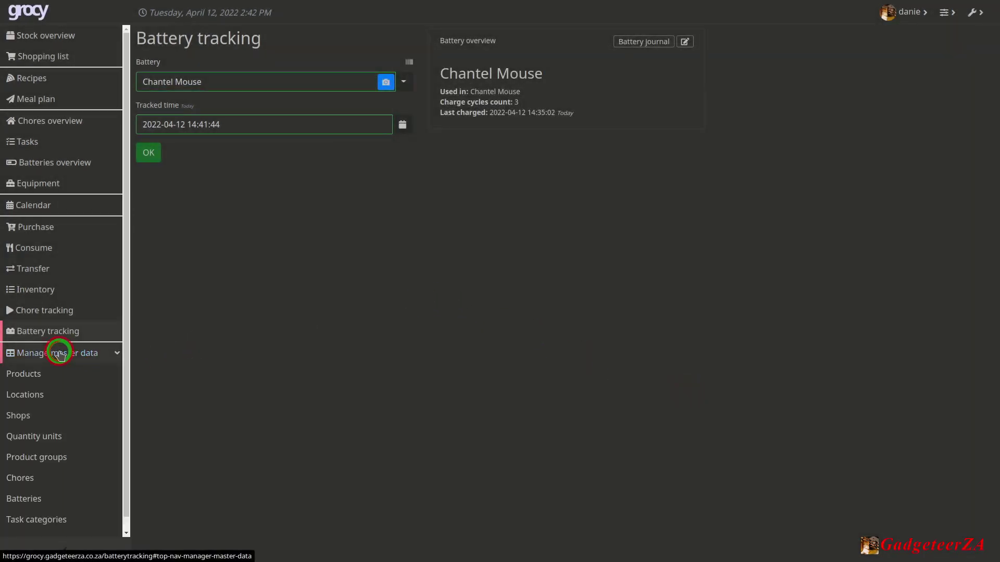
scroll(101, 402, "down", 1)
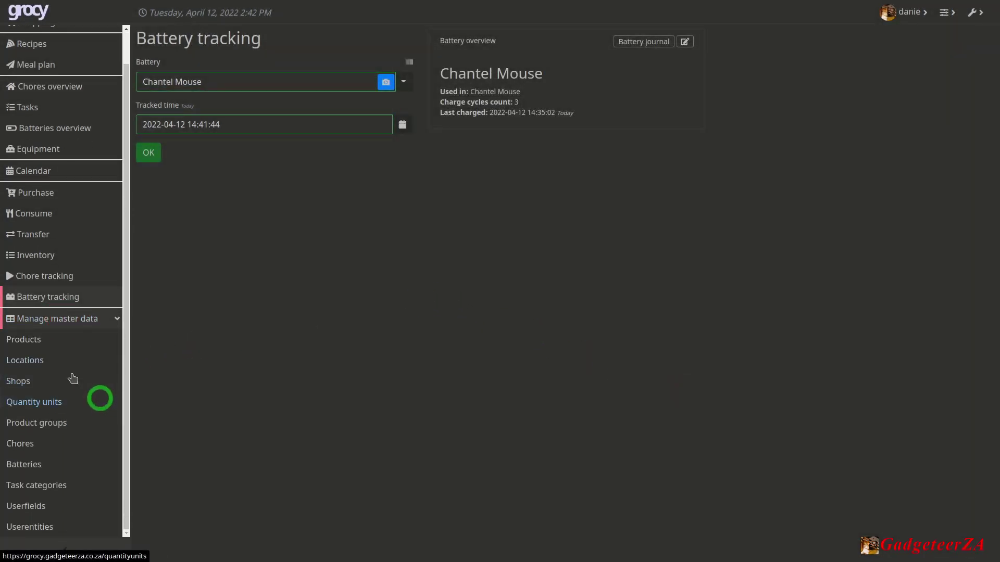
left_click(25, 341)
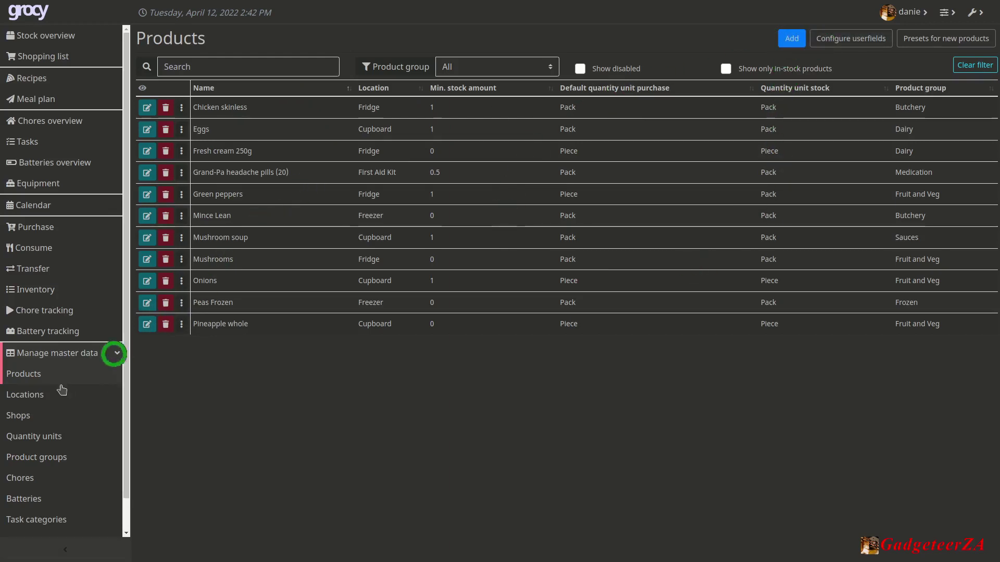
left_click(41, 394)
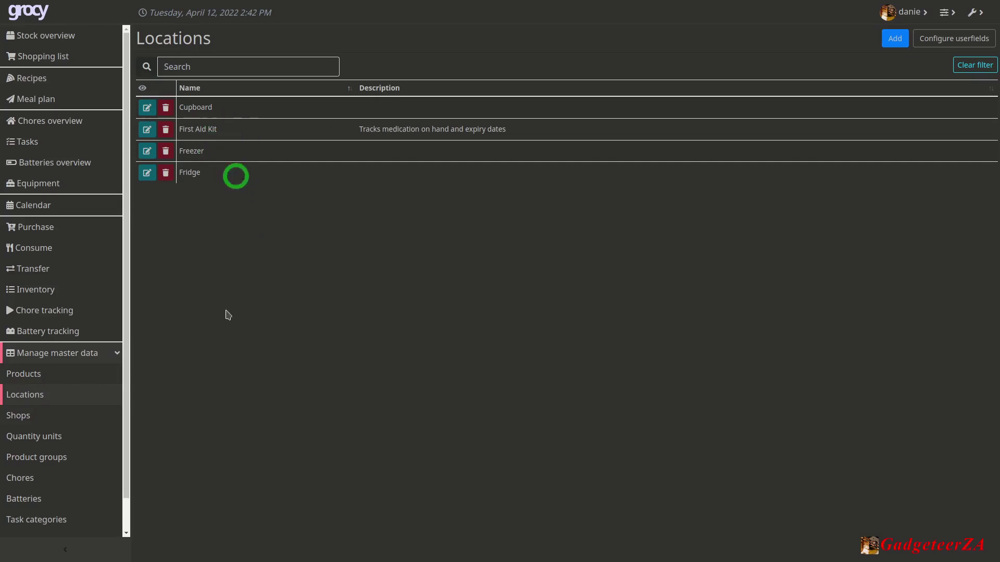
left_click(38, 420)
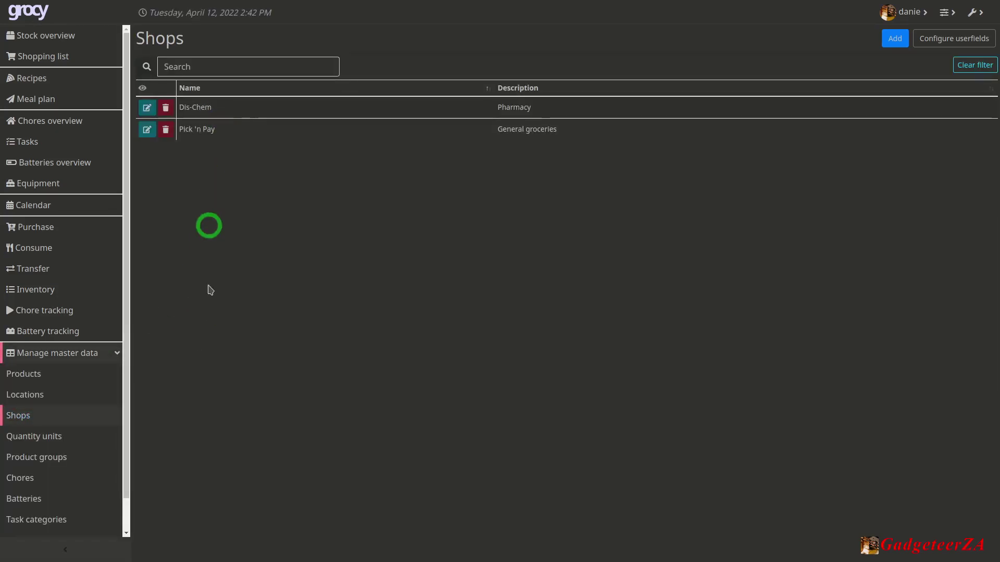
Examine the master data lists of quantity units, product groups, chores and batteries
left_click(52, 440)
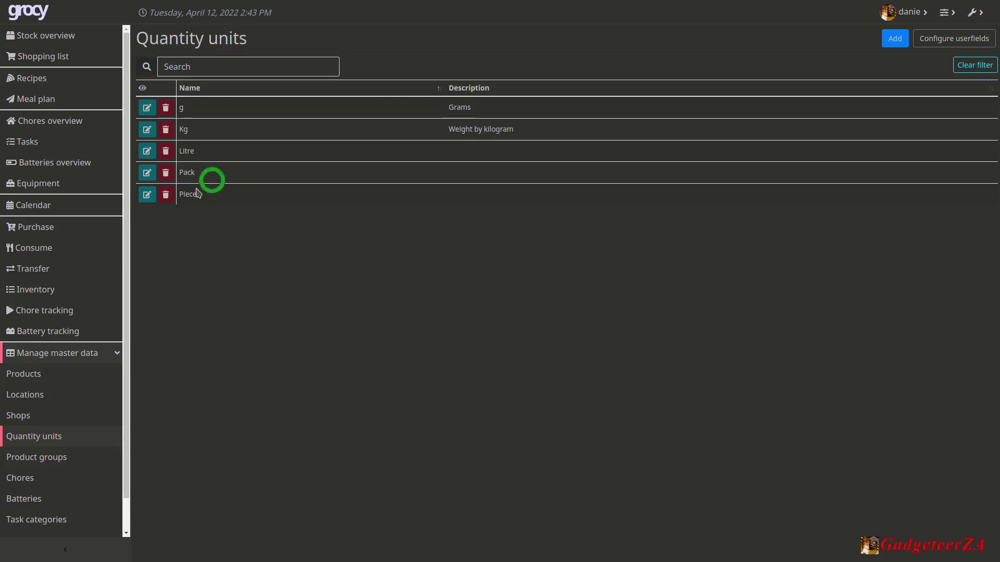
left_click(48, 459)
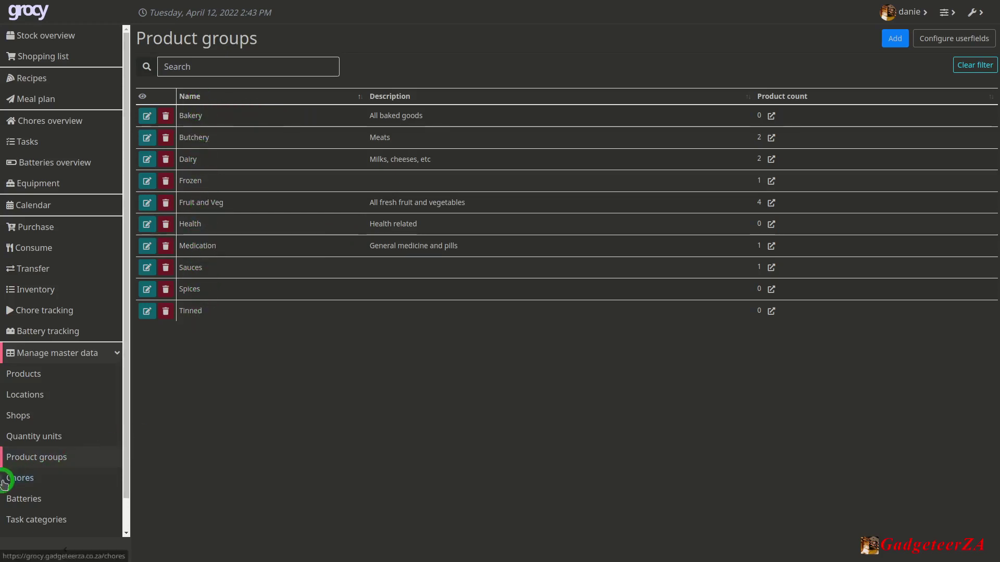
left_click(21, 483)
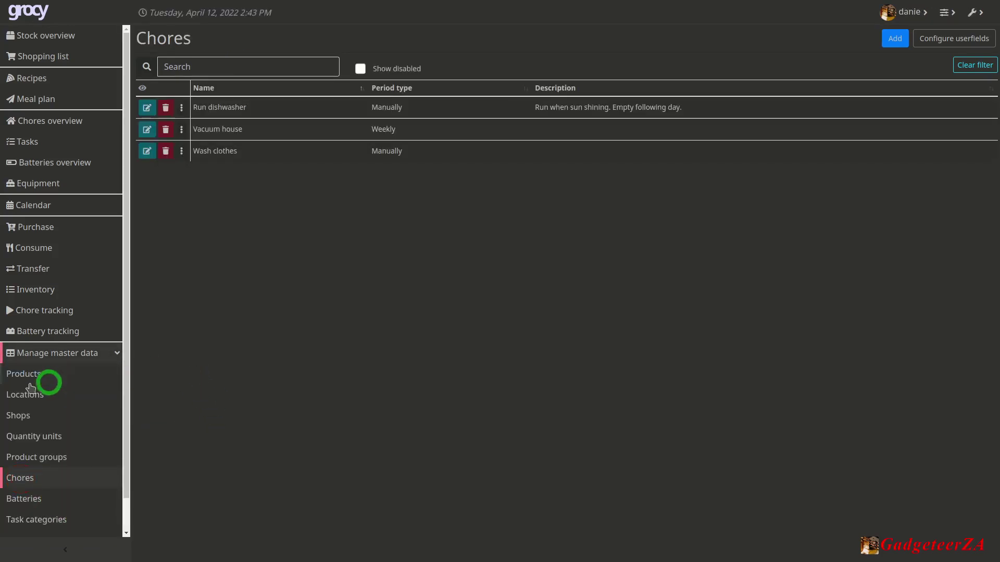
scroll(52, 417, "down", 1)
left_click(40, 468)
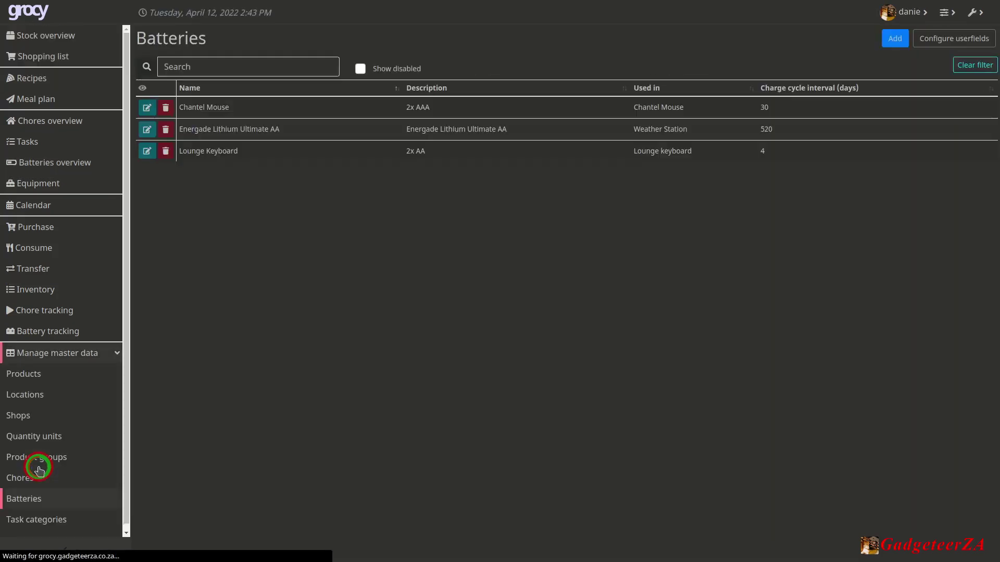
Examine the task categories, userfields and userentities in the master data
left_click(47, 488)
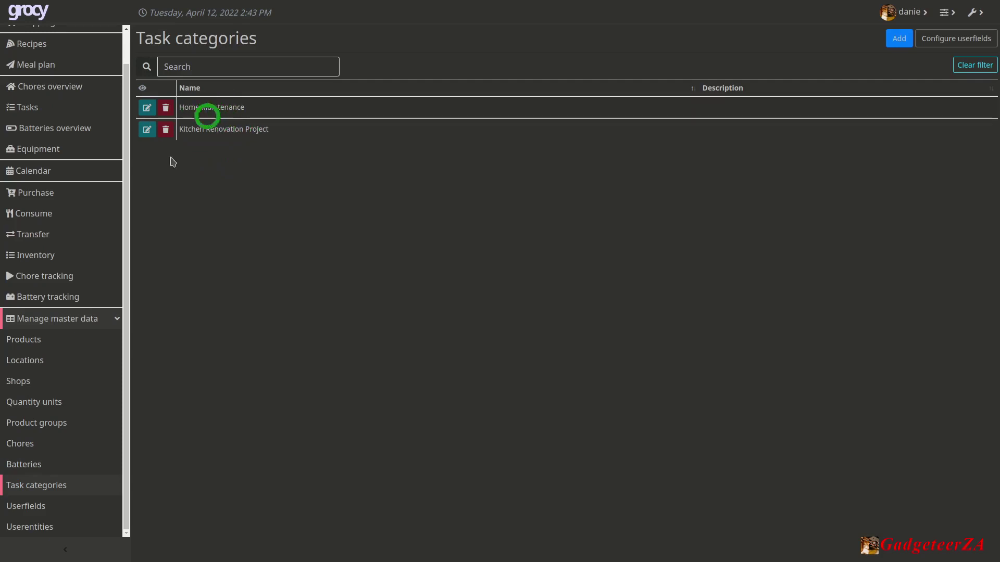
left_click(40, 504)
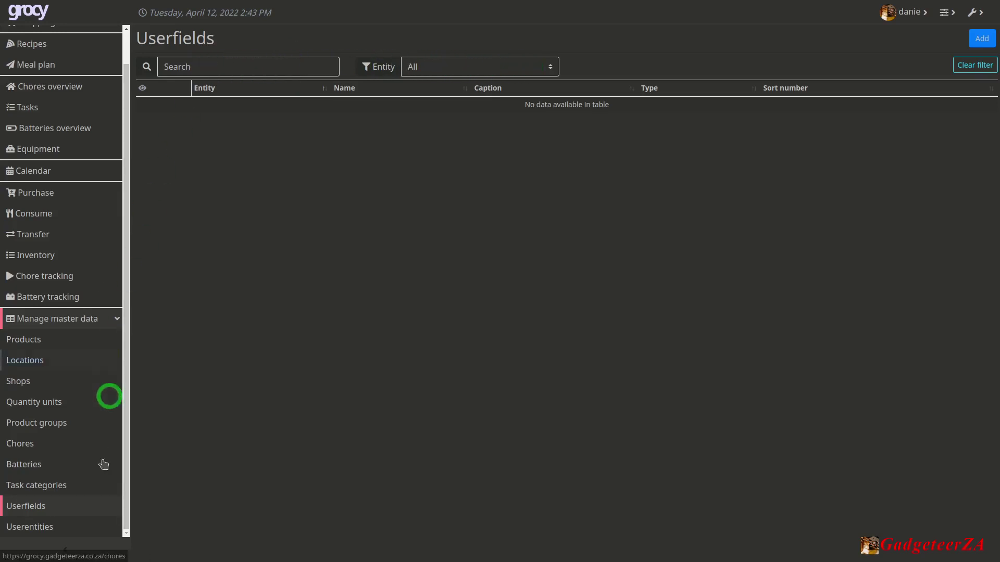
left_click(40, 524)
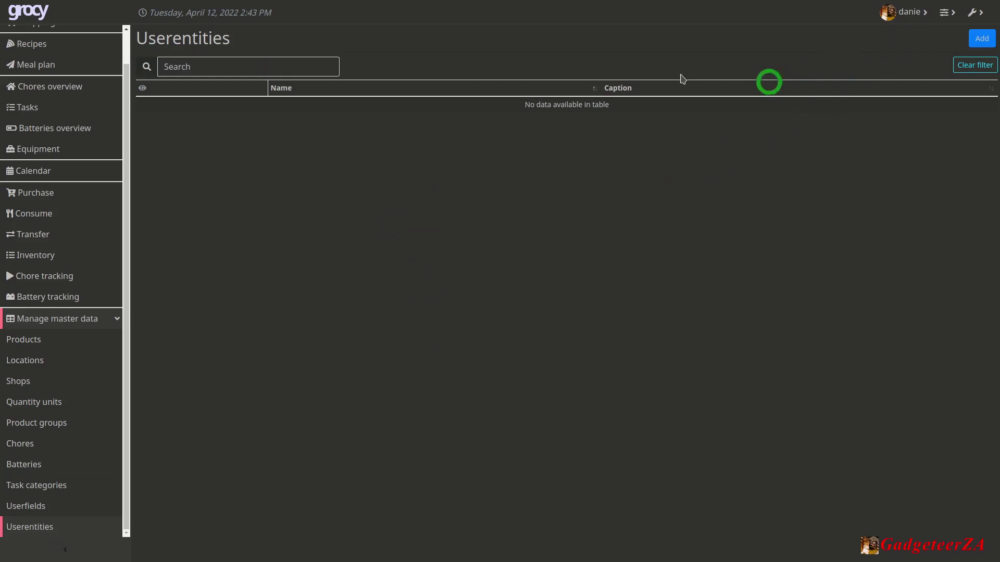
Check the night mode and other display options, and look through the stock settings
left_click(951, 13)
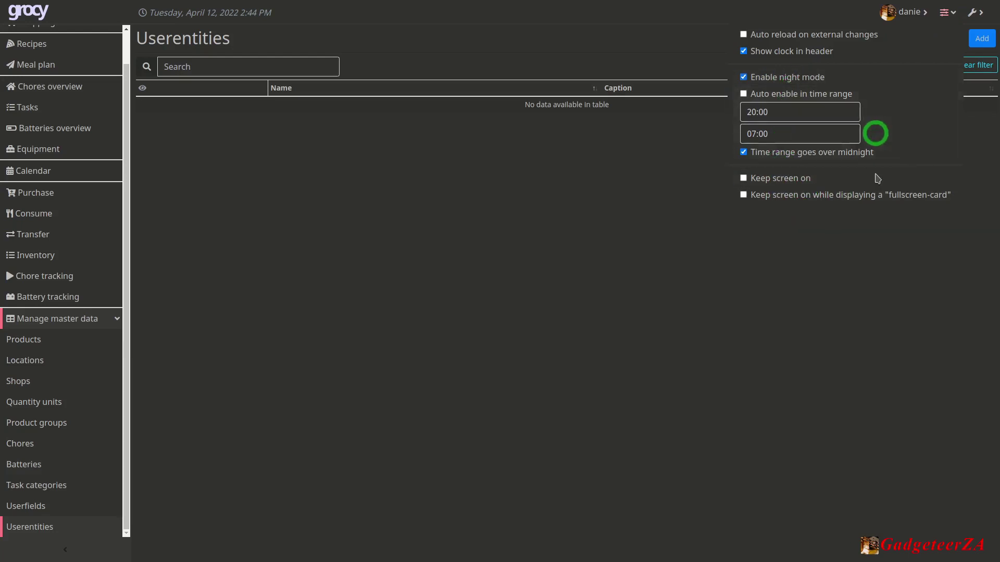
left_click(982, 12)
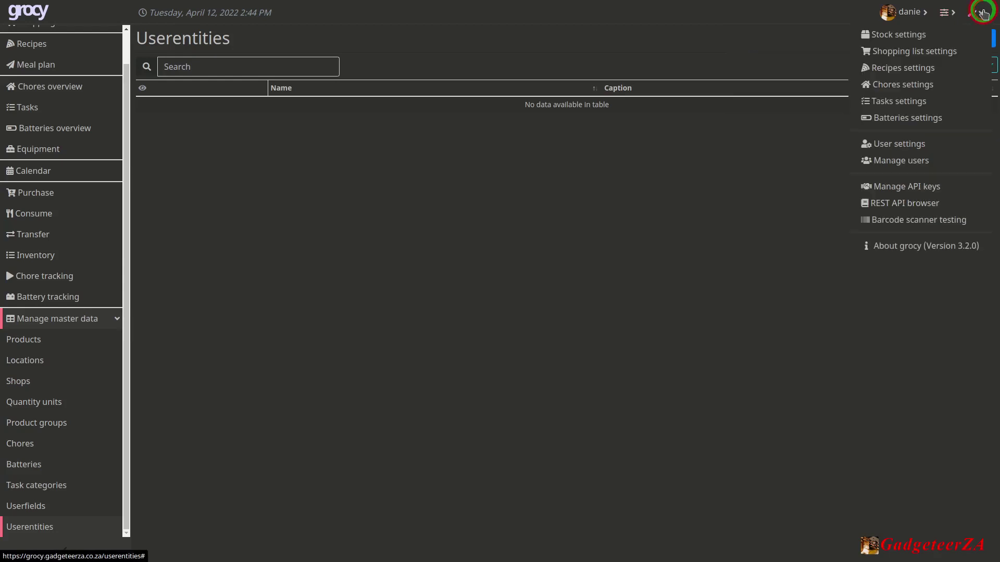
left_click(910, 35)
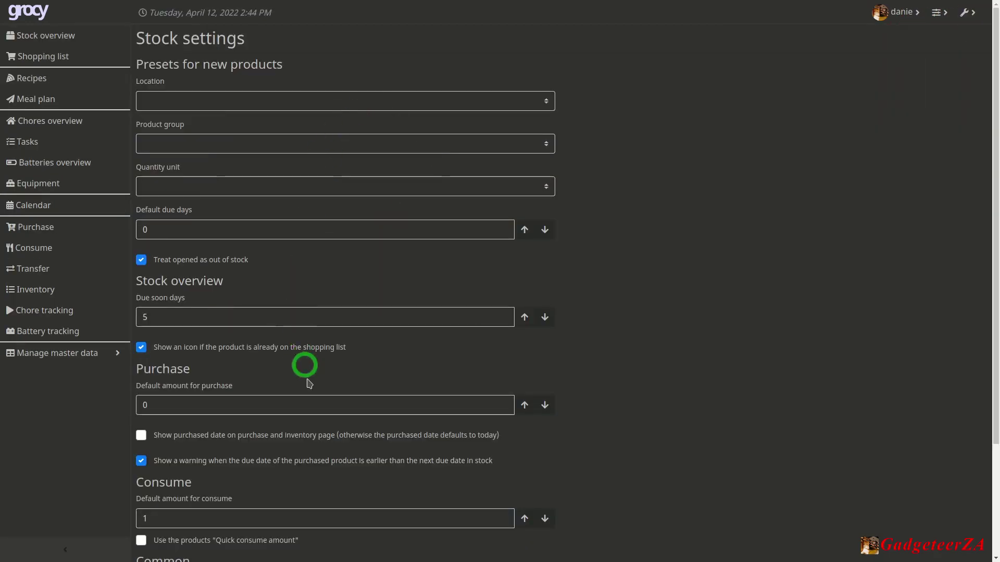
scroll(323, 370, "down", 3)
scroll(364, 375, "up", 3)
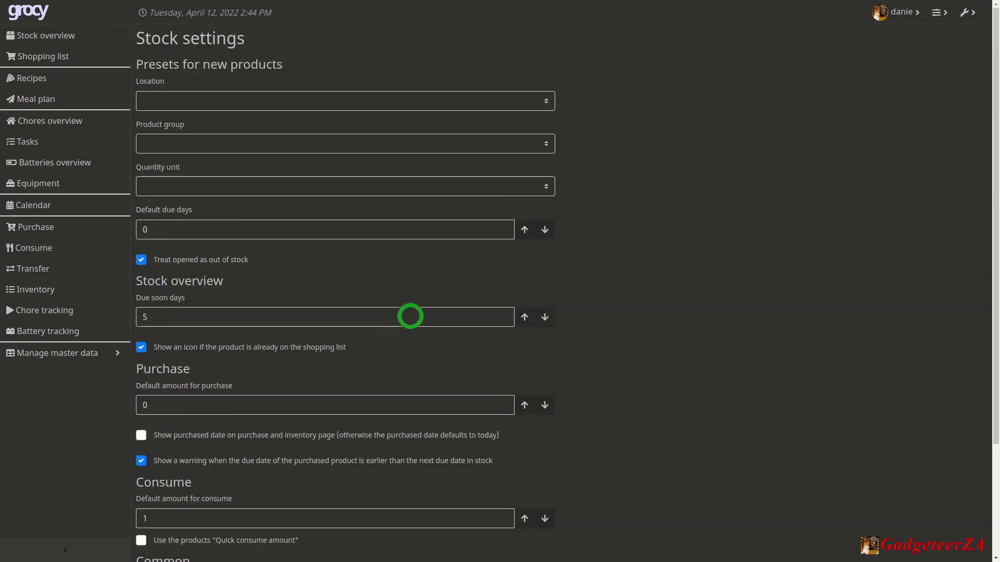
Look at the options in the shopping list settings and the recipes settings
left_click(967, 12)
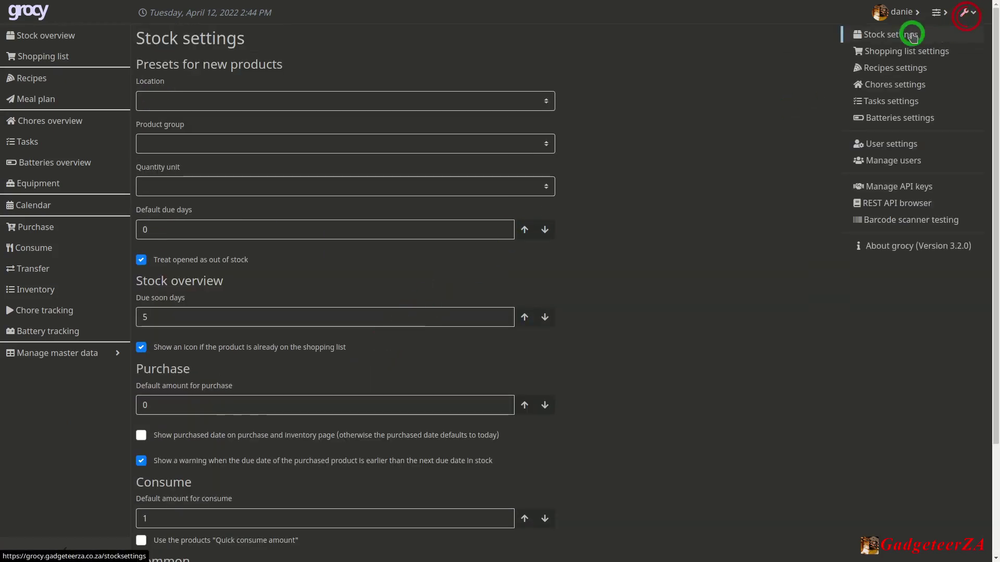
left_click(910, 51)
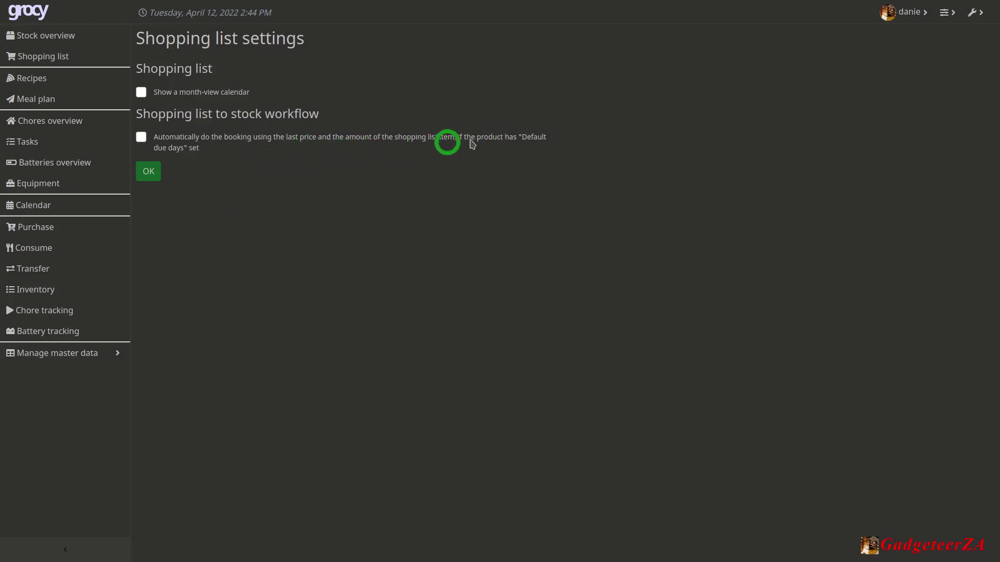
left_click(973, 15)
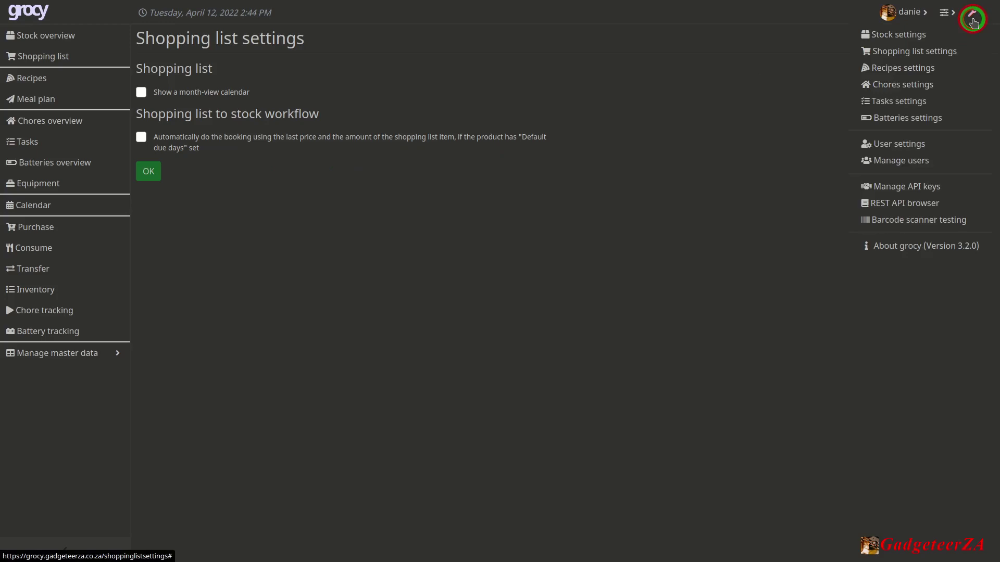
left_click(912, 71)
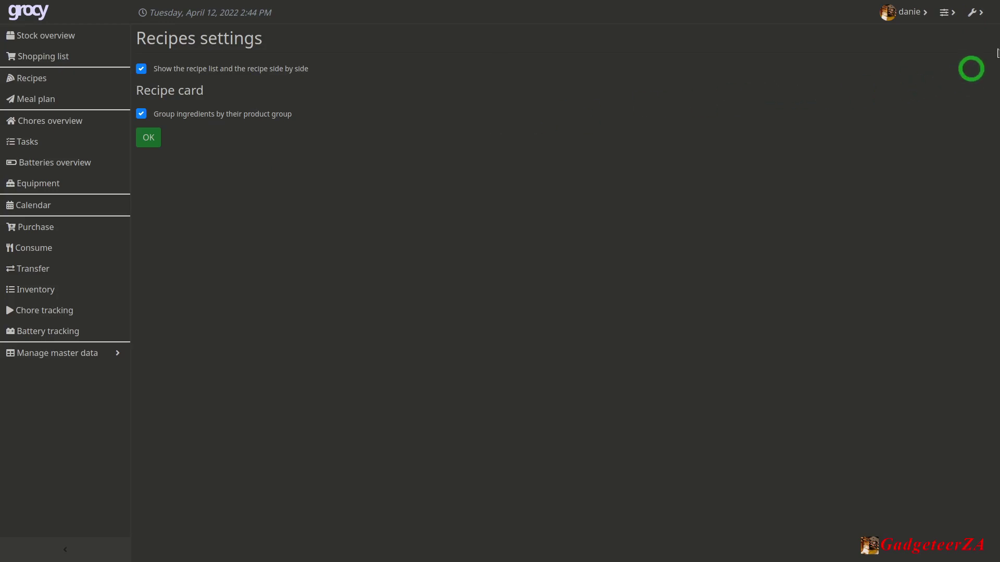
Look through the chores, tasks and batteries settings for their due soon options
left_click(981, 14)
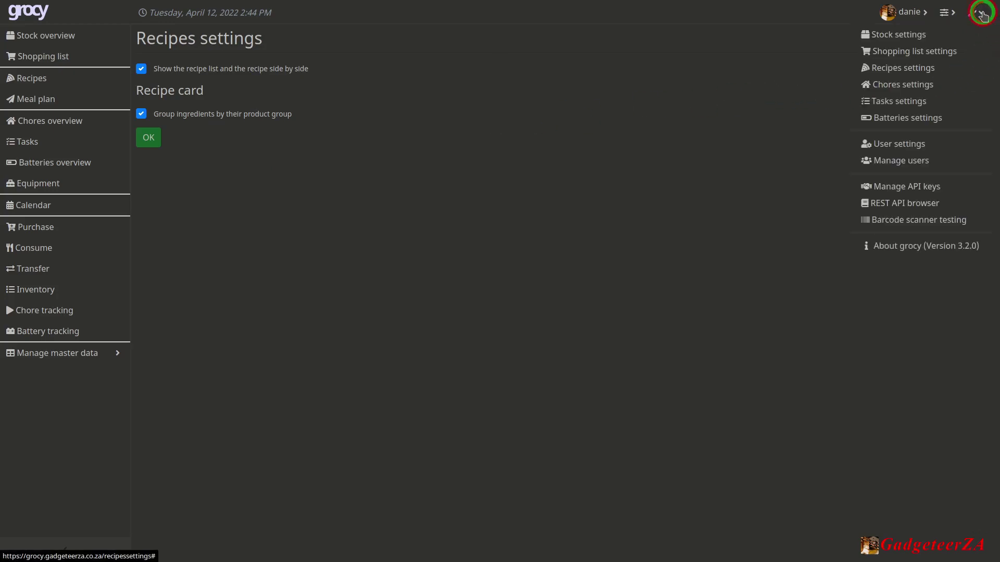
left_click(891, 85)
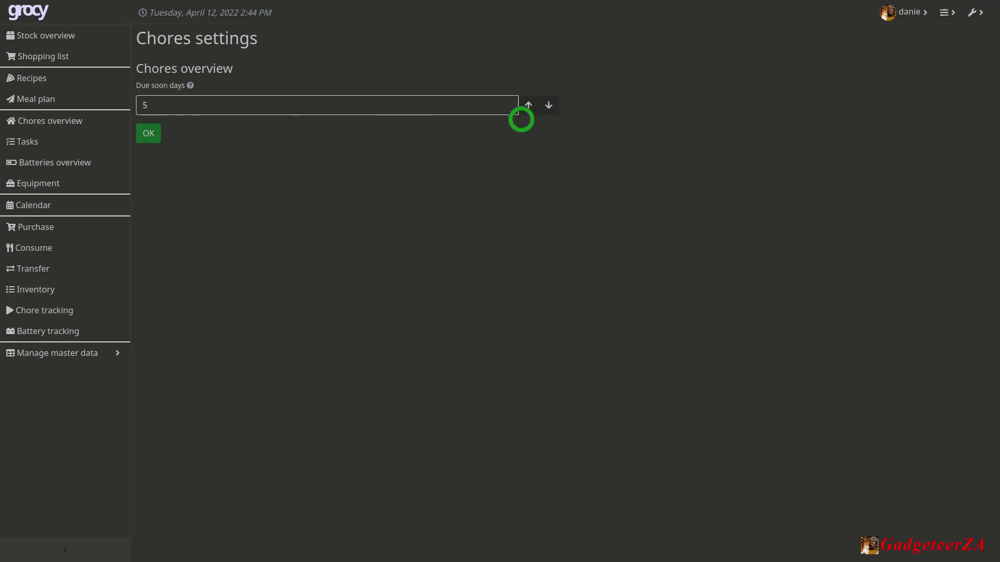
left_click(972, 12)
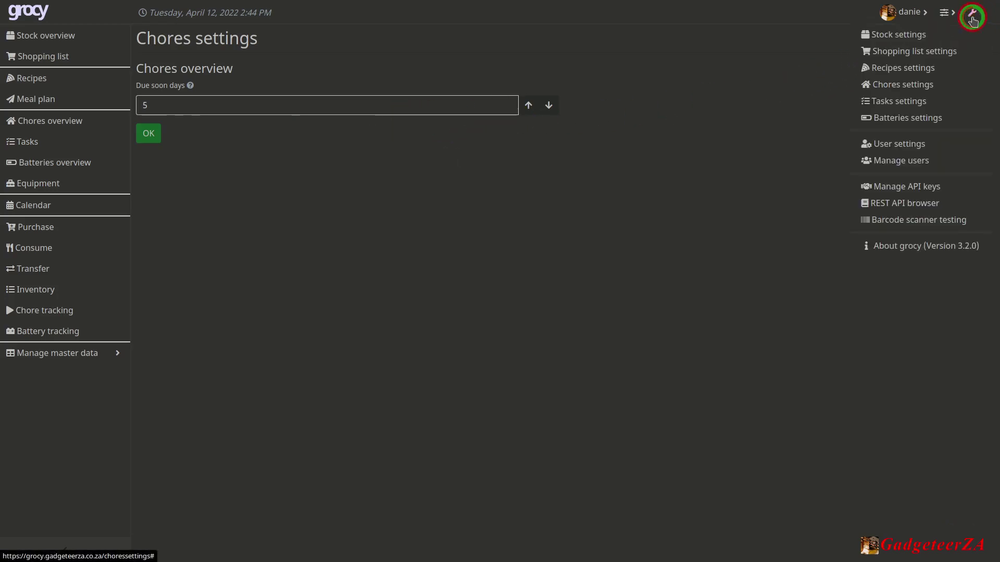
left_click(908, 102)
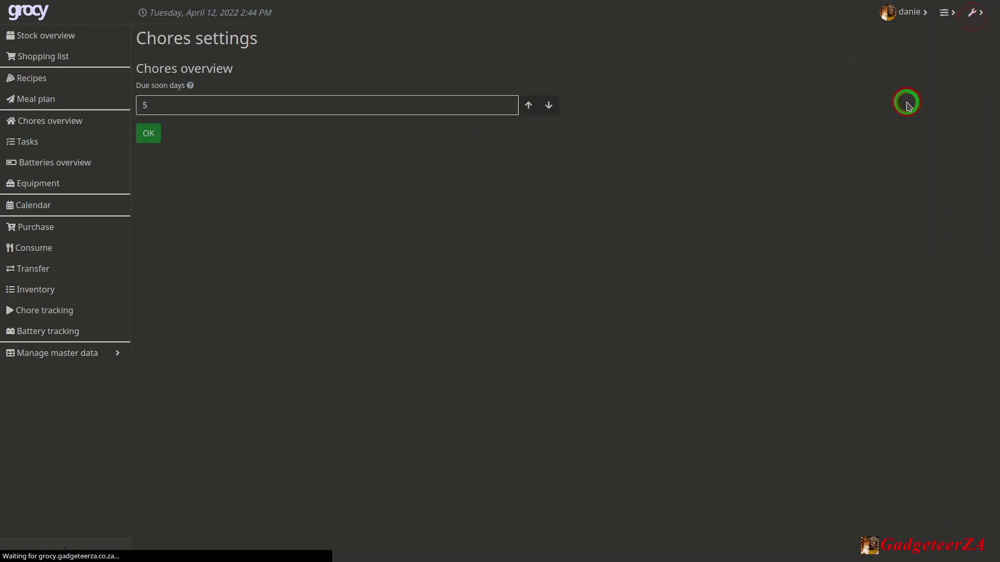
left_click(972, 13)
left_click(901, 116)
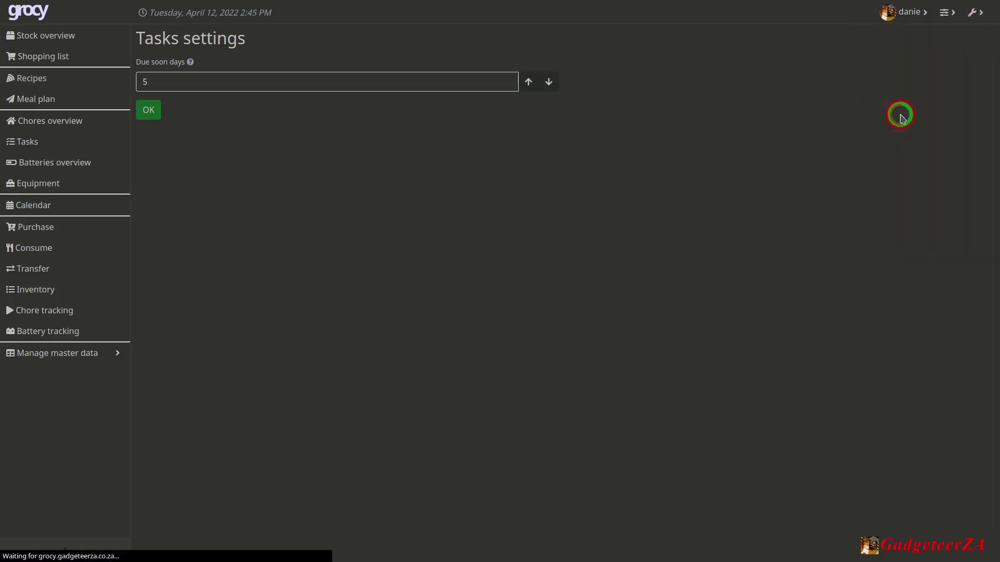
Check the available languages in the user settings, leaving the language choice as it is
left_click(972, 14)
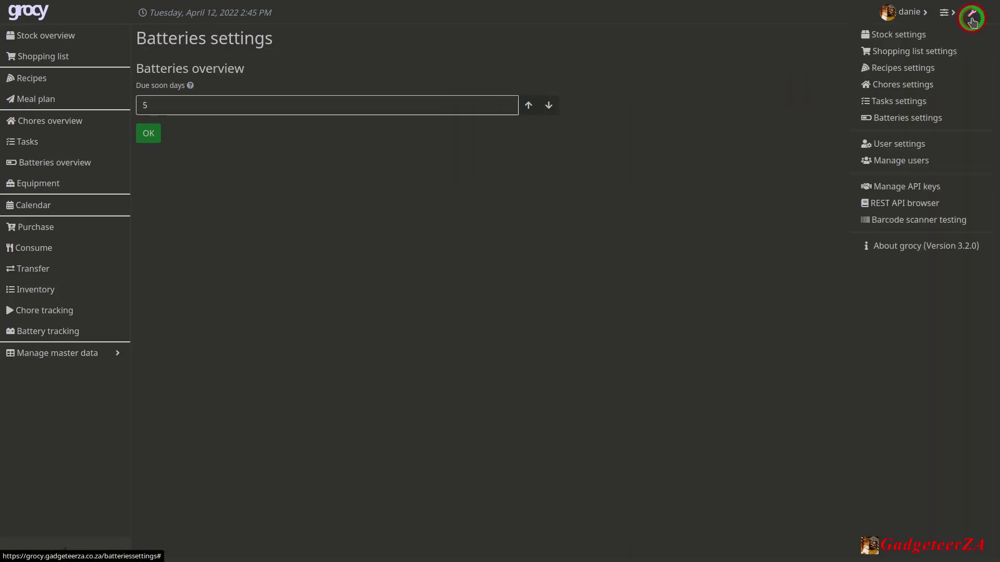
left_click(899, 144)
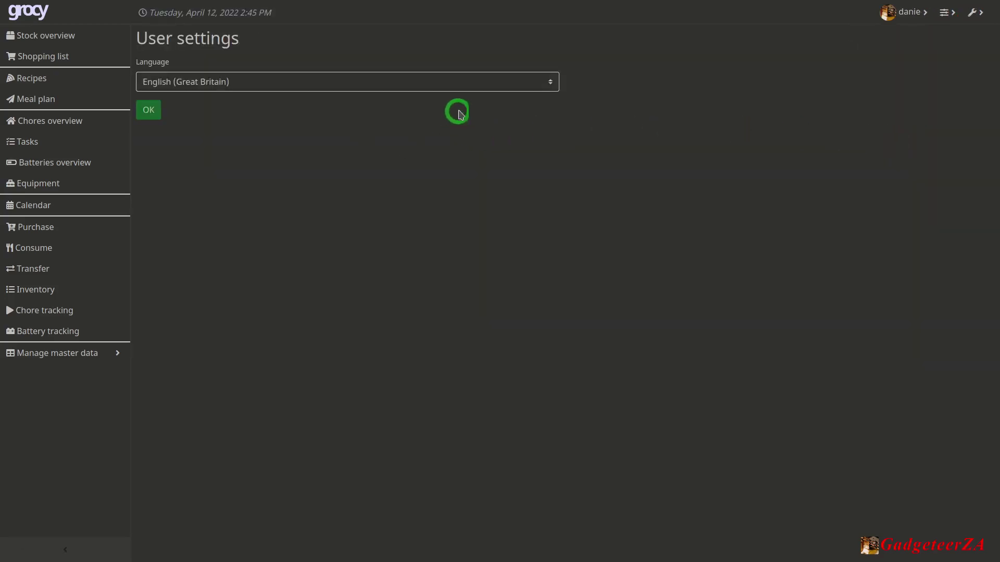
left_click(547, 85)
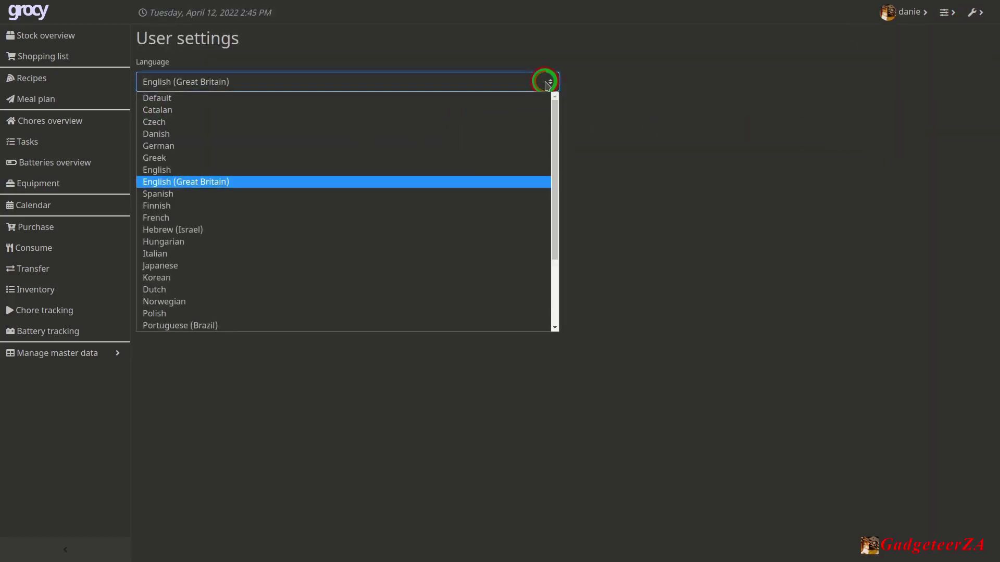
left_click_drag(554, 130, 558, 99)
left_click(619, 73)
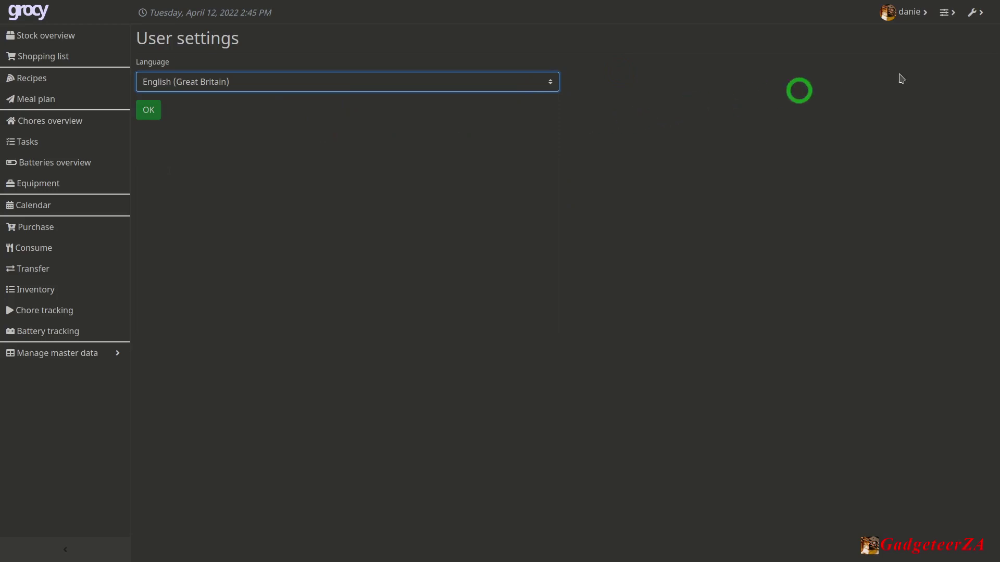
View the list of managed users and examine the input fields on the barcode scanner testing page
left_click(972, 13)
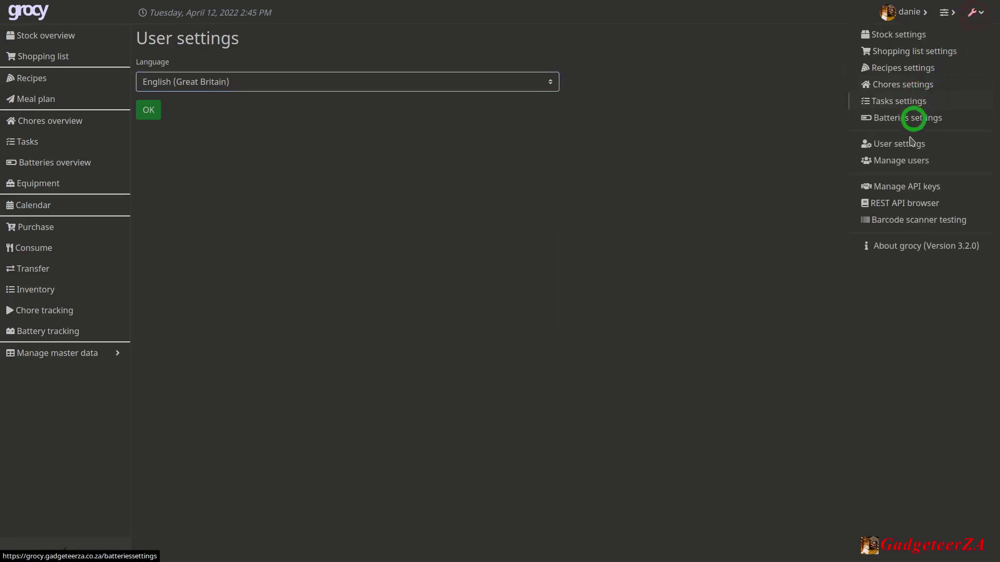
left_click(903, 157)
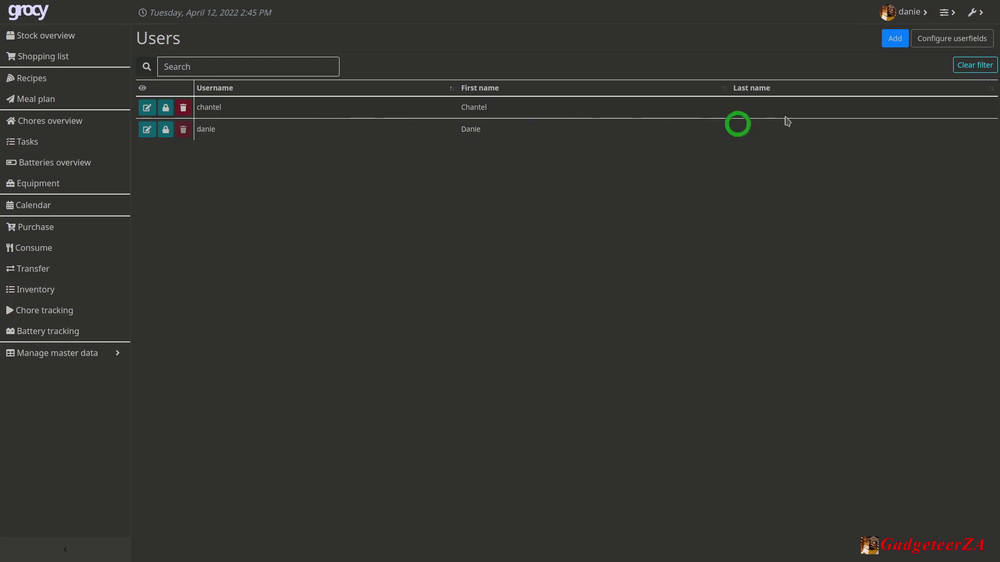
left_click(973, 14)
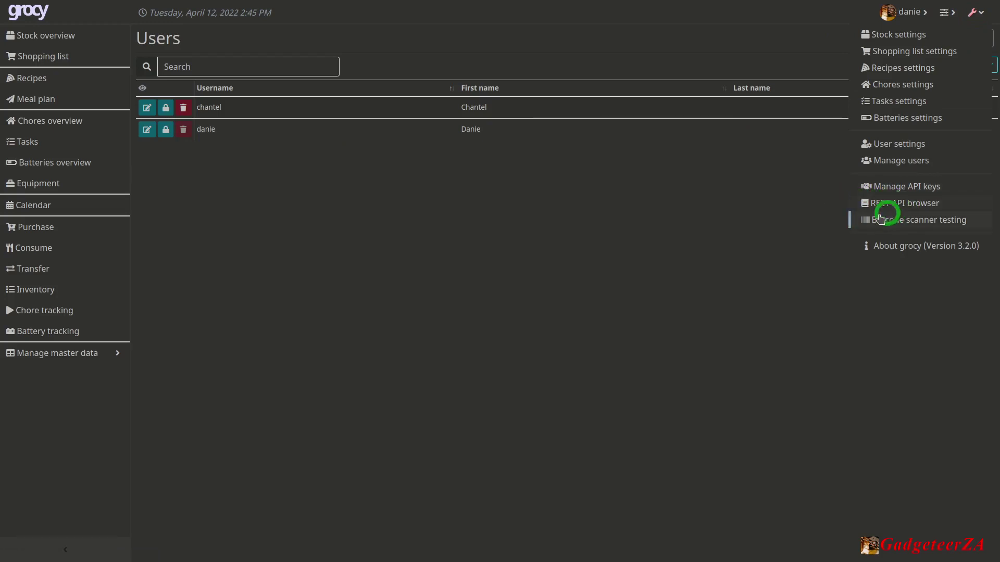
left_click(915, 221)
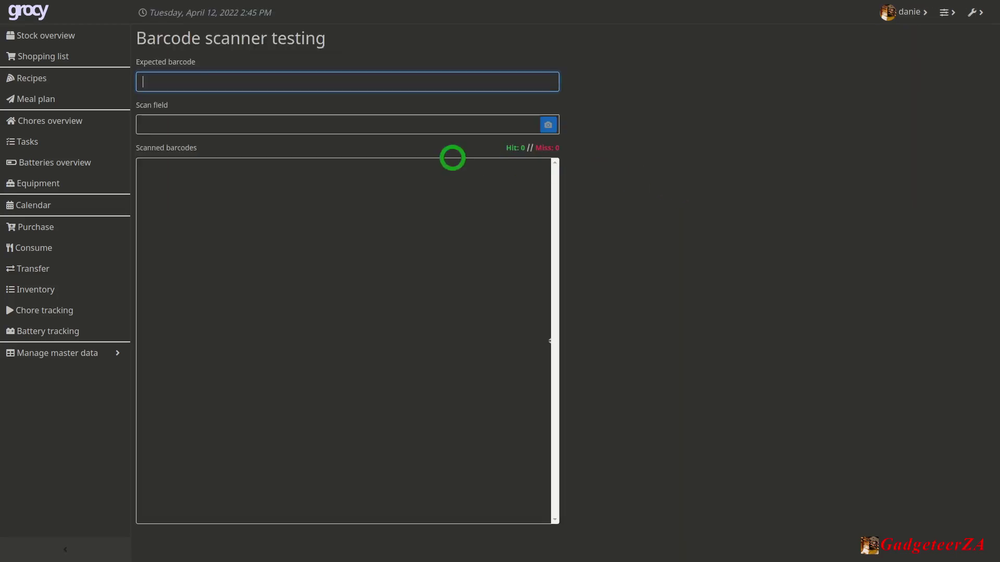
left_click(328, 82)
left_click(286, 124)
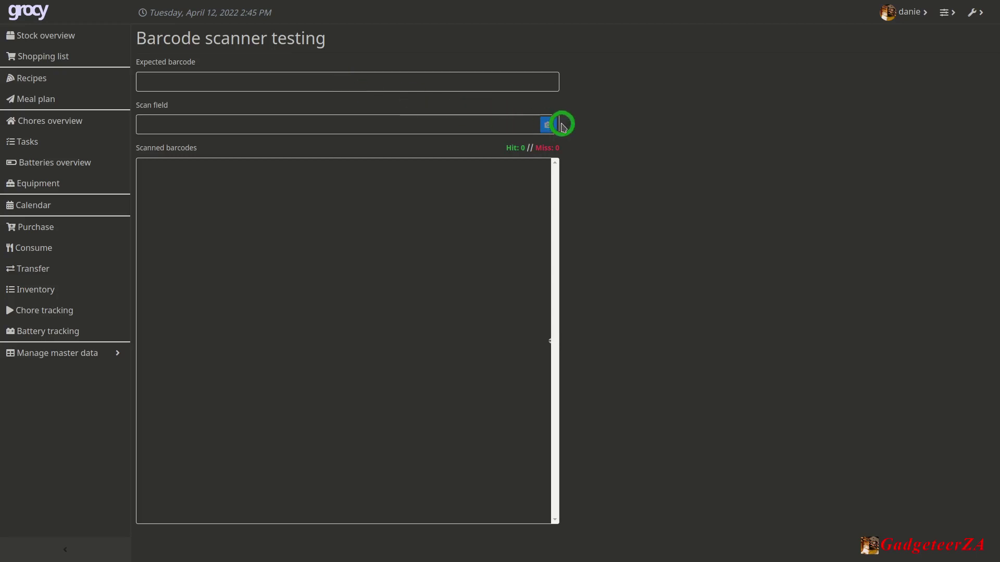
left_click(336, 131)
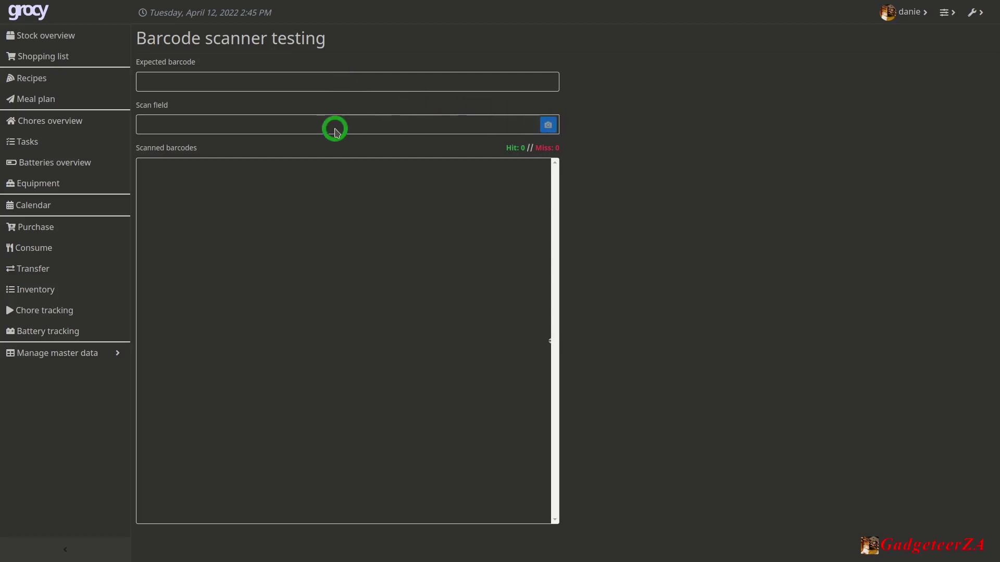
Check grocy's system info and changelog, close the About information and return to the stock overview
left_click(973, 14)
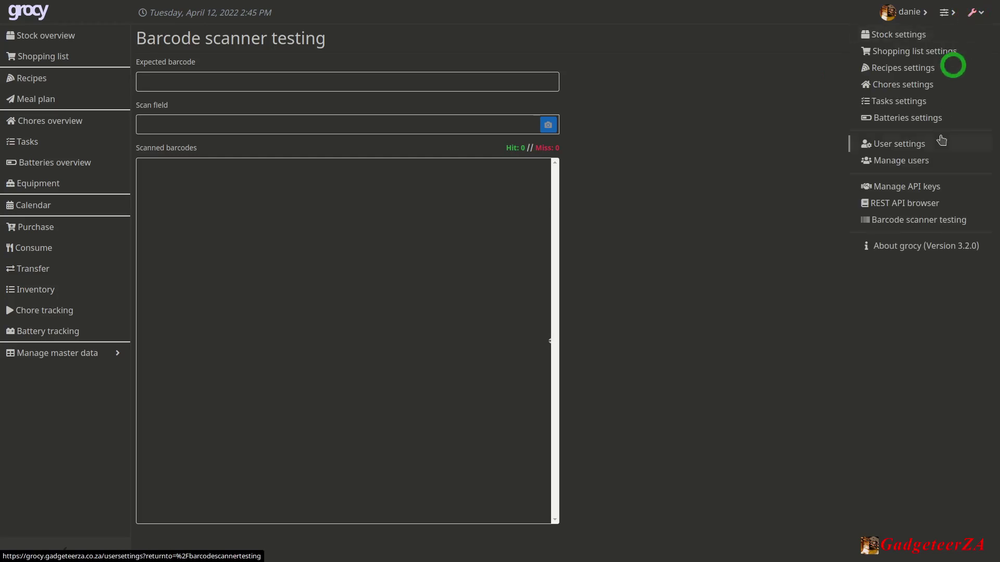
left_click(913, 242)
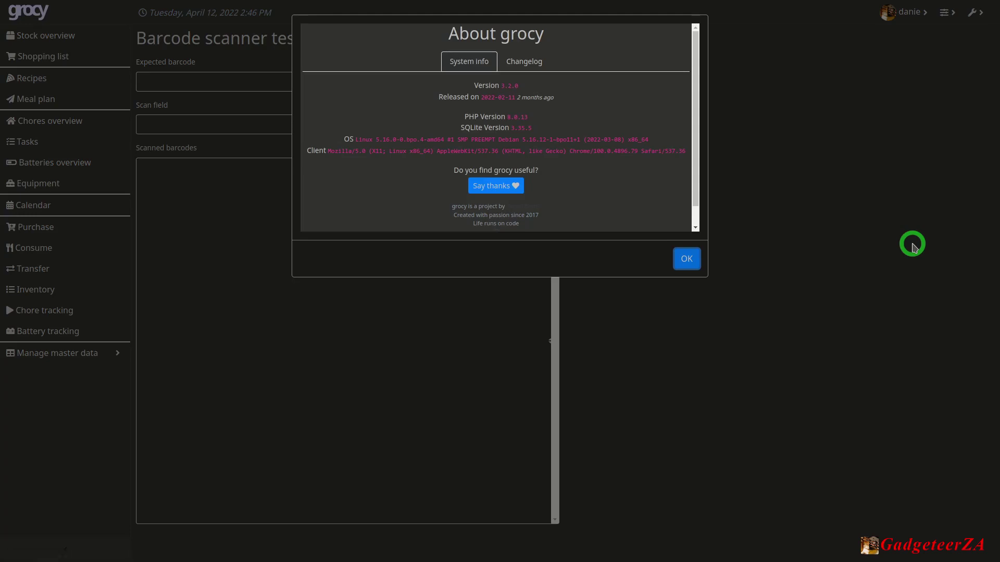
left_click(525, 67)
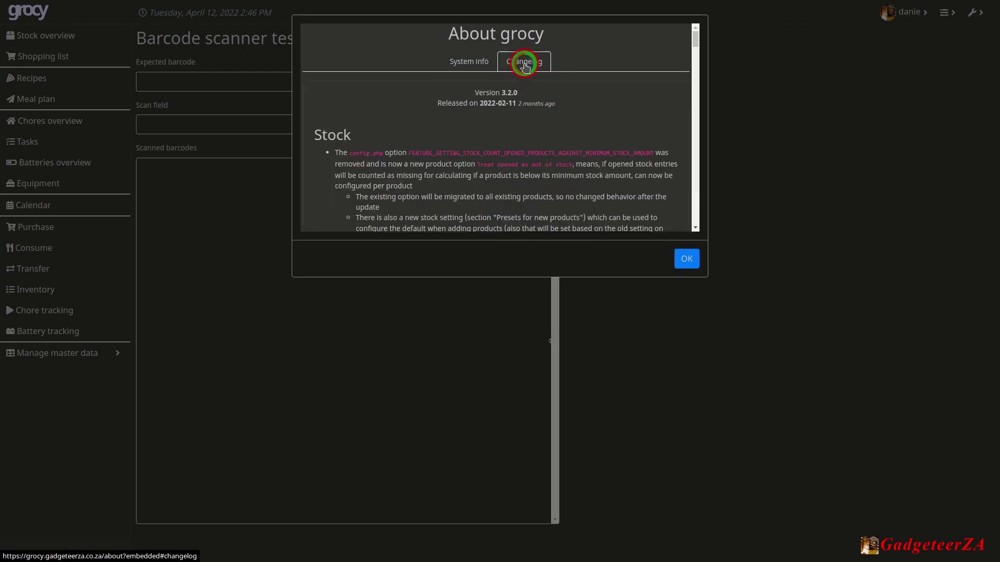
left_click(459, 63)
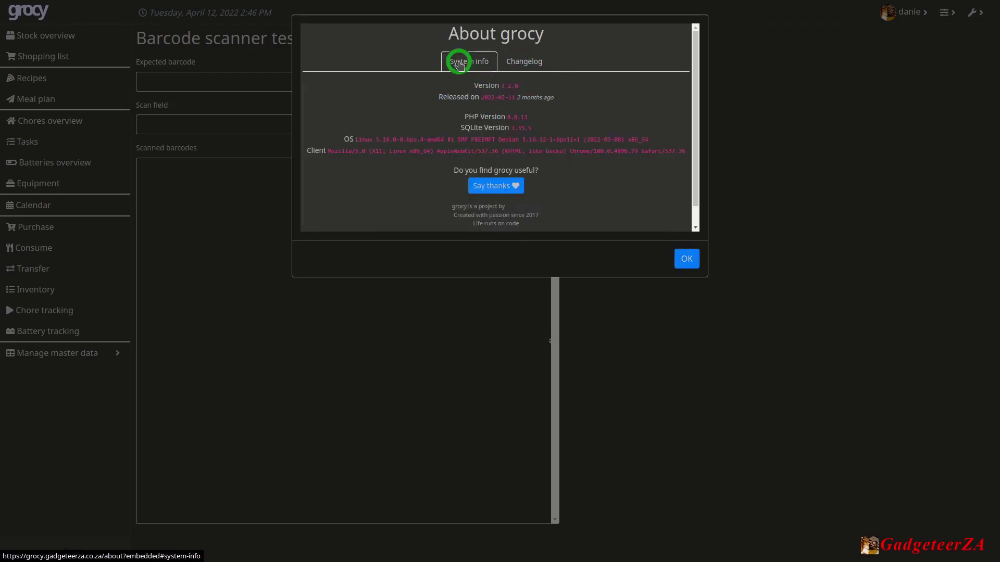
left_click(681, 258)
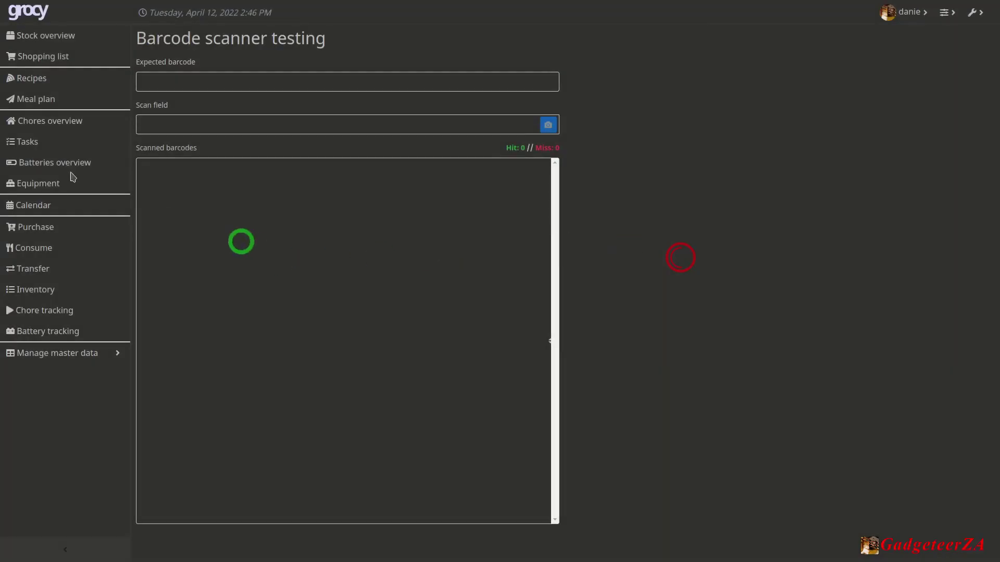
left_click(28, 41)
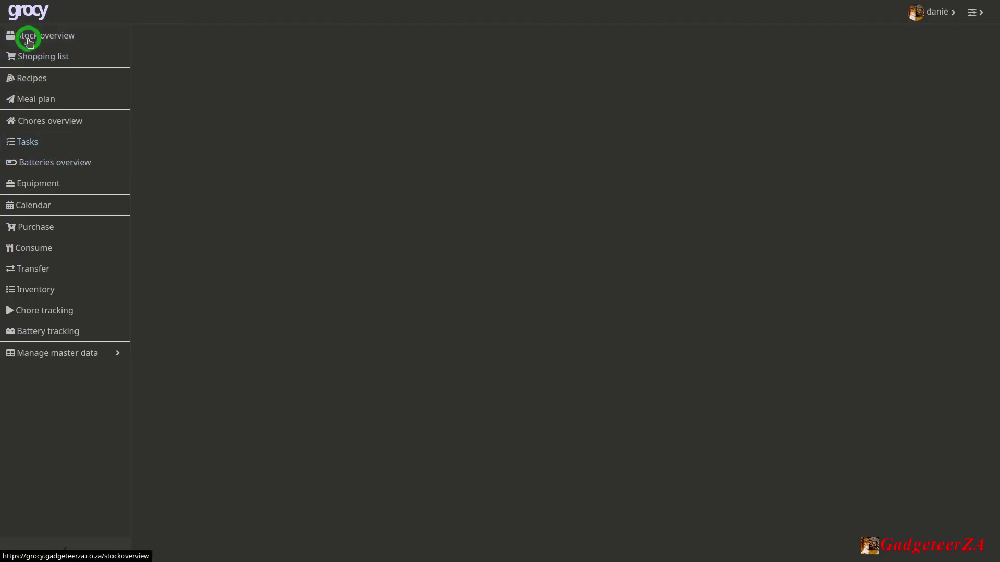